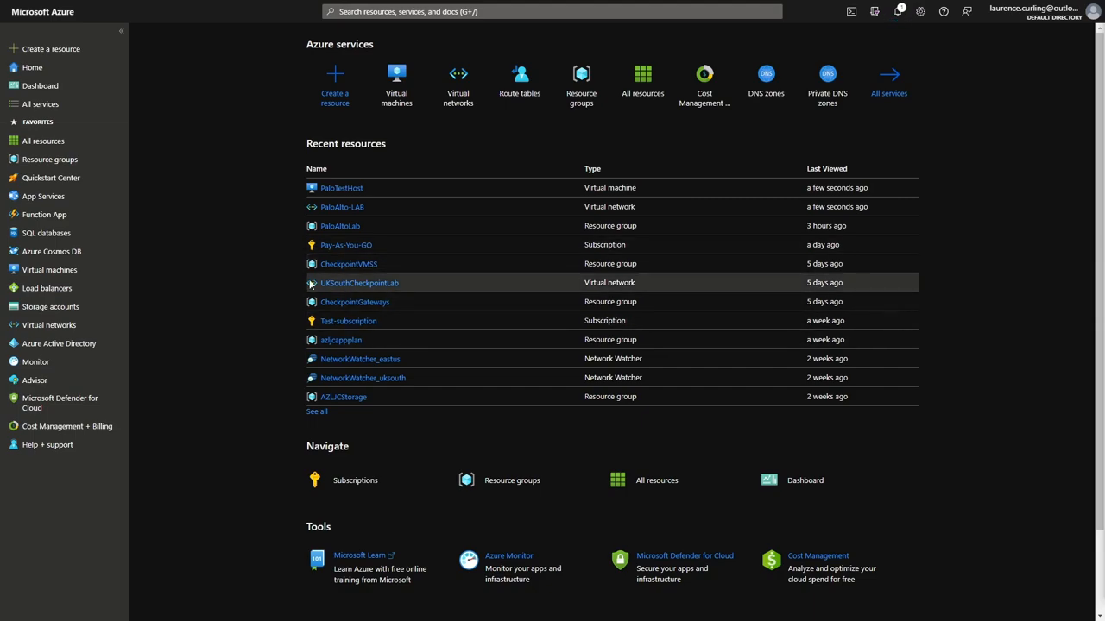
View the PaloAlto-LAB virtual network overview, then go back to the Azure home page.
{"action": "left_click", "coordinate": [52, 325]}
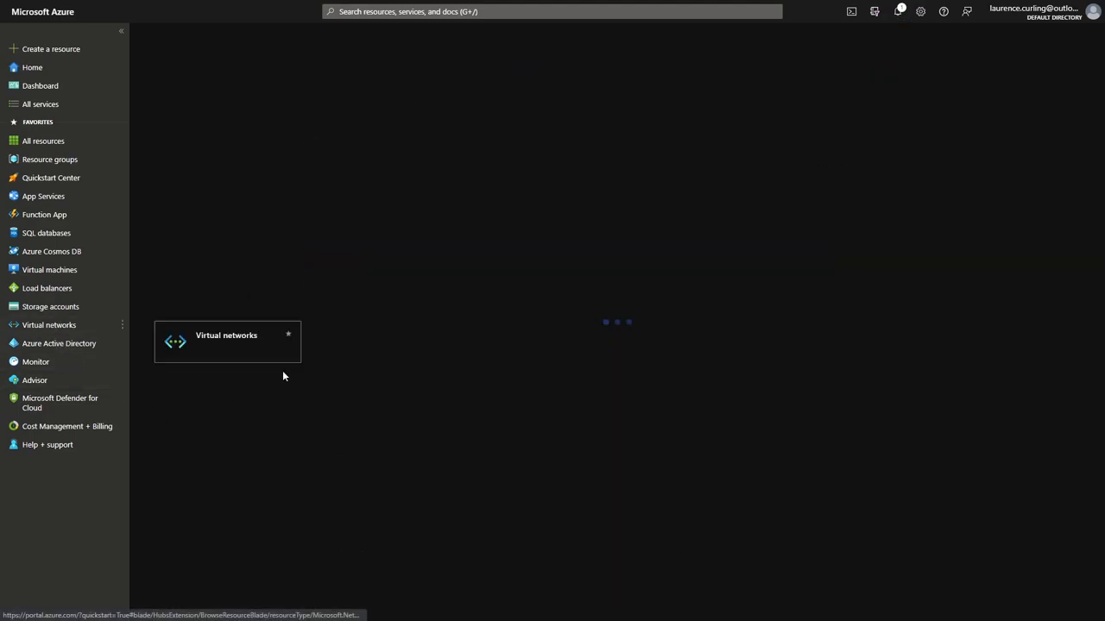
{"action": "left_click", "coordinate": [200, 178]}
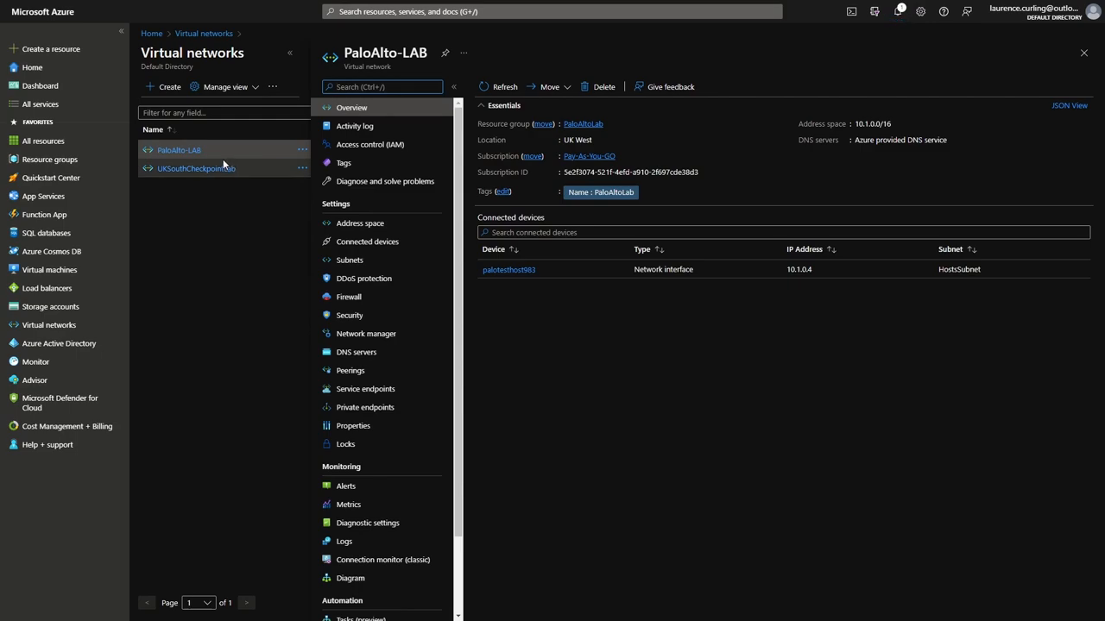
{"action": "left_click", "coordinate": [151, 34]}
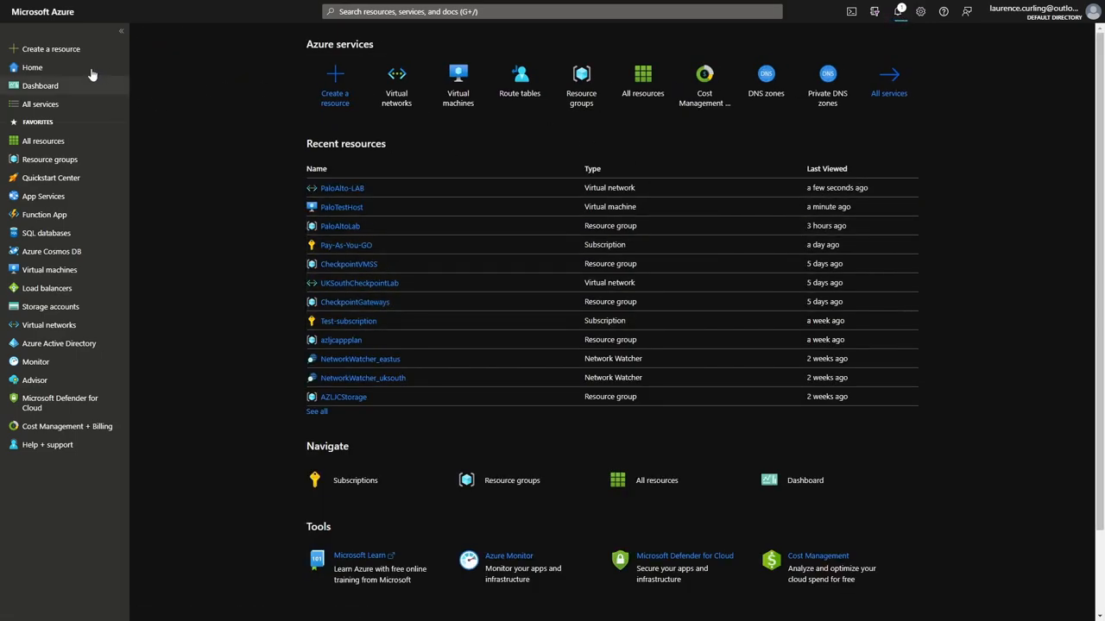
Search the Marketplace for 'palo alto' and create the VM-Series firewall on the Bundle 1 PAYG plan.
{"action": "left_click", "coordinate": [43, 52]}
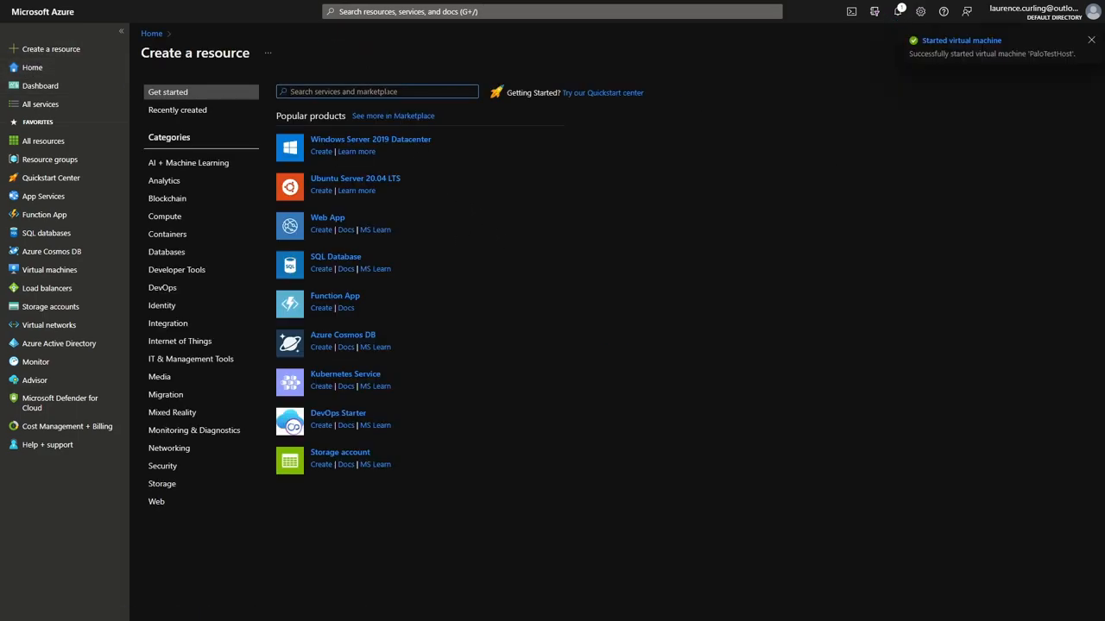
{"action": "type", "text": "palo"}
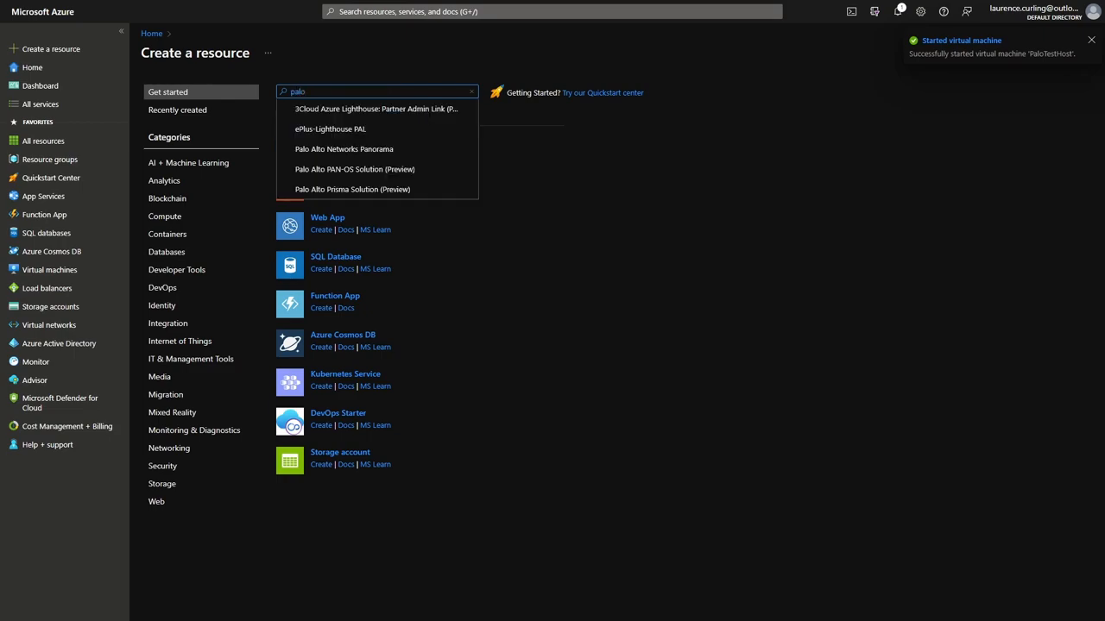
{"action": "type", "text": " alto"}
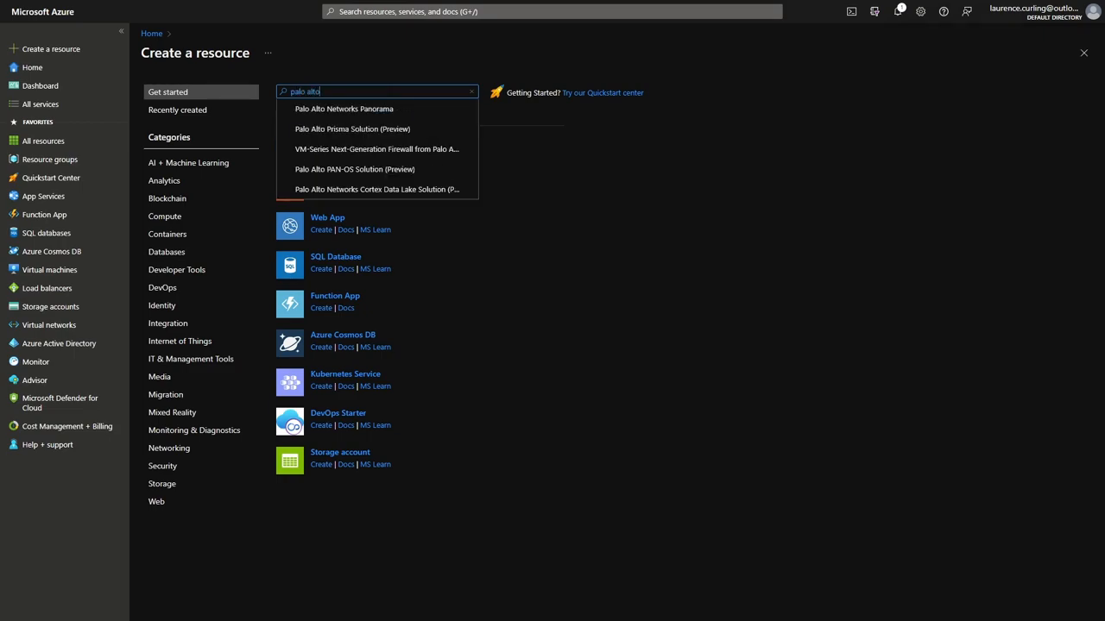
{"action": "key", "text": "Return"}
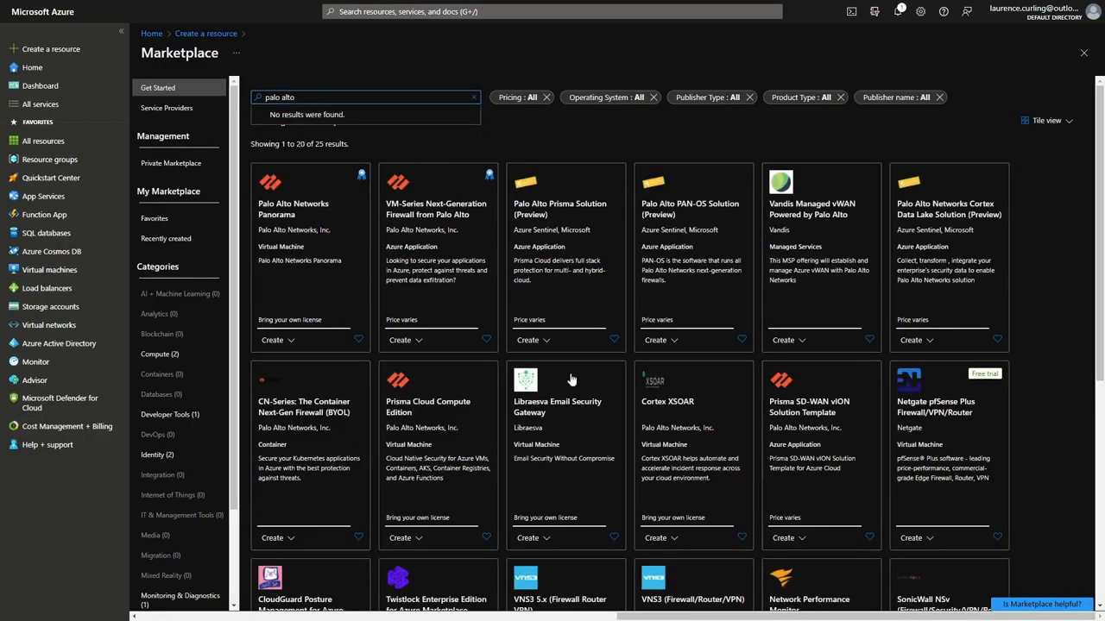
{"action": "left_click", "coordinate": [490, 316]}
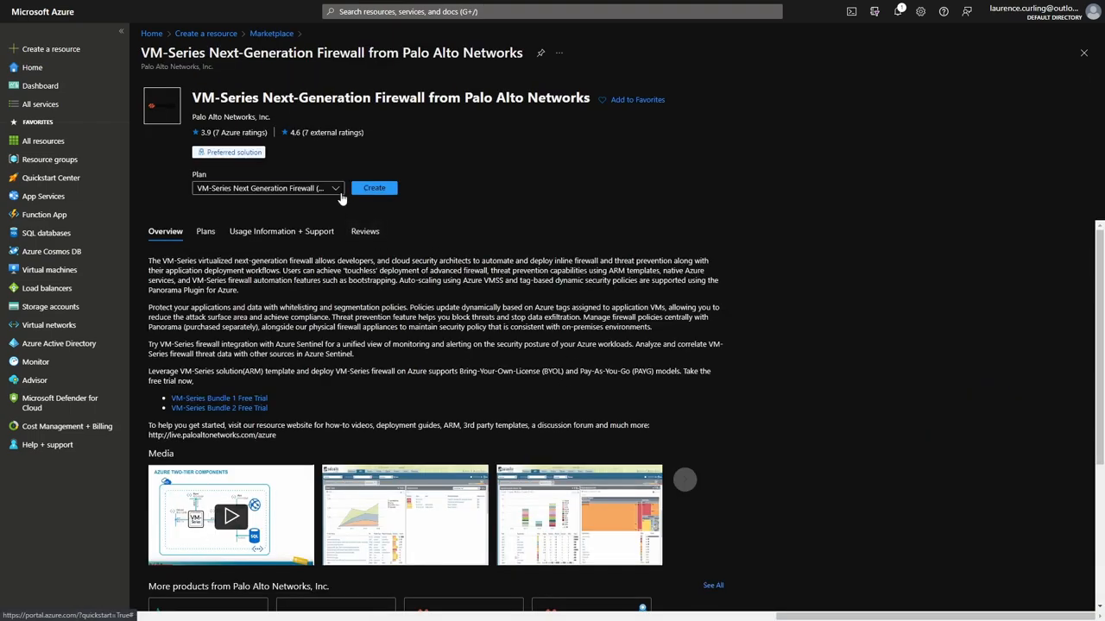
{"action": "left_click", "coordinate": [335, 188]}
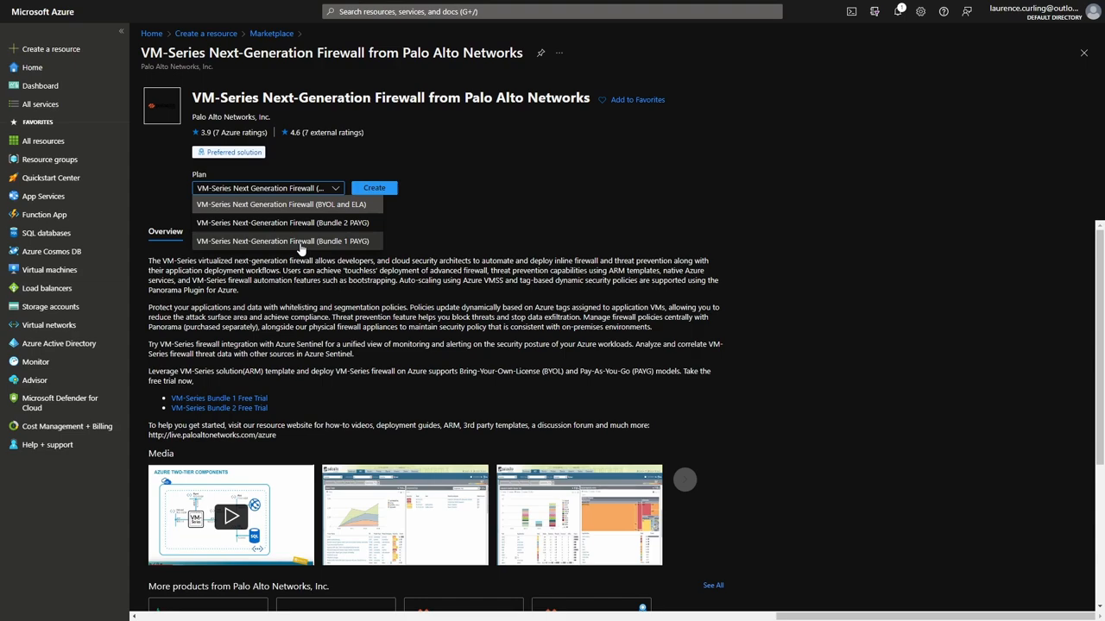
{"action": "left_click", "coordinate": [299, 245]}
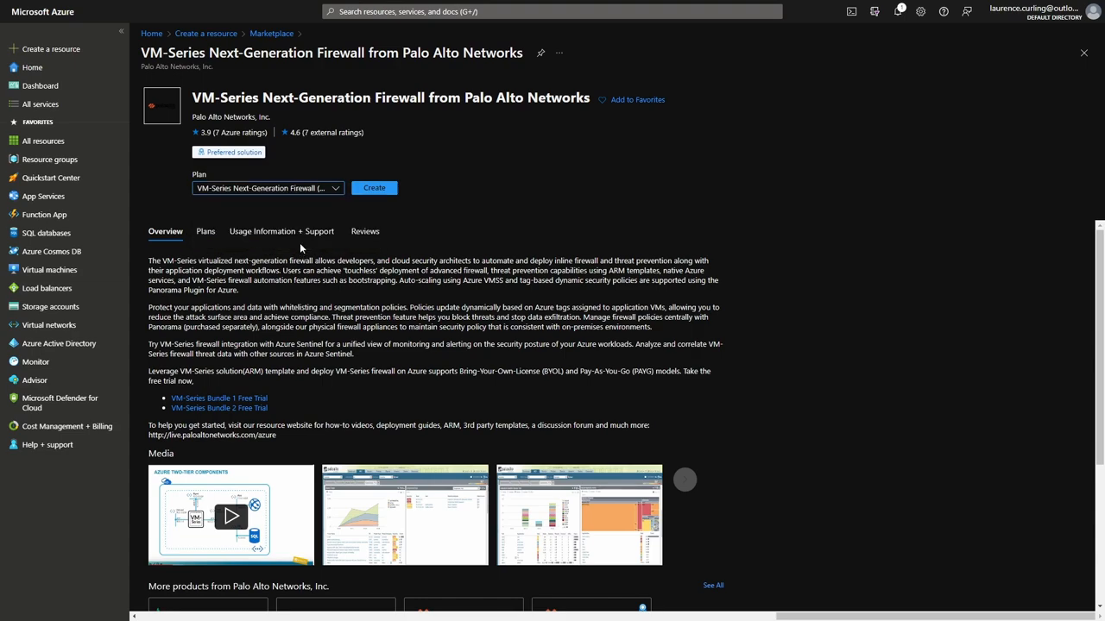
{"action": "left_click", "coordinate": [367, 190]}
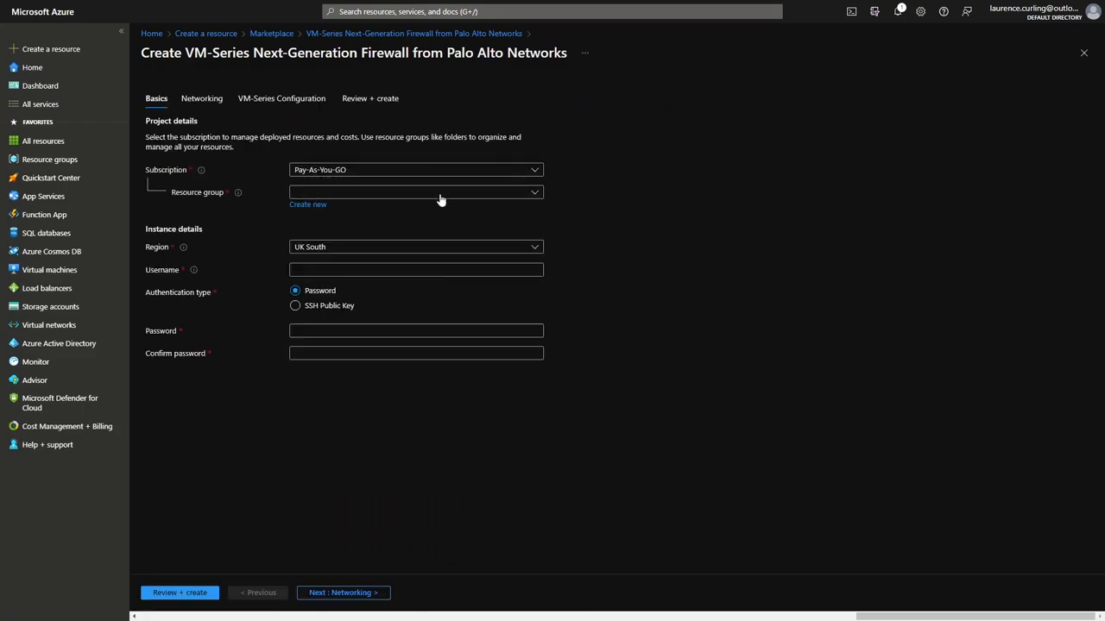
Create the new resource group PA-VM-RG and set the region to UK West.
{"action": "left_click", "coordinate": [308, 205]}
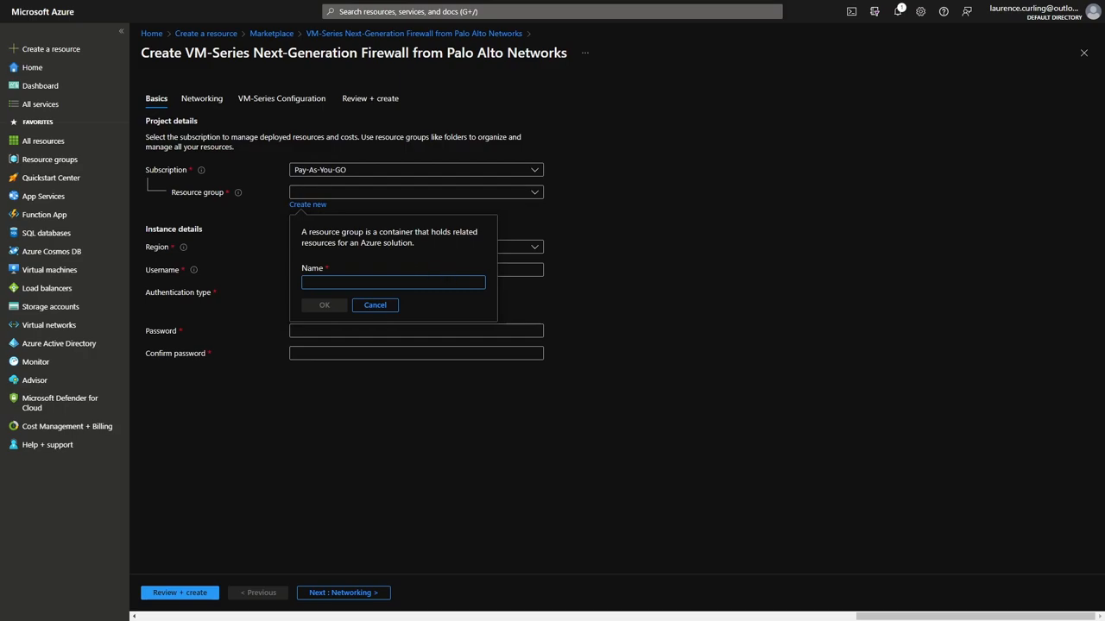
{"action": "type", "text": "PA-VM"}
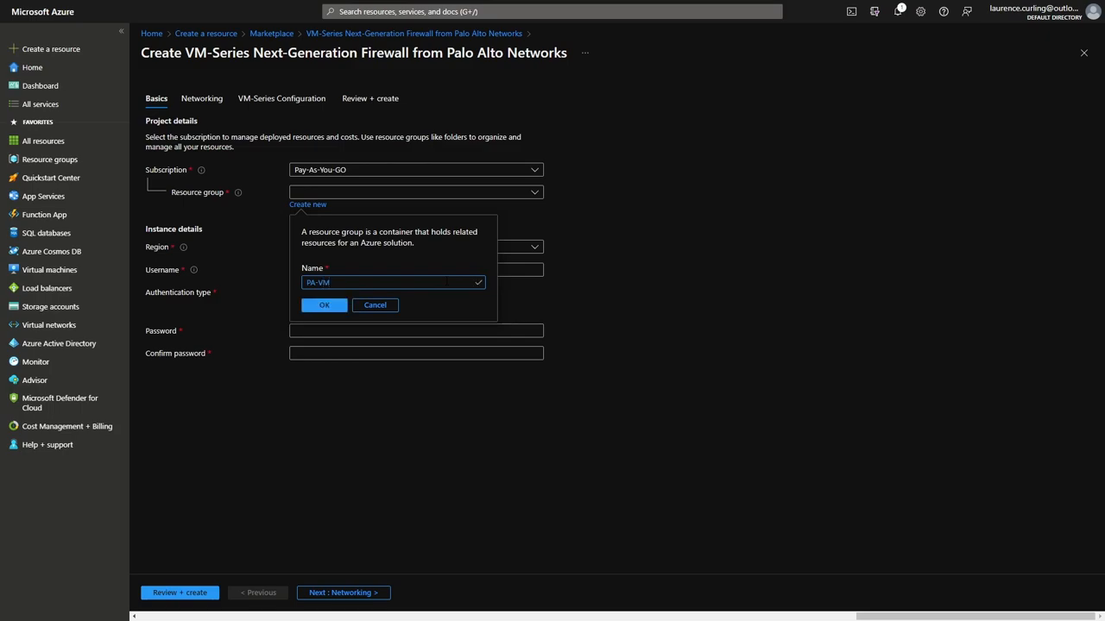
{"action": "type", "text": "-RG"}
{"action": "left_click", "coordinate": [324, 304]}
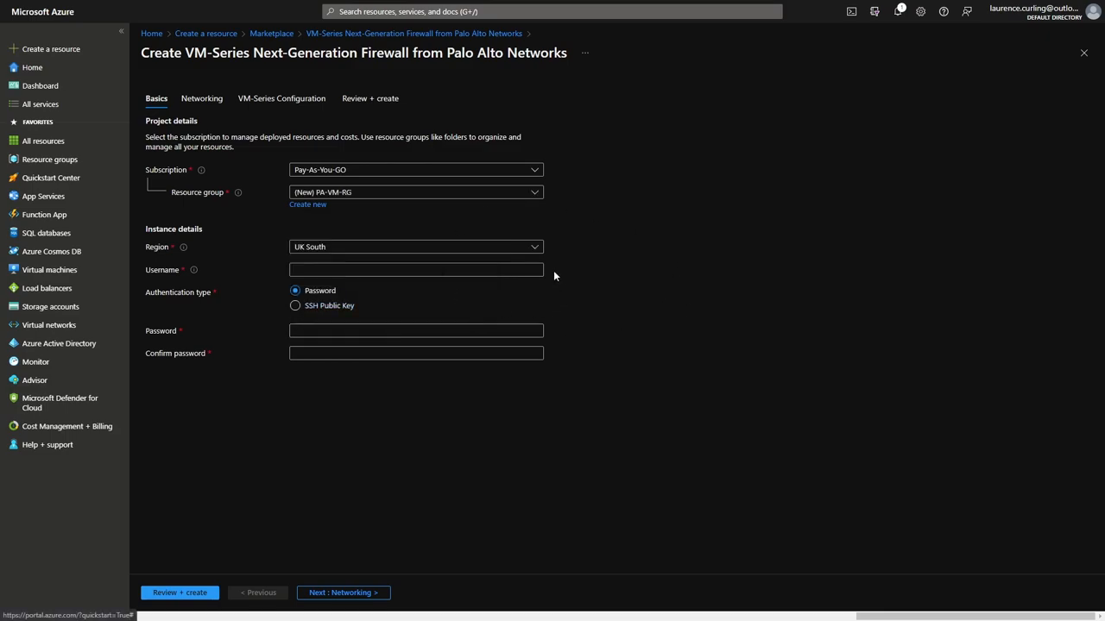
{"action": "left_click", "coordinate": [534, 246]}
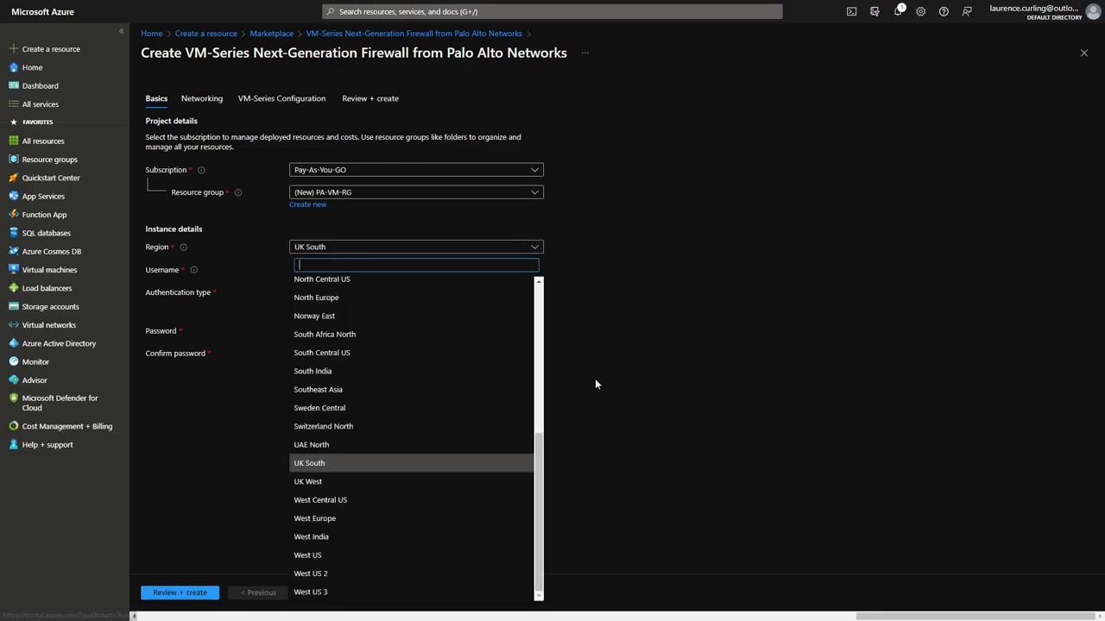
{"action": "left_click", "coordinate": [341, 483]}
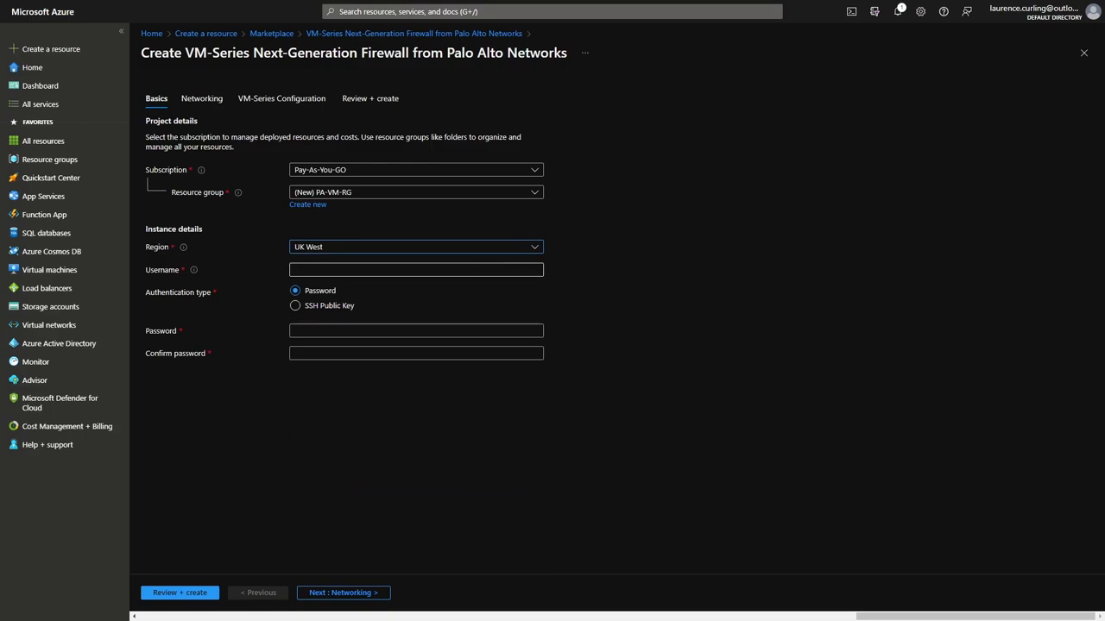
Enter the admin username and a password with a matching confirmation, then continue to Networking.
{"action": "left_click", "coordinate": [481, 270]}
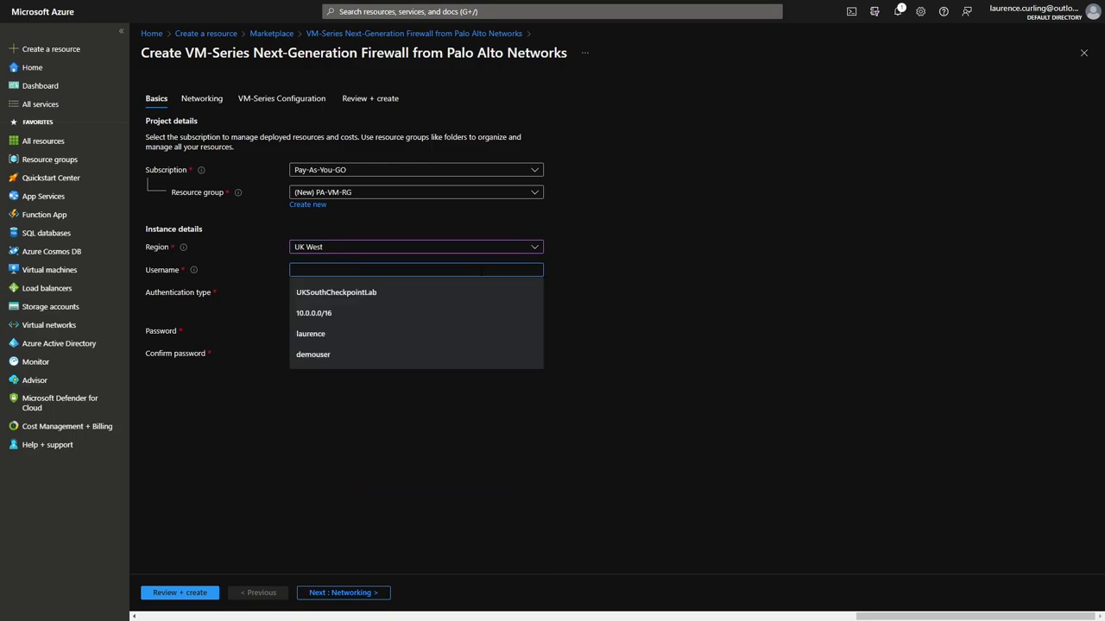
{"action": "type", "text": "laurenc"}
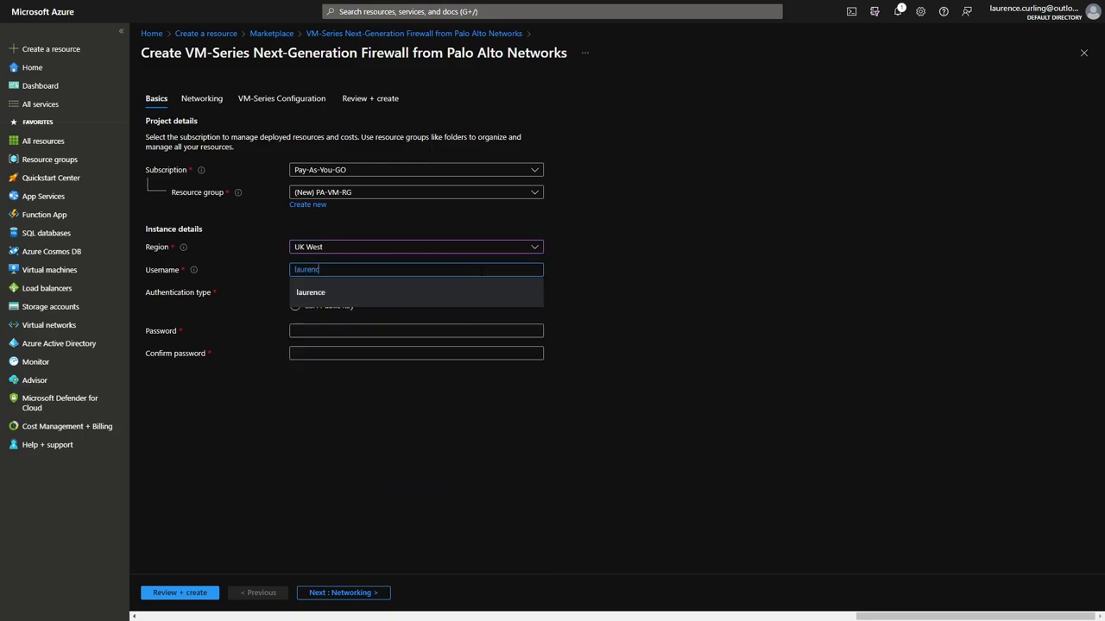
{"action": "type", "text": "e************"}
{"action": "key", "text": "Tab"}
{"action": "type", "text": "**"}
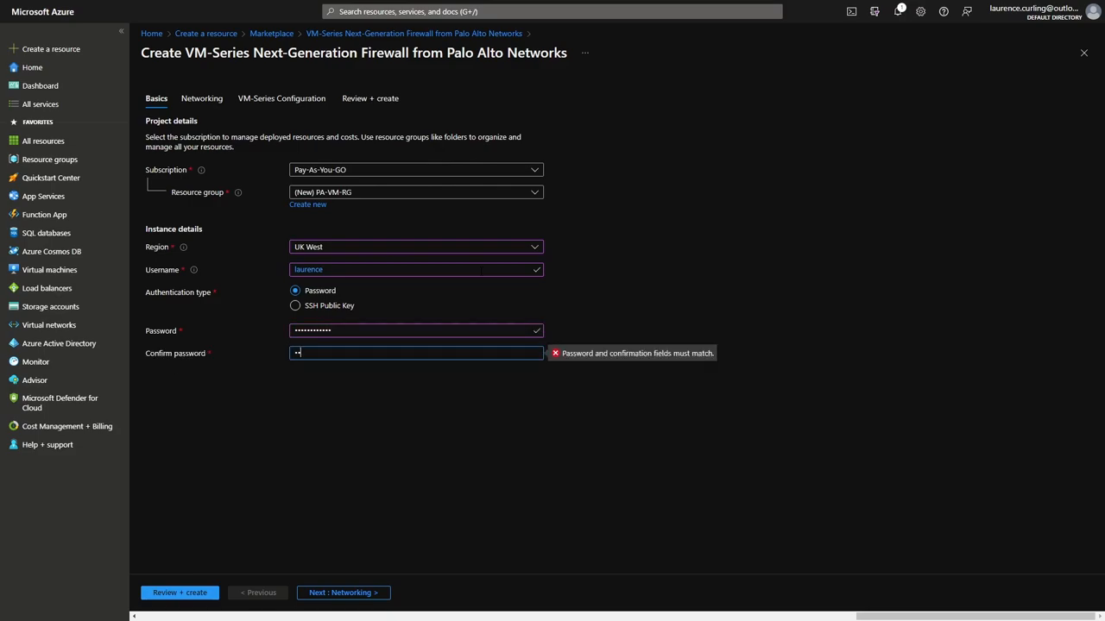
{"action": "type", "text": "**********"}
{"action": "left_click", "coordinate": [483, 437]}
{"action": "double_click", "coordinate": [371, 352]}
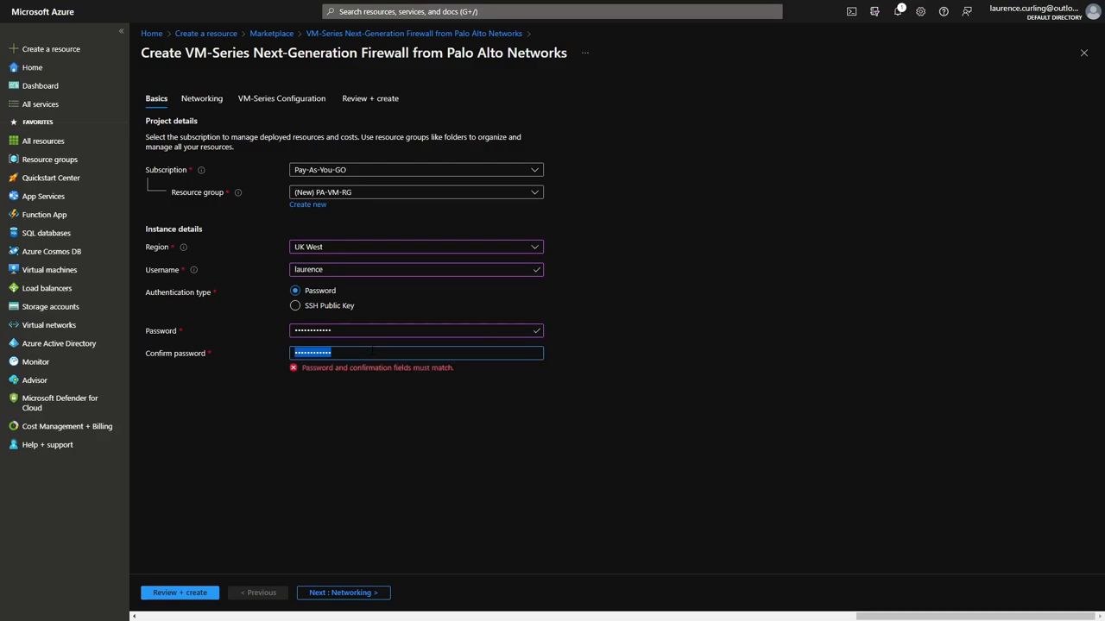
{"action": "type", "text": "******"}
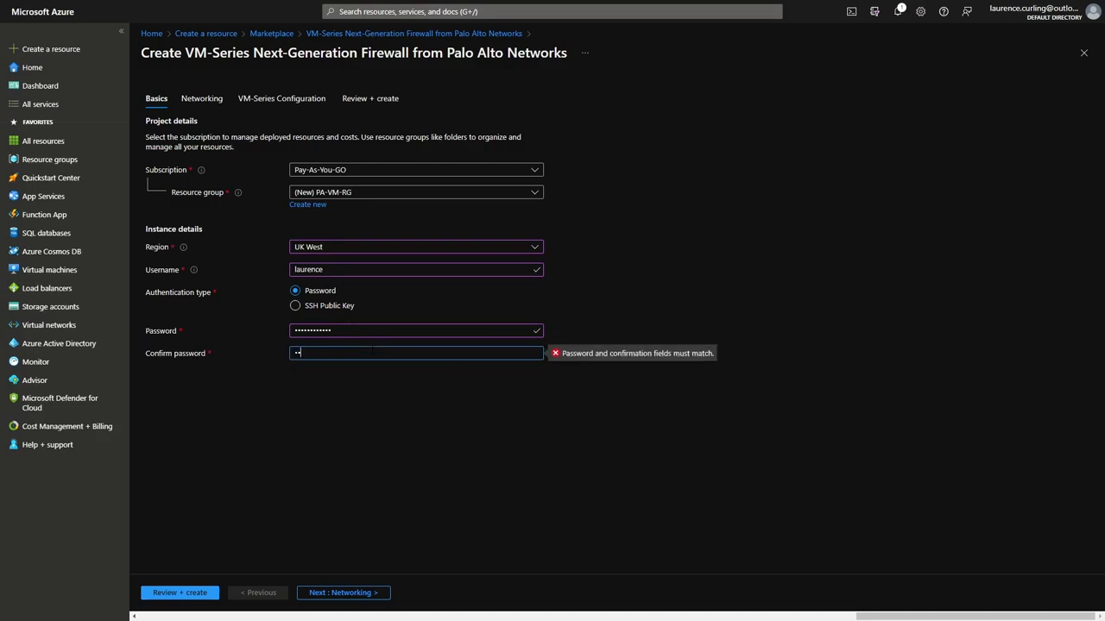
{"action": "type", "text": "******"}
{"action": "double_click", "coordinate": [347, 331]}
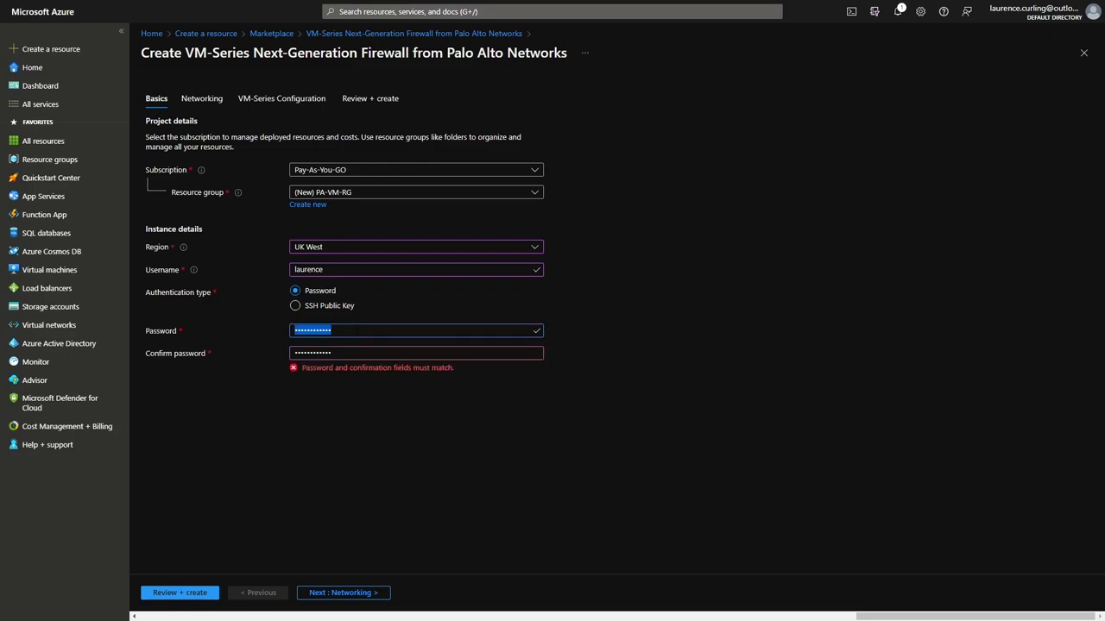
{"action": "type", "text": "*****"}
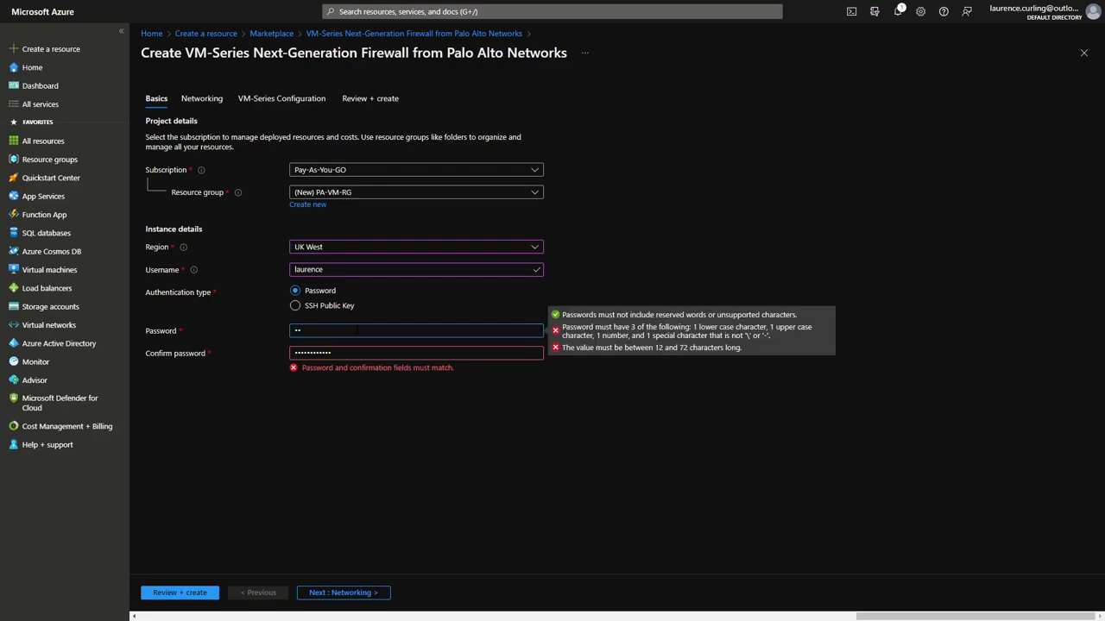
{"action": "type", "text": "********"}
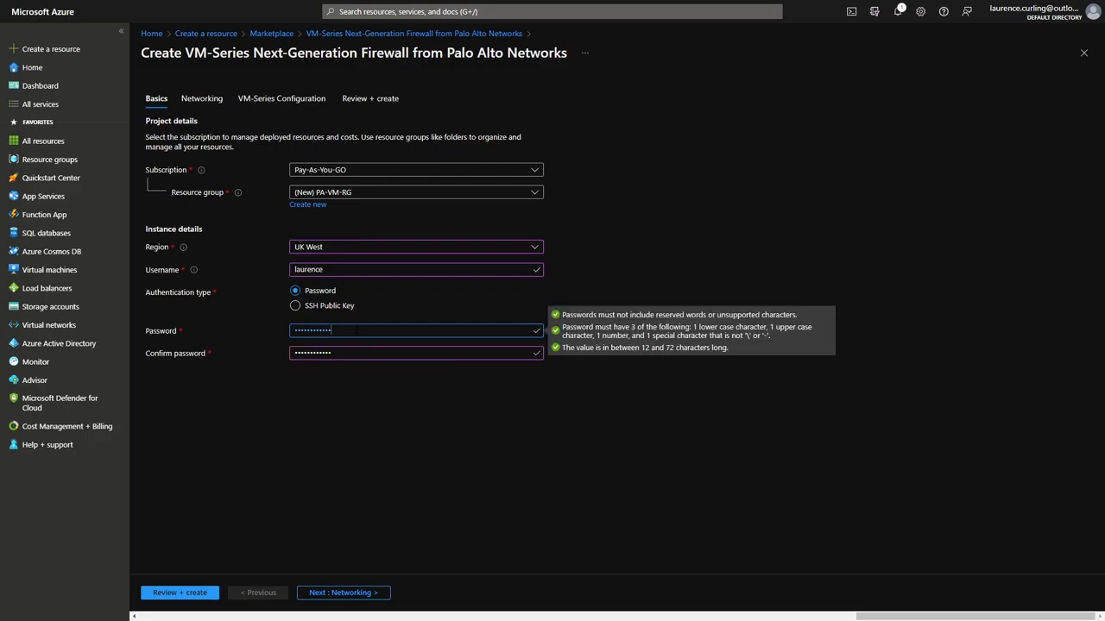
{"action": "left_click", "coordinate": [386, 498]}
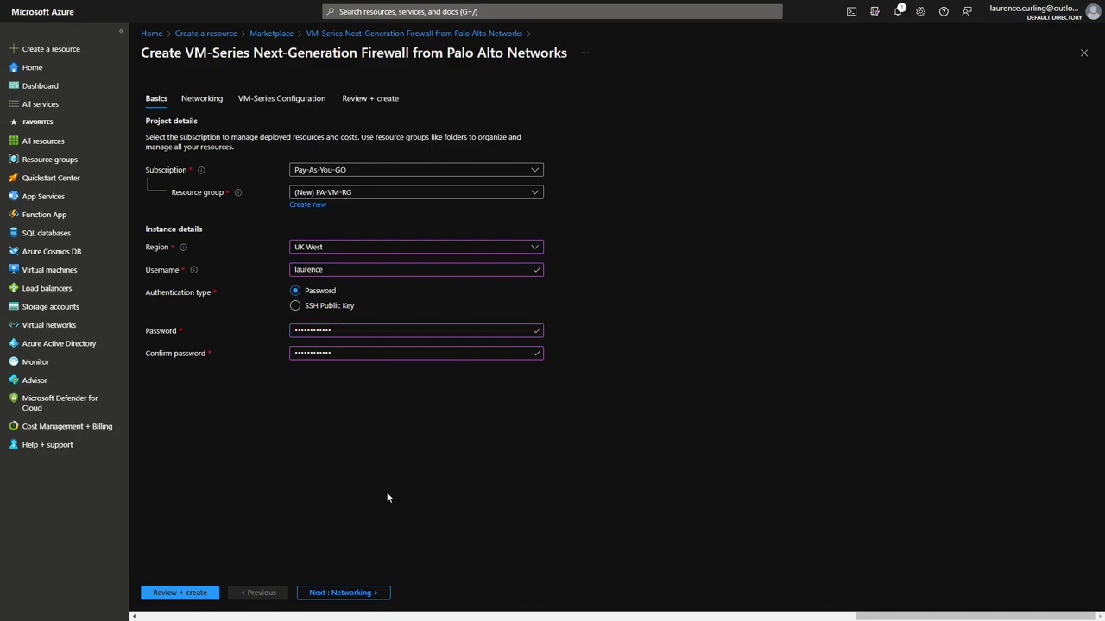
{"action": "left_click", "coordinate": [356, 592]}
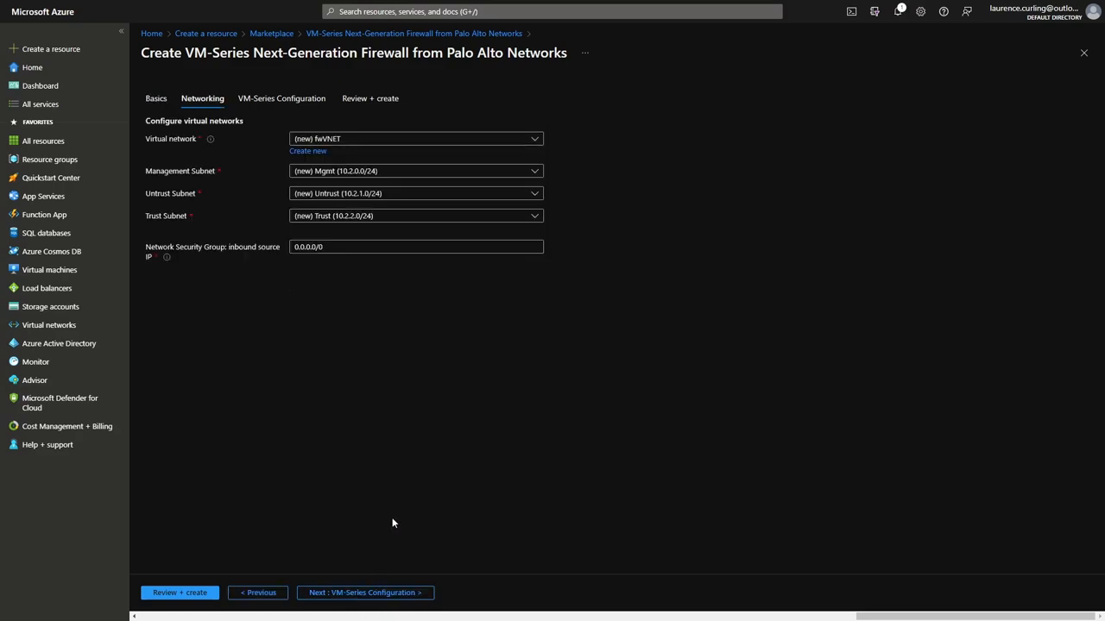
Use PaloAlto-LAB with subnets PA-VM-Mgmt, PA-Untrust and PA-Trust (10.1.1.16/28), then open its subnet configuration.
{"action": "left_click", "coordinate": [535, 144]}
{"action": "left_click", "coordinate": [345, 215]}
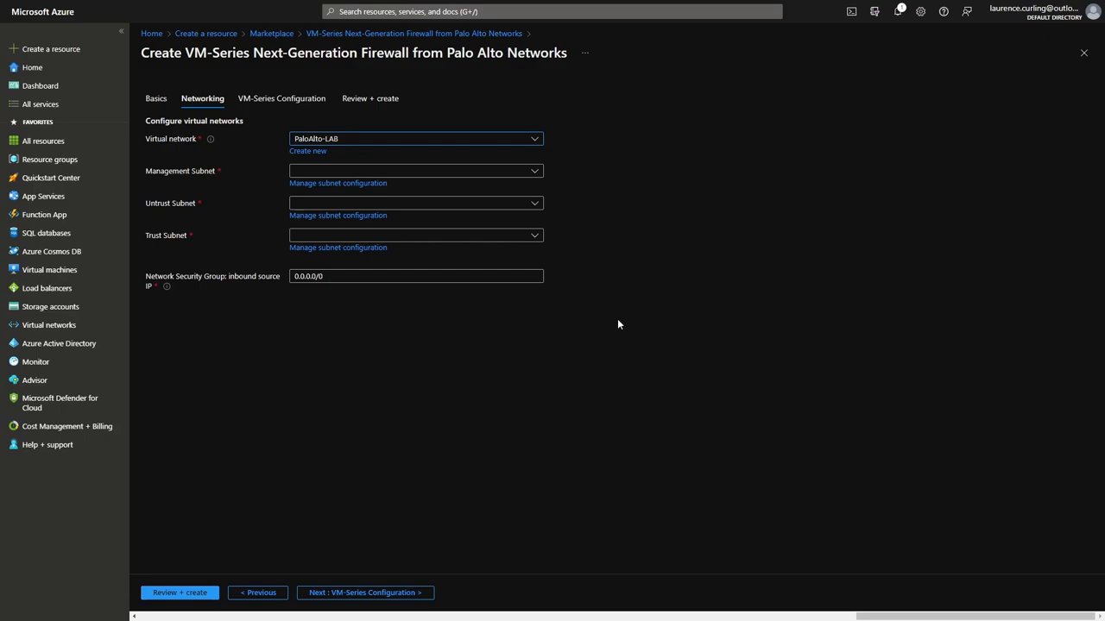
{"action": "left_click", "coordinate": [535, 171]}
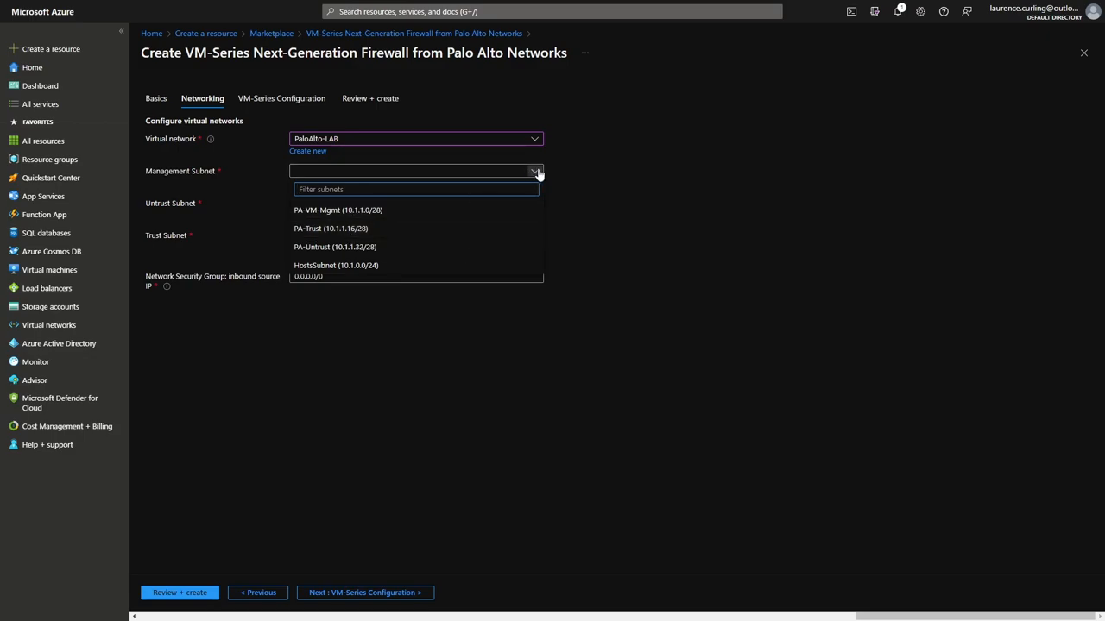
{"action": "left_click", "coordinate": [332, 210]}
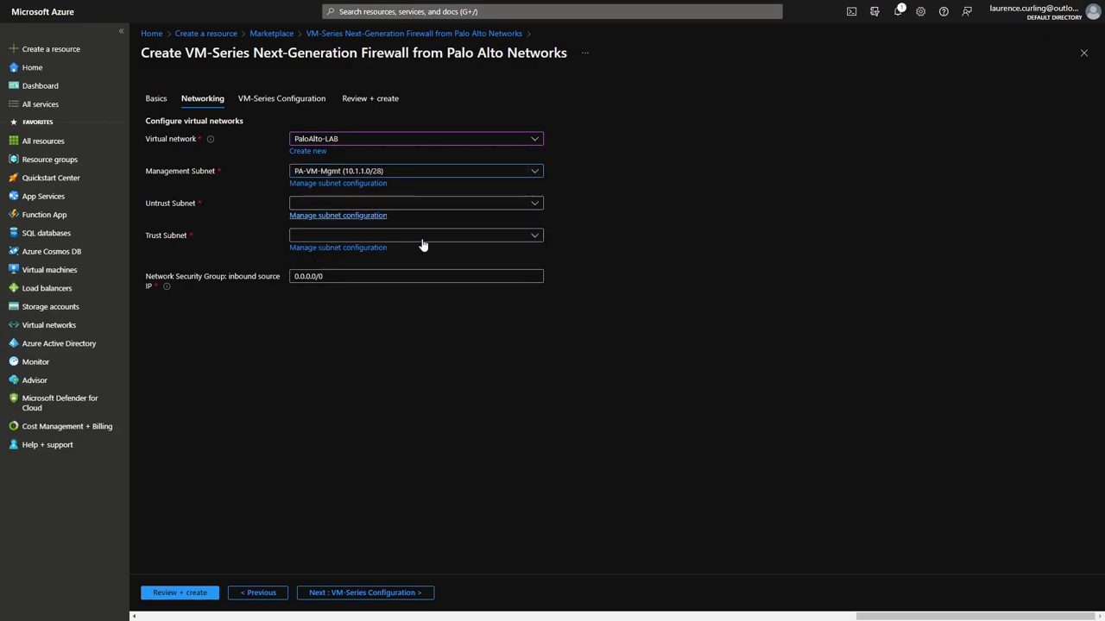
{"action": "left_click", "coordinate": [533, 205]}
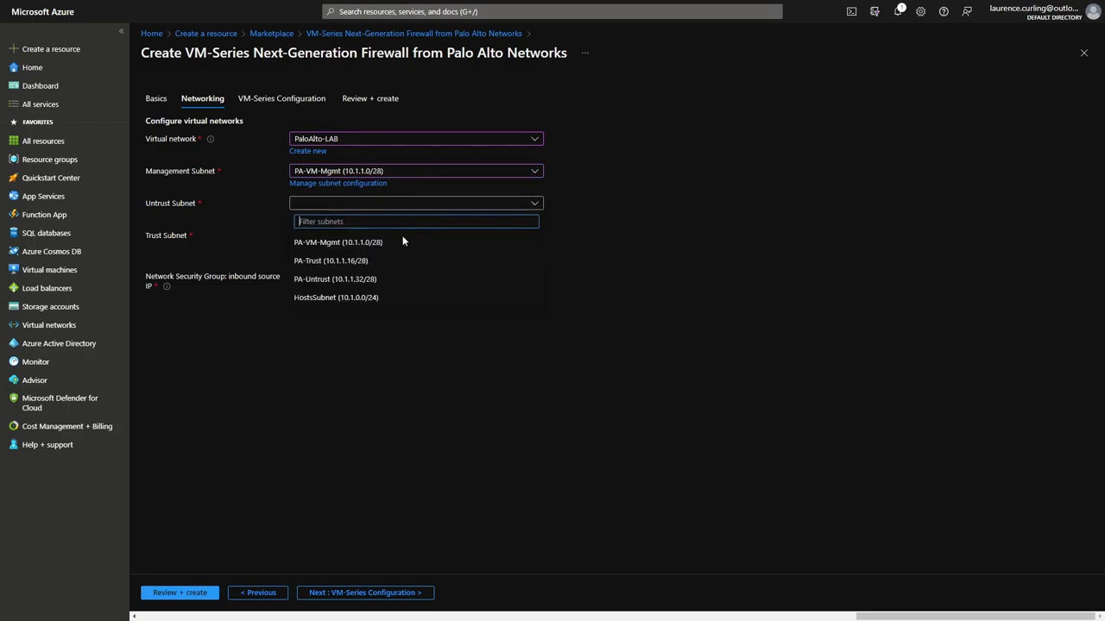
{"action": "left_click", "coordinate": [341, 280]}
{"action": "left_click", "coordinate": [534, 235]}
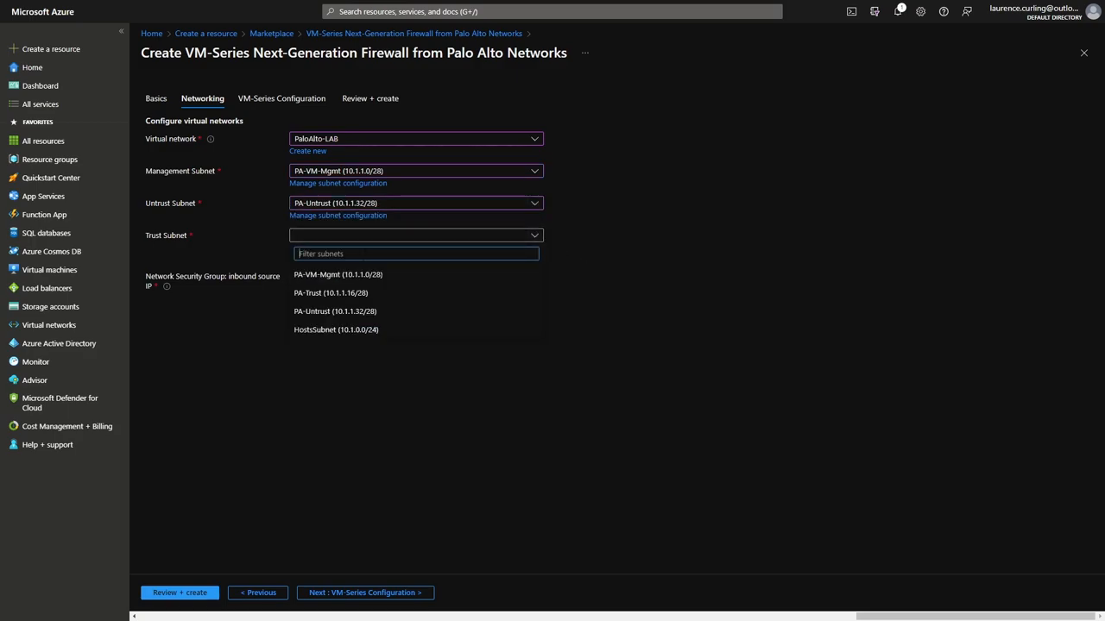
{"action": "left_click", "coordinate": [347, 296]}
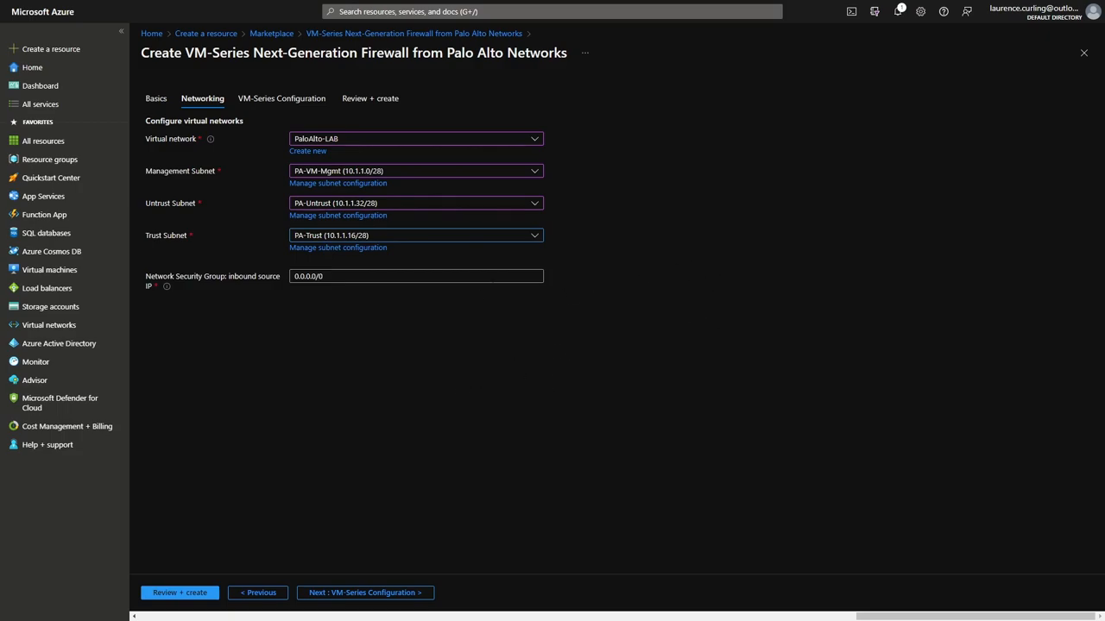
{"action": "left_click", "coordinate": [338, 184]}
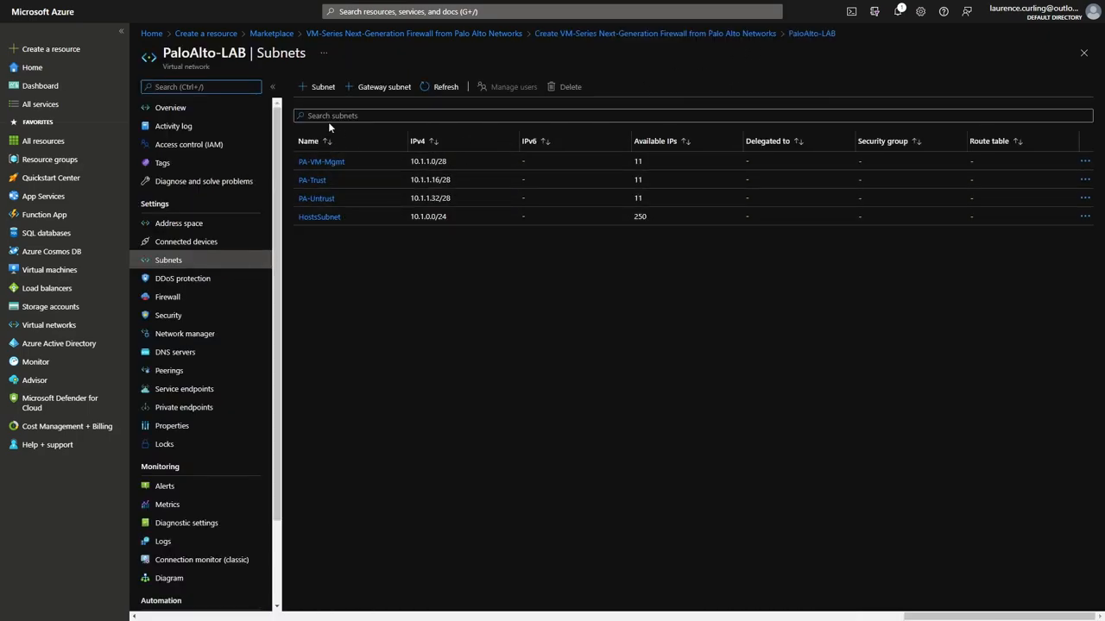
Cancel the Add subnet panel and go back to the firewall wizard's Networking tab.
{"action": "left_click", "coordinate": [319, 87]}
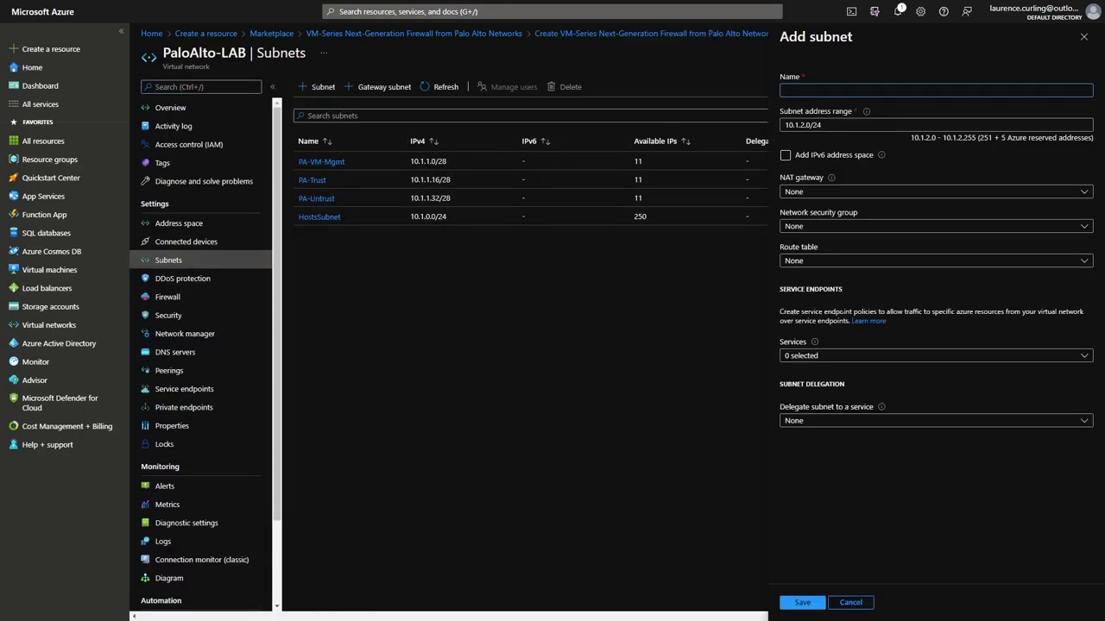
{"action": "left_click", "coordinate": [867, 599]}
{"action": "left_click", "coordinate": [643, 34]}
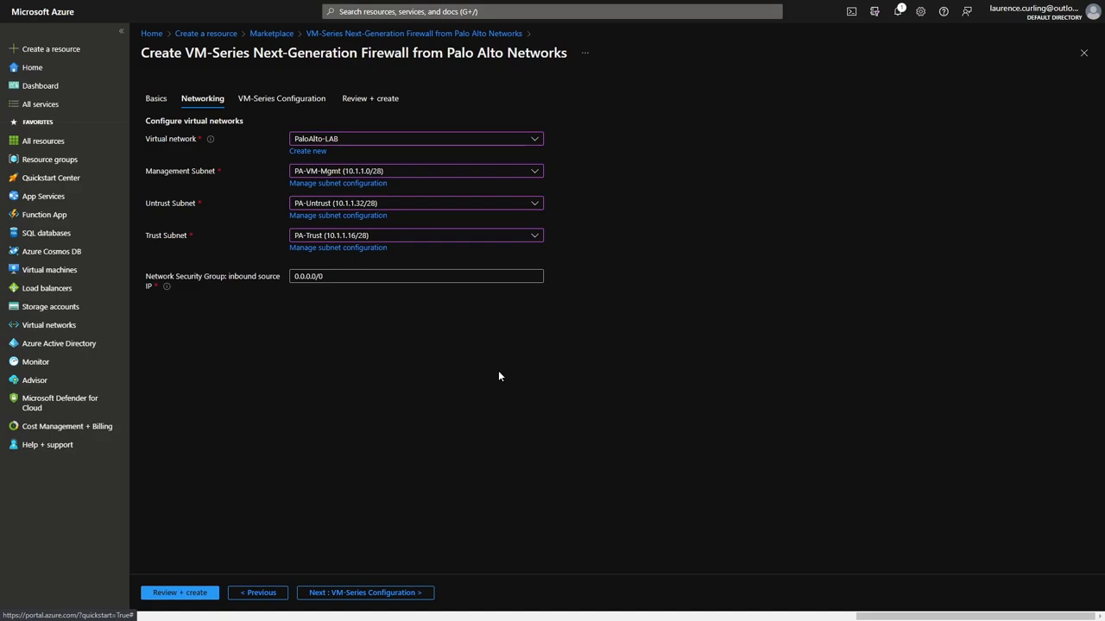
On VM-Series Configuration, enter DNS name ukwepavm and VM name wepavmuk.
{"action": "left_click", "coordinate": [397, 593]}
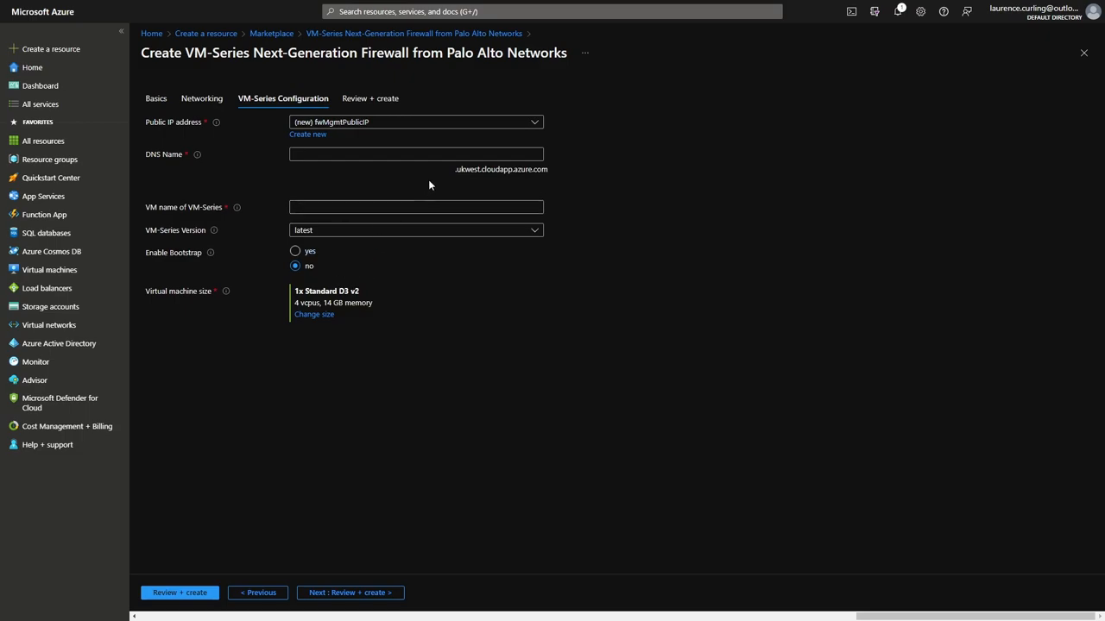
{"action": "left_click", "coordinate": [423, 155]}
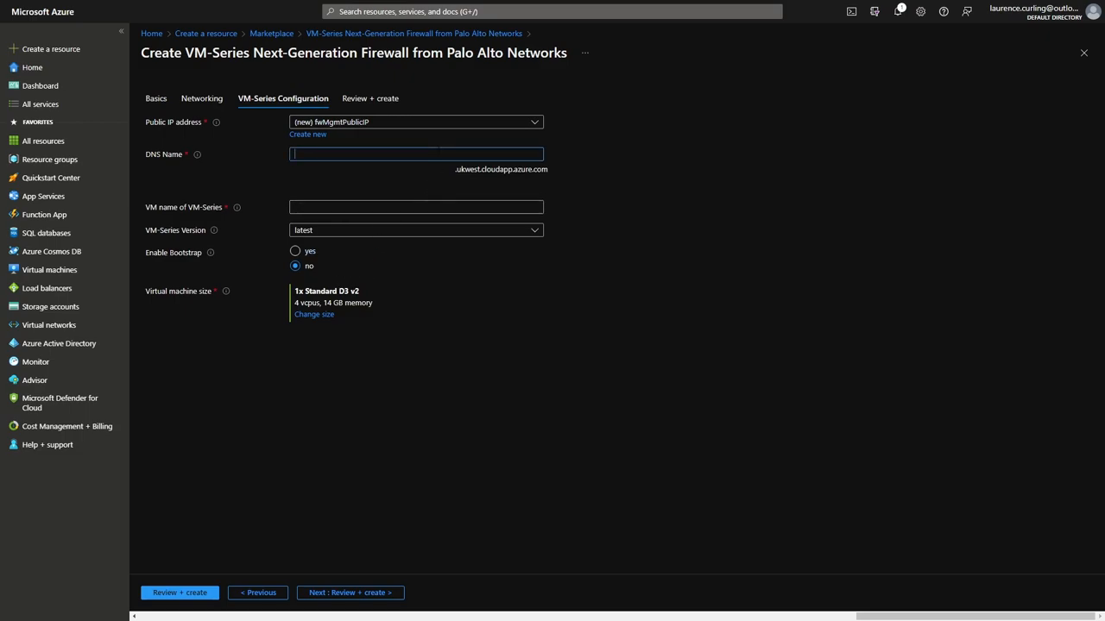
{"action": "type", "text": "ukwepavm"}
{"action": "left_click", "coordinate": [426, 206]}
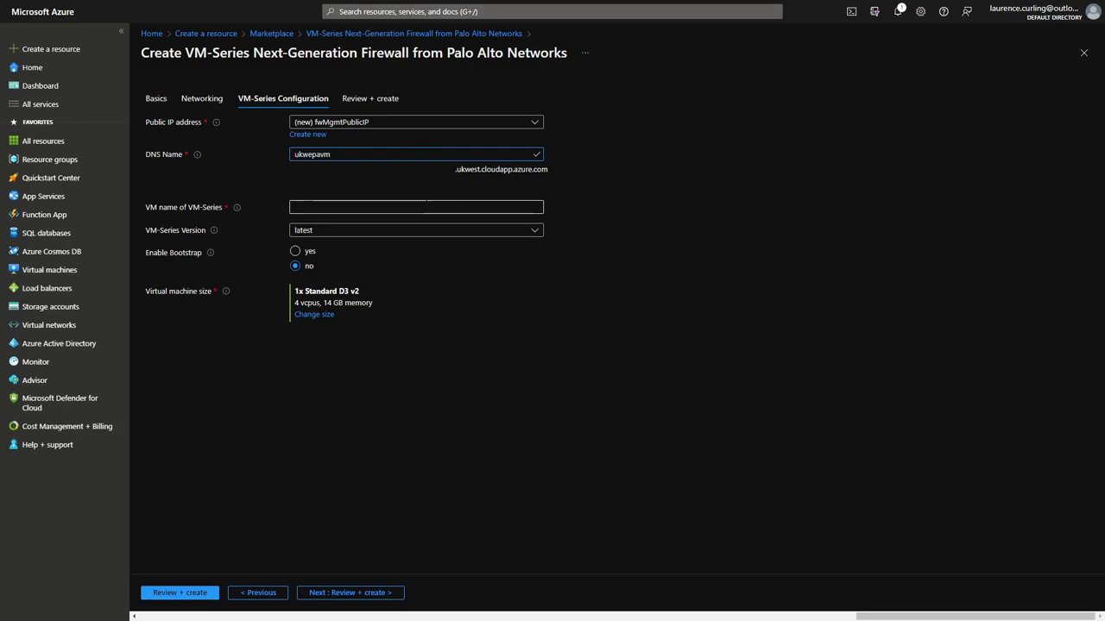
{"action": "type", "text": "wepavm"}
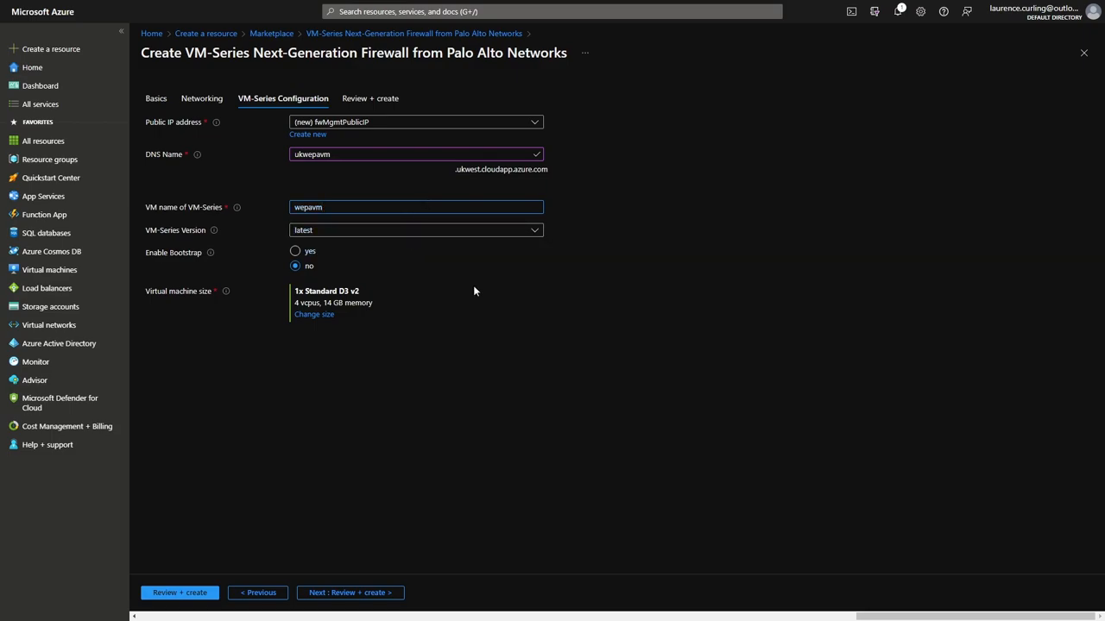
{"action": "left_click", "coordinate": [535, 235]}
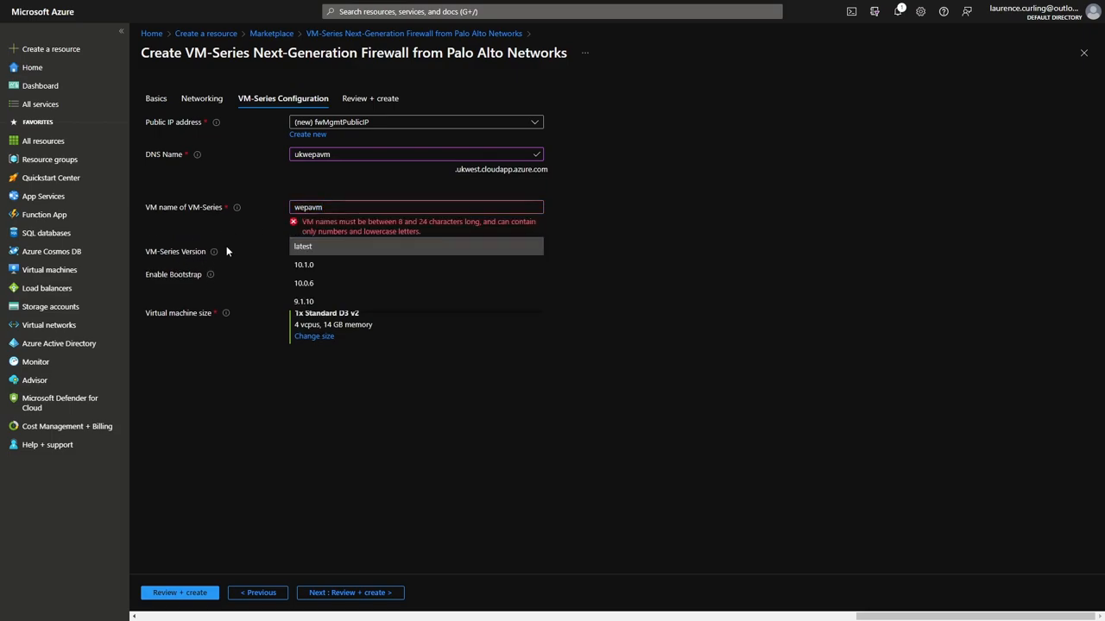
{"action": "left_click", "coordinate": [379, 208]}
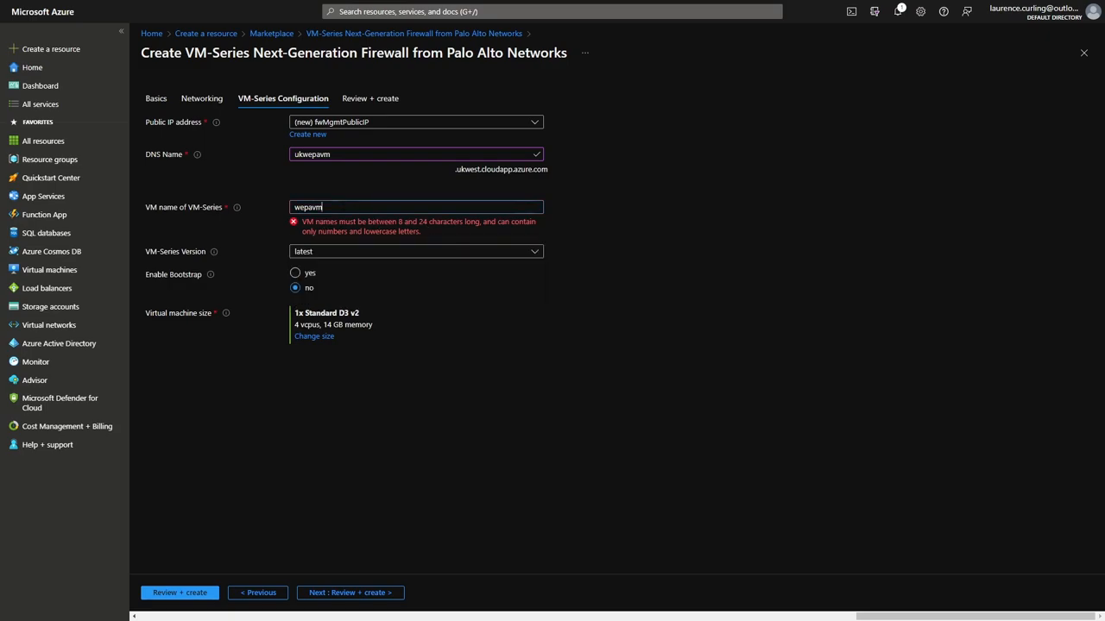
{"action": "type", "text": "uk"}
{"action": "left_click", "coordinate": [596, 296]}
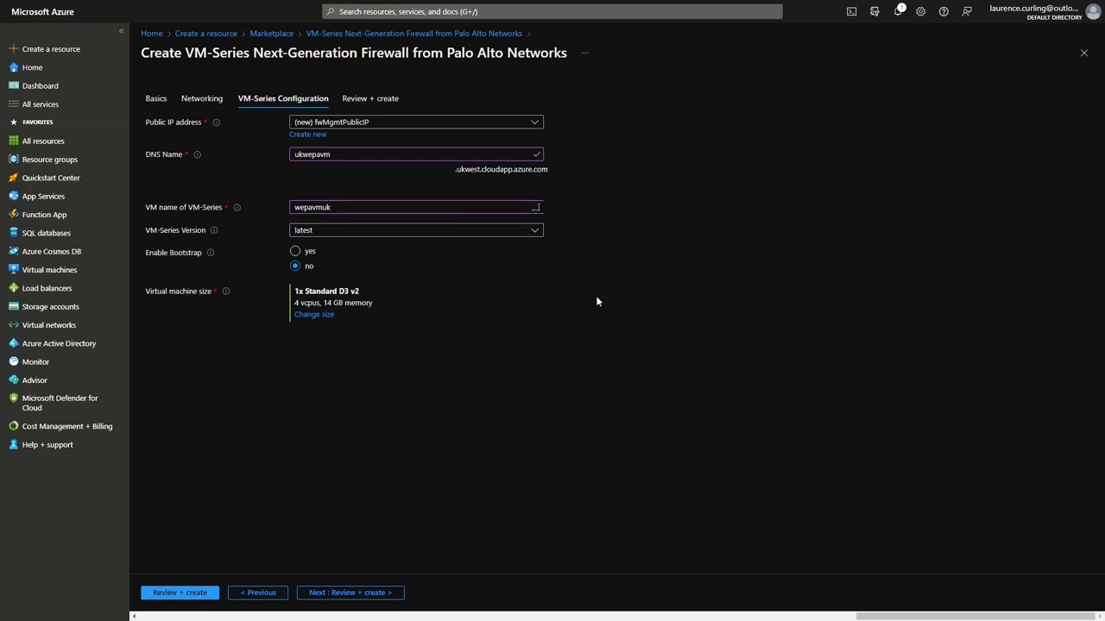
Keep the latest VM-Series version, enable bootstrap, and proceed to Review + create.
{"action": "left_click", "coordinate": [536, 233]}
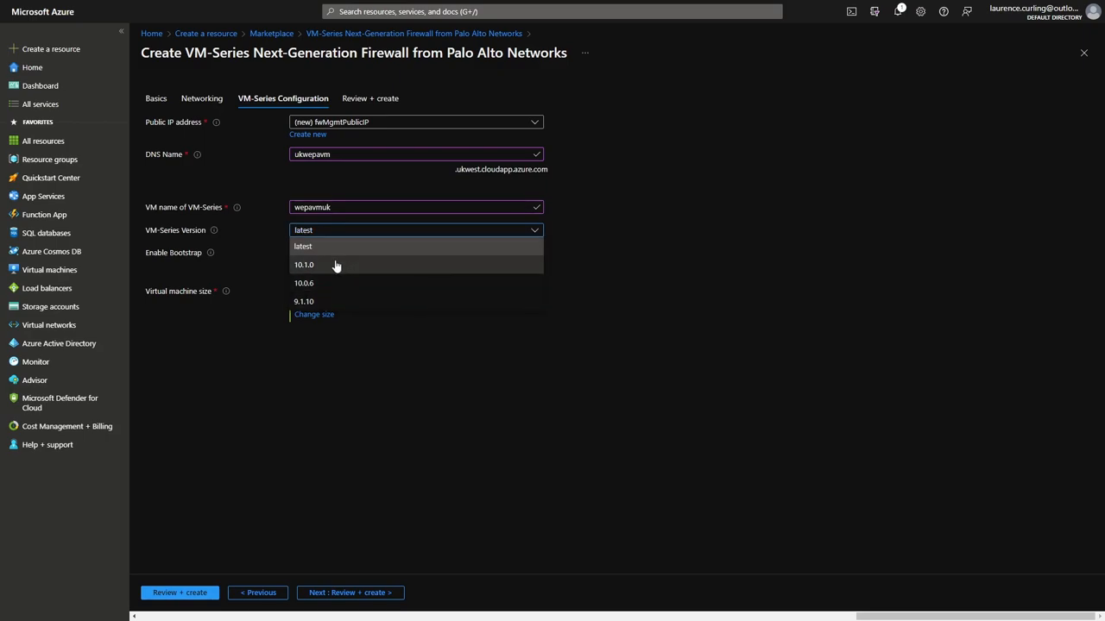
{"action": "left_click", "coordinate": [658, 310]}
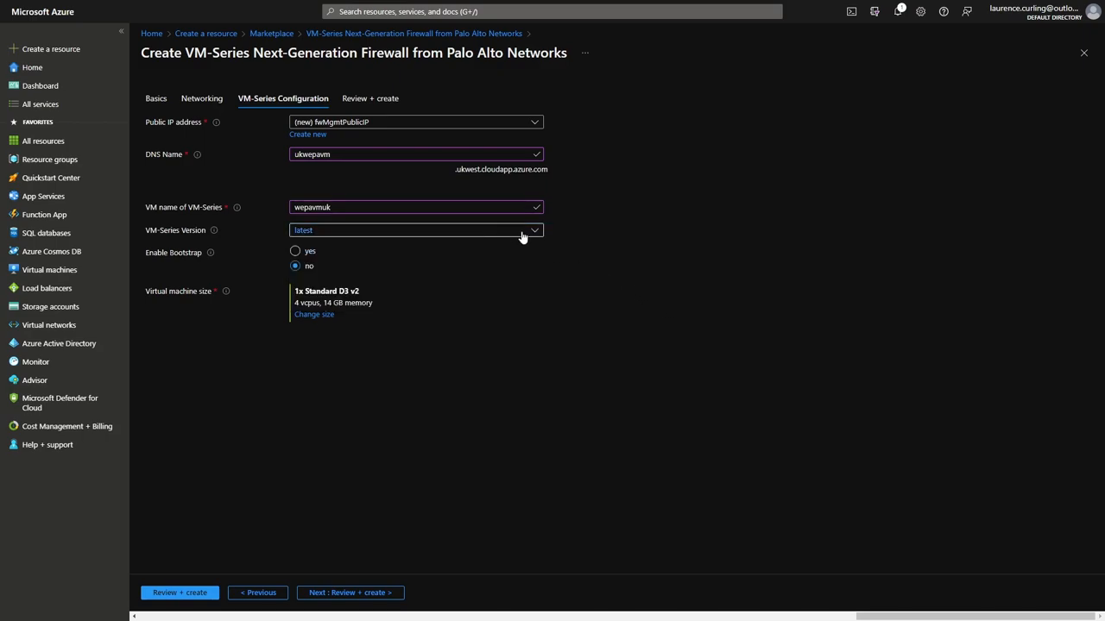
{"action": "left_click", "coordinate": [295, 251]}
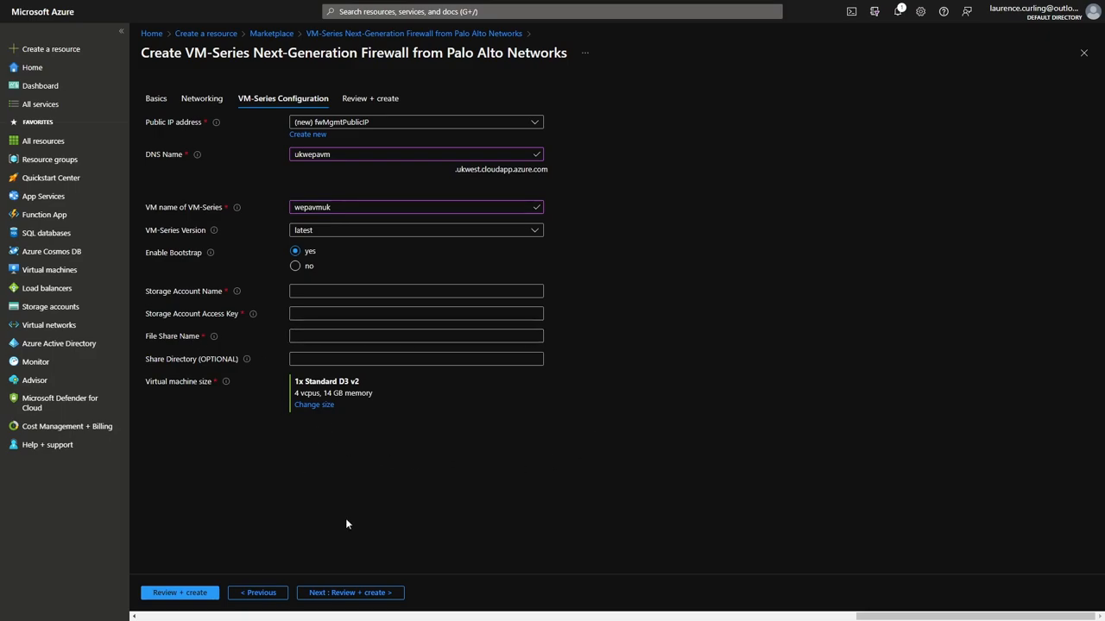
{"action": "left_click", "coordinate": [353, 593]}
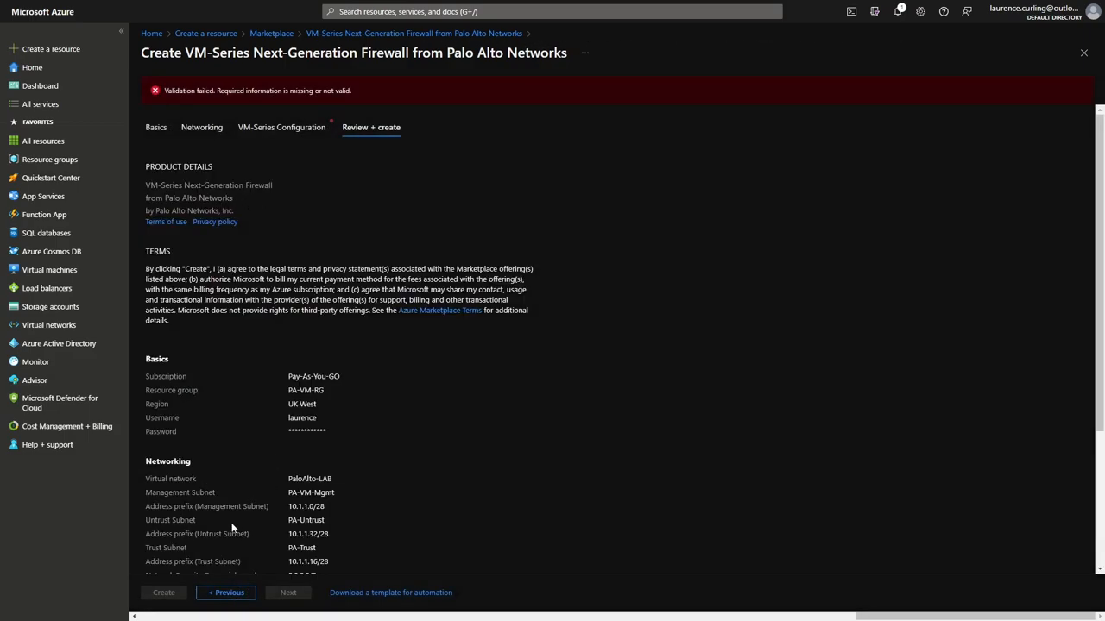
Set Enable Bootstrap to no, rerun validation, and create the VM-Series firewall deployment.
{"action": "left_click", "coordinate": [226, 593]}
{"action": "left_click", "coordinate": [295, 266]}
{"action": "left_click", "coordinate": [354, 592]}
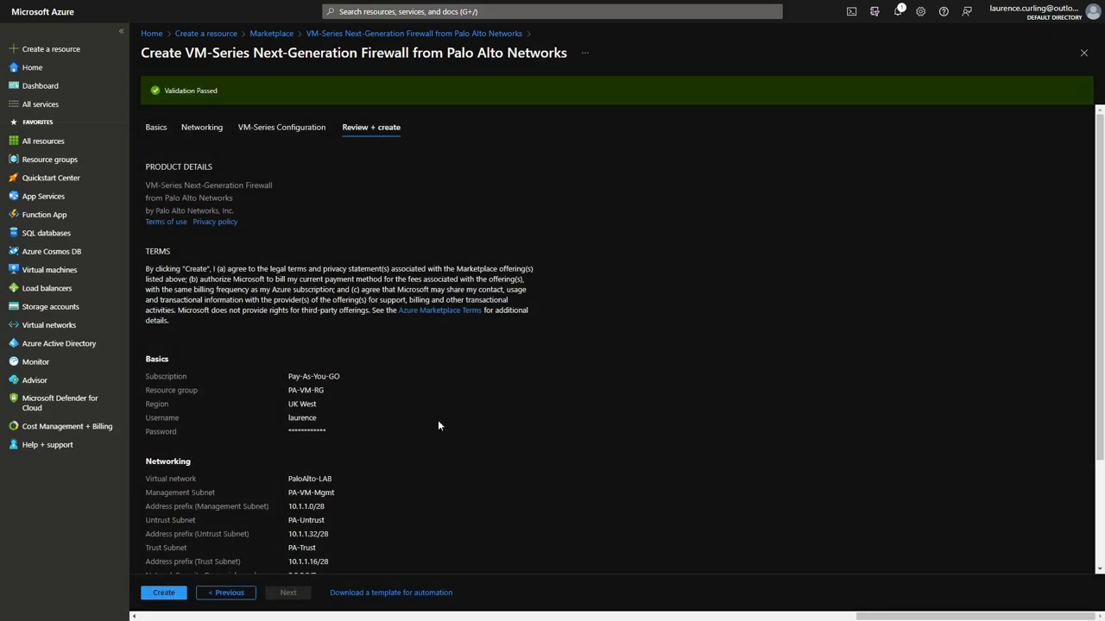
{"action": "left_click", "coordinate": [158, 595]}
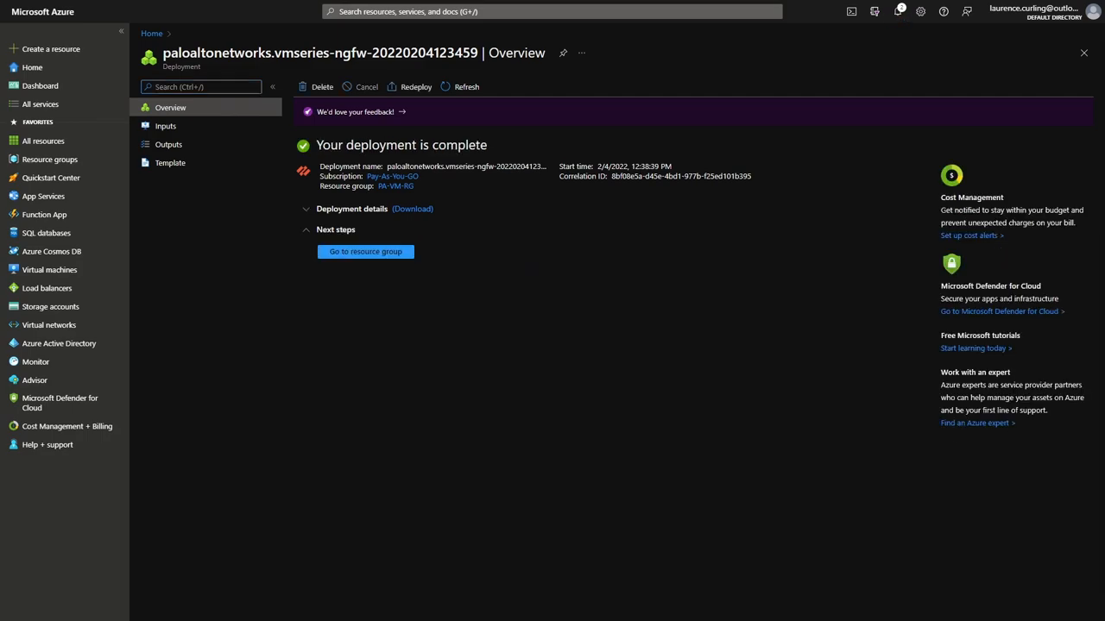
In resource group PA-VM-RG, open public IP ukwepavm and copy its DNS name.
{"action": "left_click", "coordinate": [369, 254]}
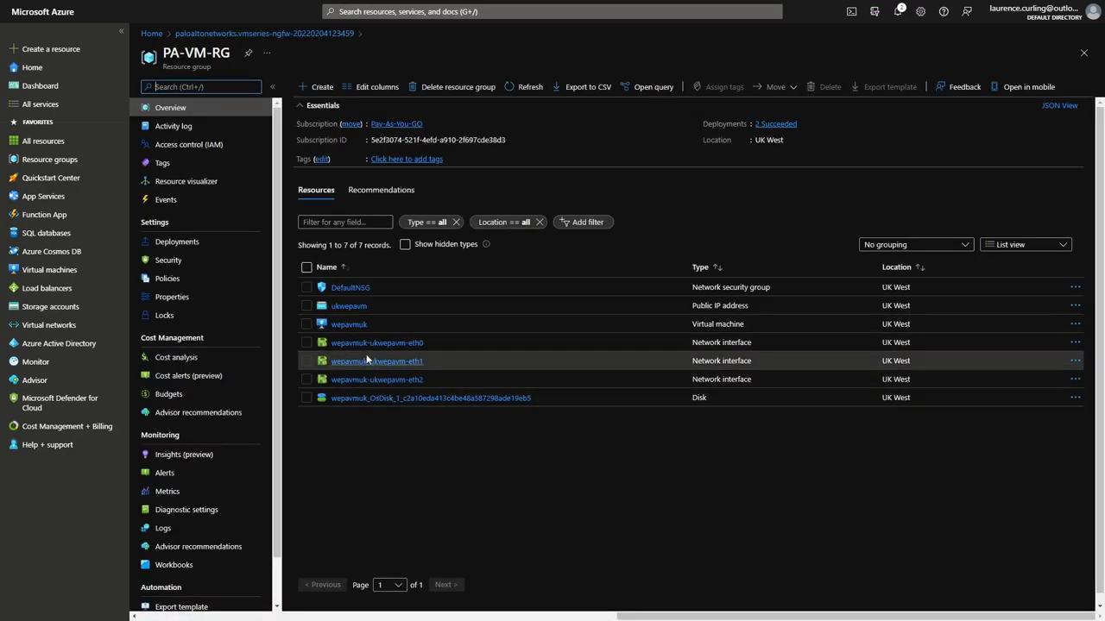
{"action": "left_click", "coordinate": [349, 308]}
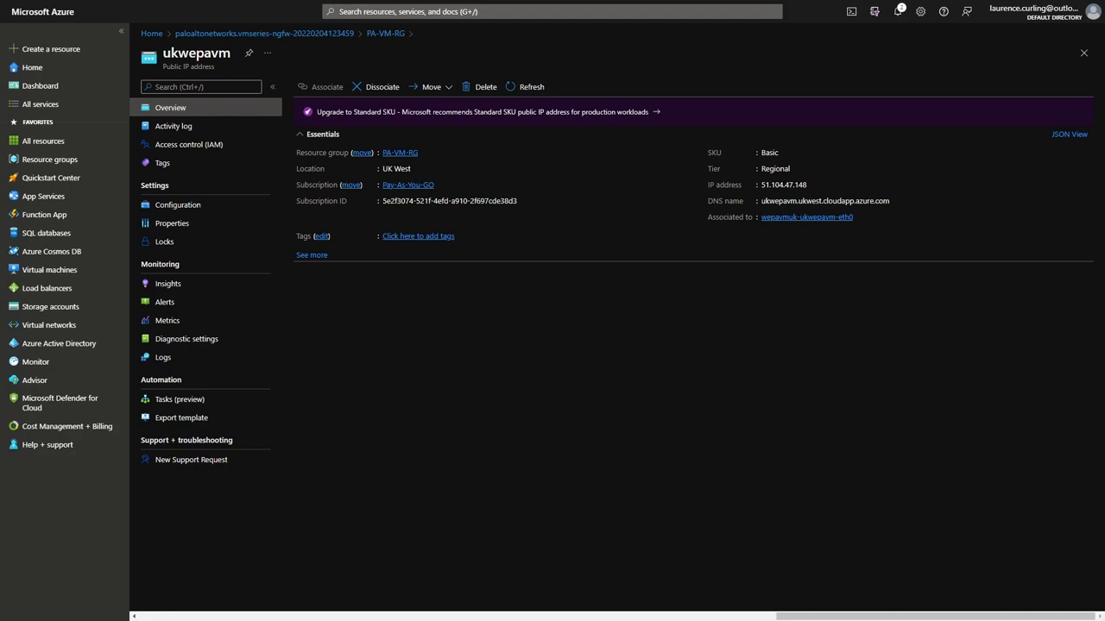
{"action": "left_click", "coordinate": [898, 204]}
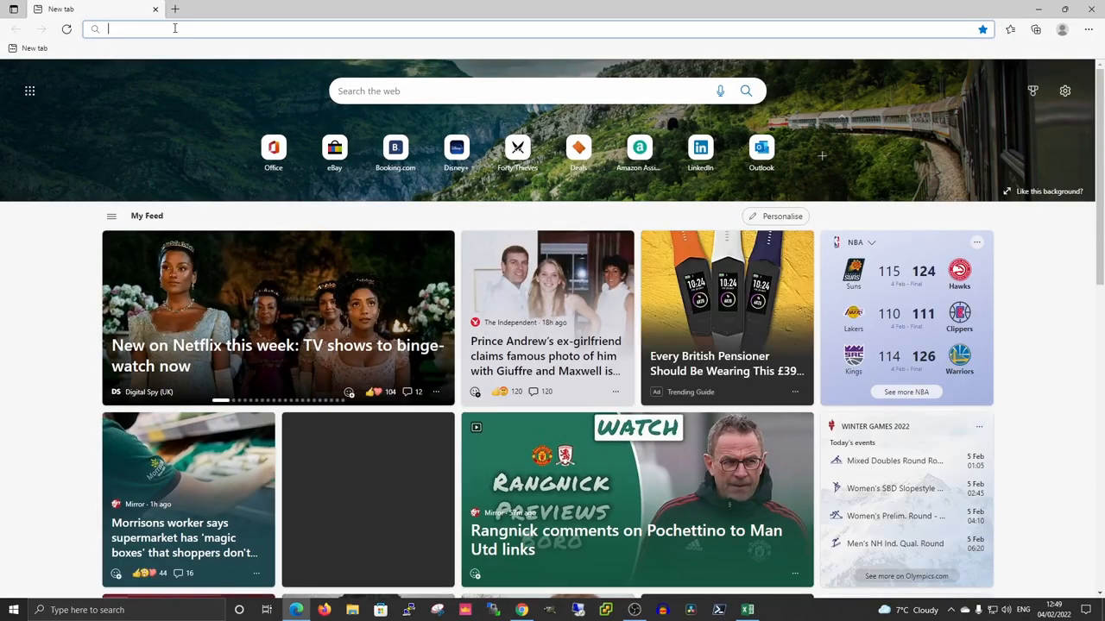
{"action": "type", "text": "http"}
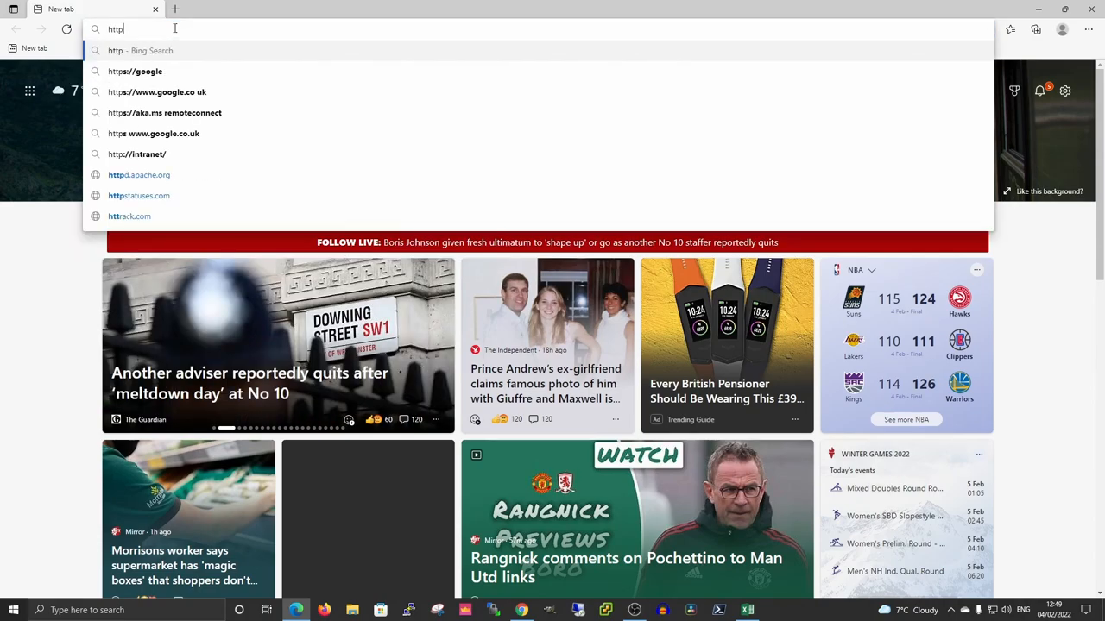
{"action": "type", "text": "s://"}
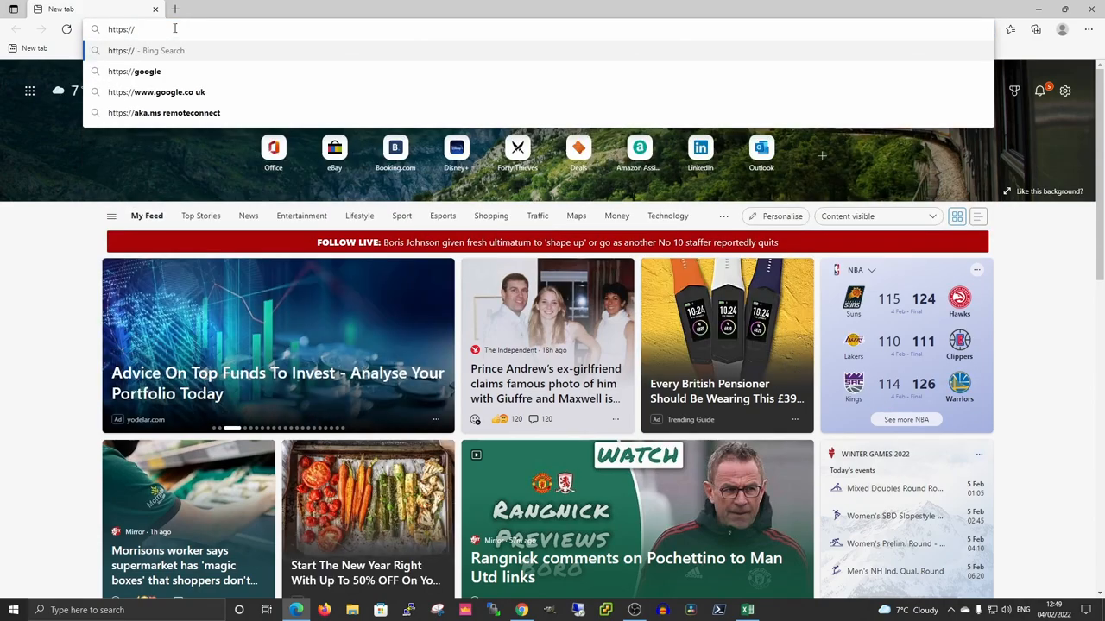
{"action": "right_click", "coordinate": [150, 33]}
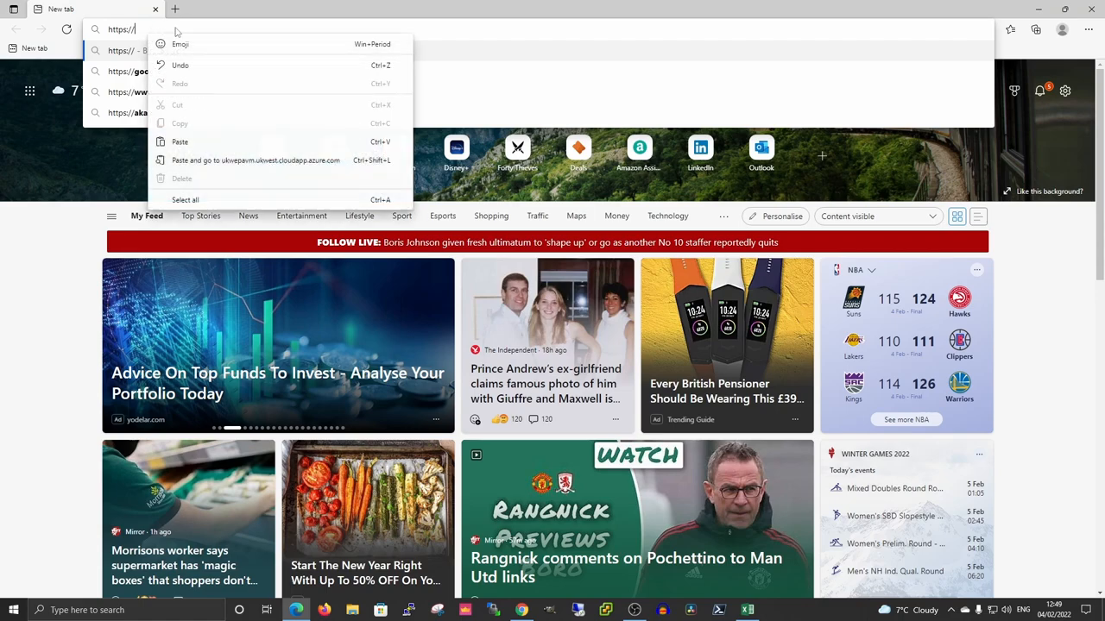
{"action": "left_click", "coordinate": [188, 142]}
{"action": "key", "text": "Return"}
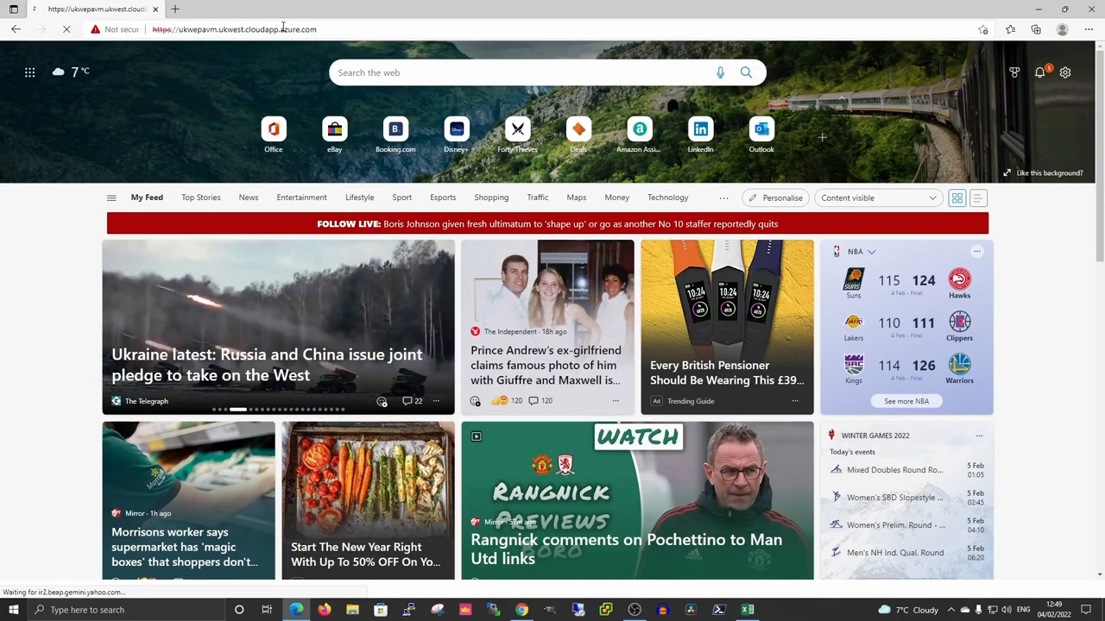
{"action": "left_click", "coordinate": [700, 298]}
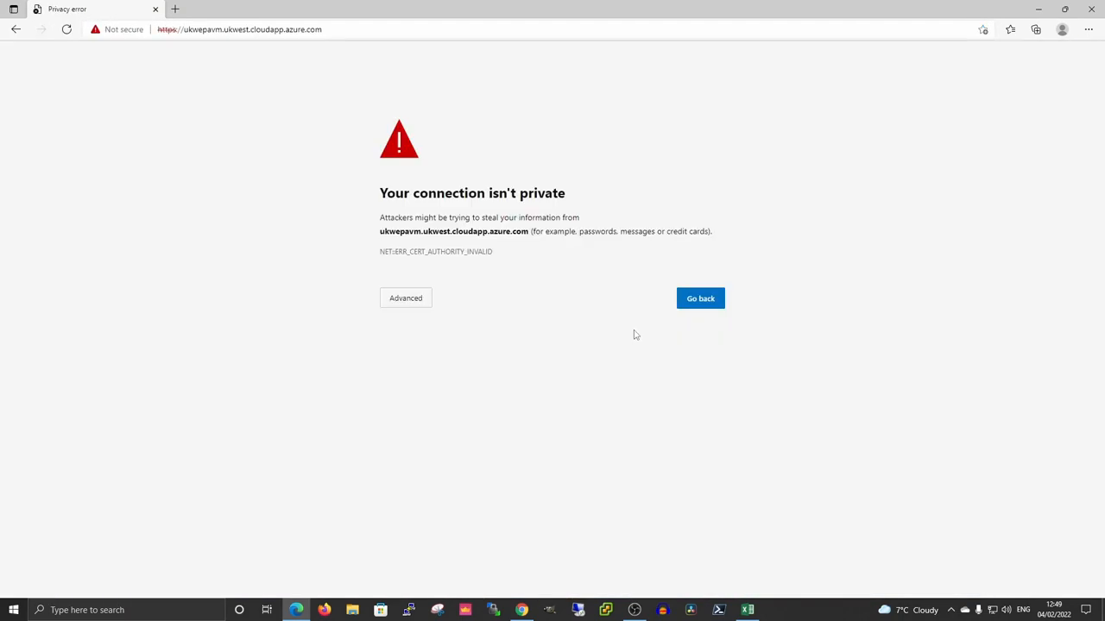
{"action": "left_click", "coordinate": [412, 302]}
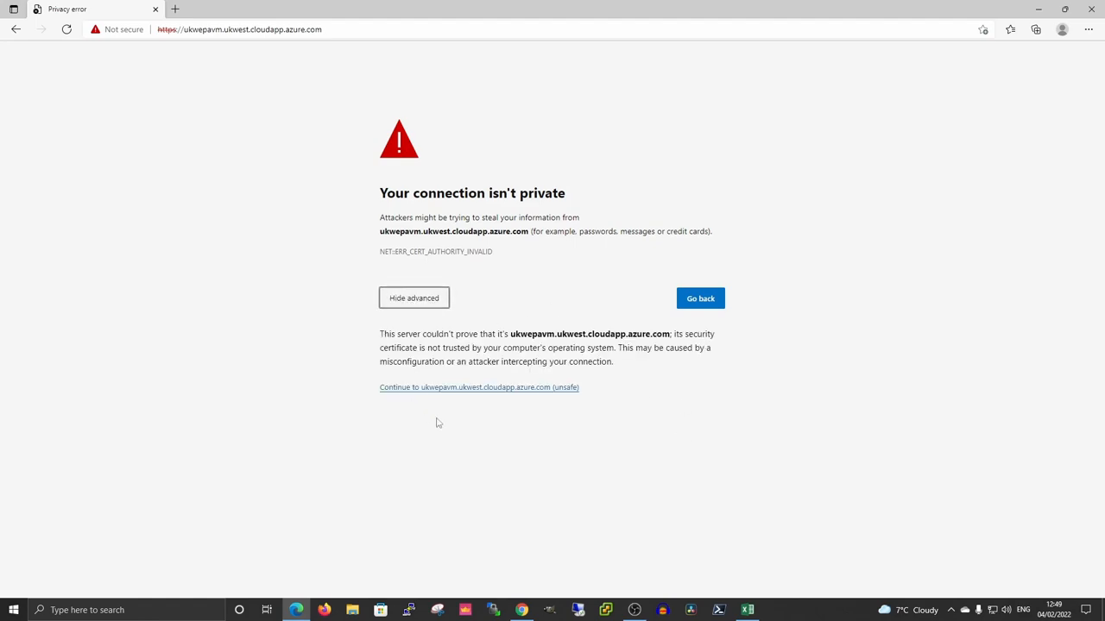
{"action": "left_click", "coordinate": [462, 387]}
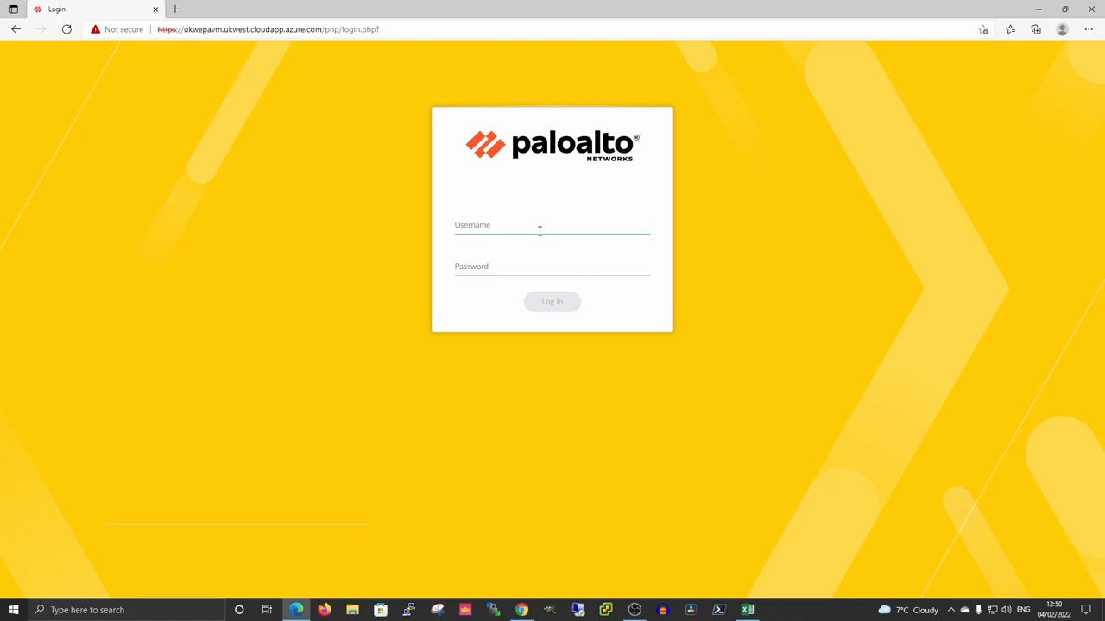
Sign in to the firewall web interface with the admin username and password.
{"action": "type", "text": "laurence"}
{"action": "key", "text": "Tab"}
{"action": "type", "text": "*****"}
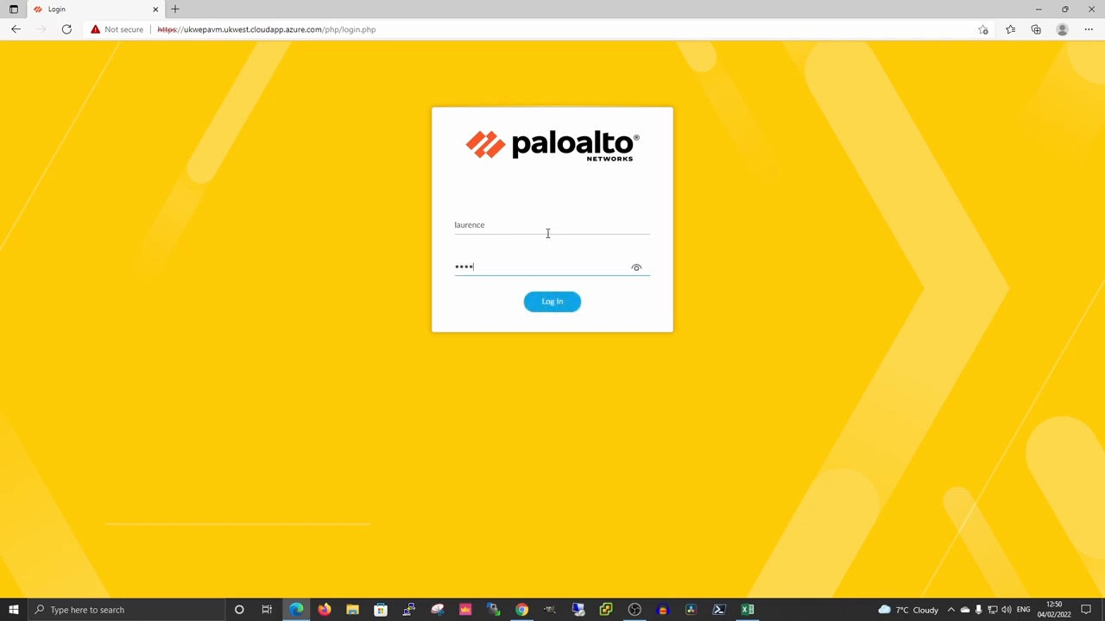
{"action": "type", "text": "*******"}
{"action": "key", "text": "Return"}
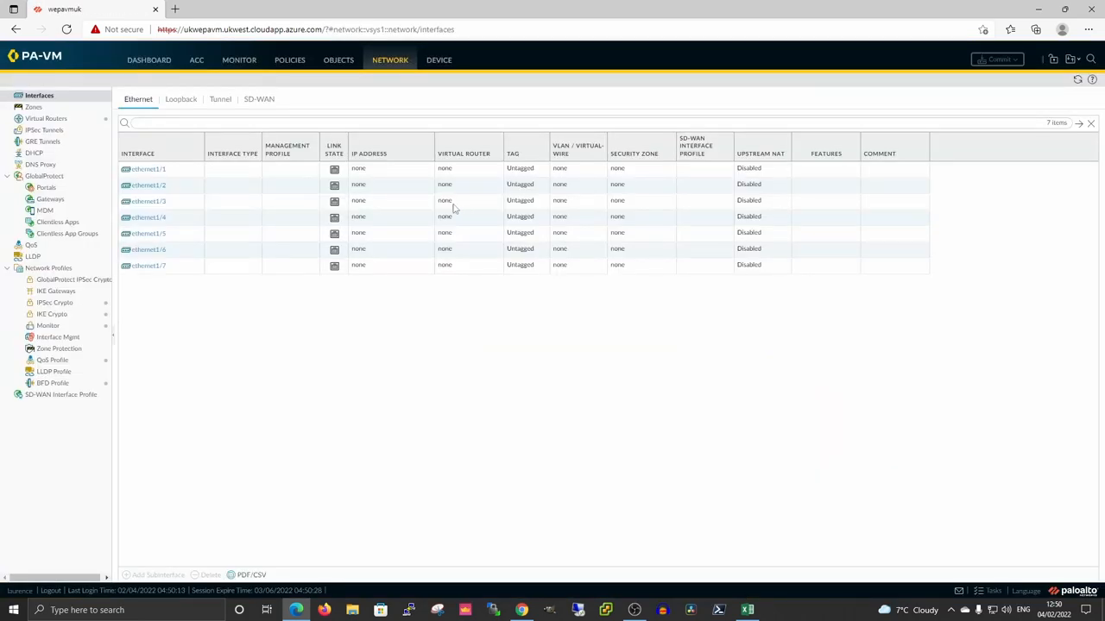
Make ethernet1/1 a Layer3 DHCP-client interface commented 'untrust' on the default virtual router.
{"action": "left_click", "coordinate": [146, 169]}
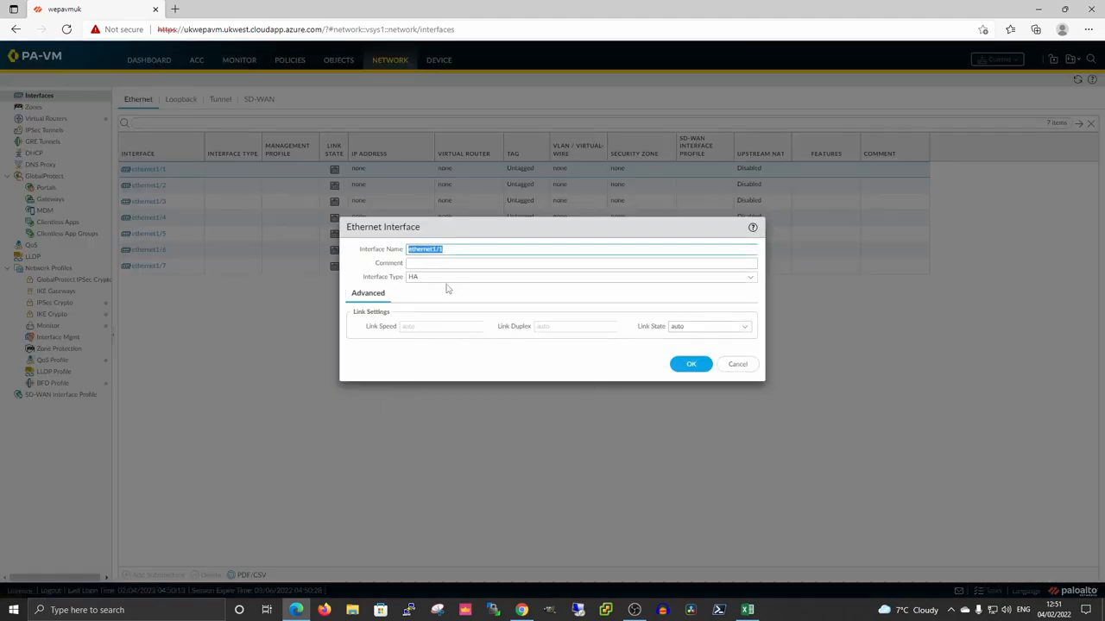
{"action": "left_click", "coordinate": [747, 281]}
{"action": "left_click", "coordinate": [432, 305]}
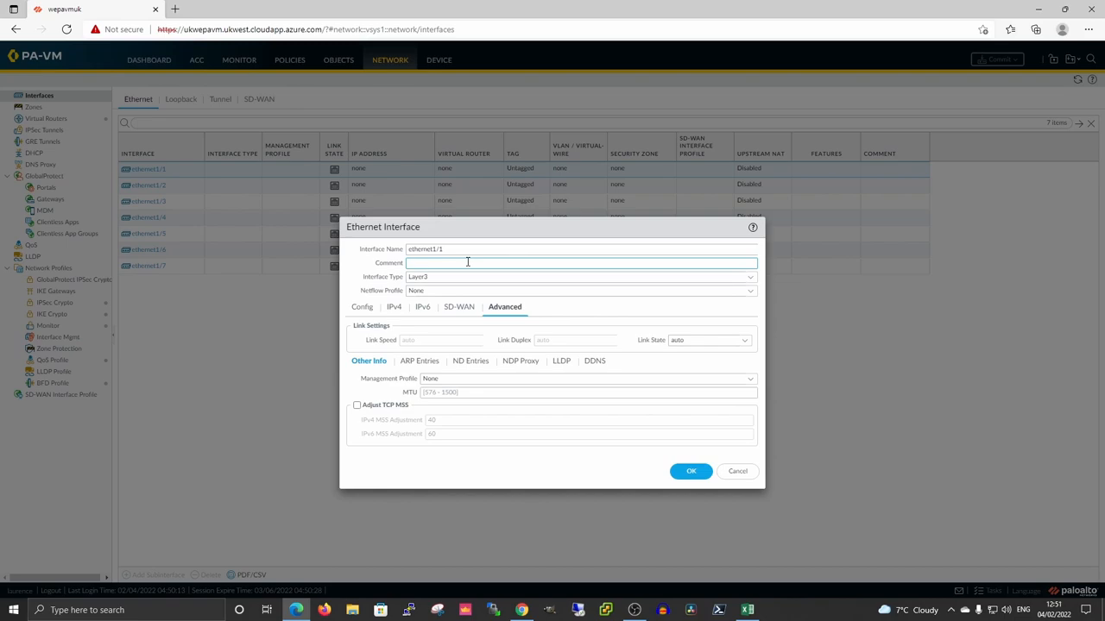
{"action": "type", "text": "untru"}
{"action": "type", "text": "us"}
{"action": "left_click", "coordinate": [394, 309]}
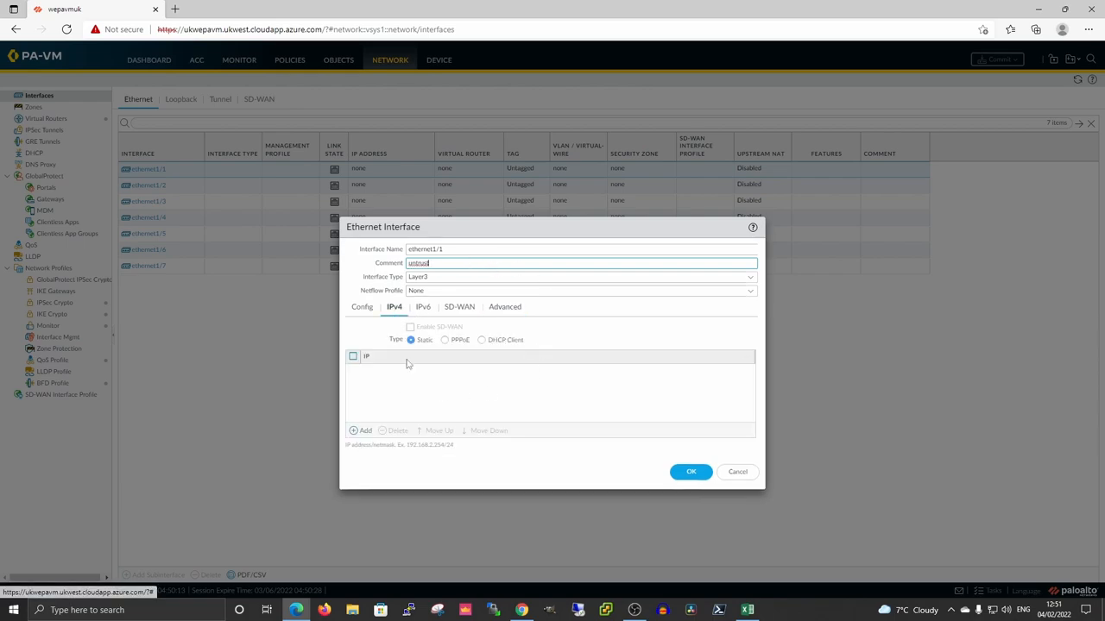
{"action": "left_click", "coordinate": [482, 340]}
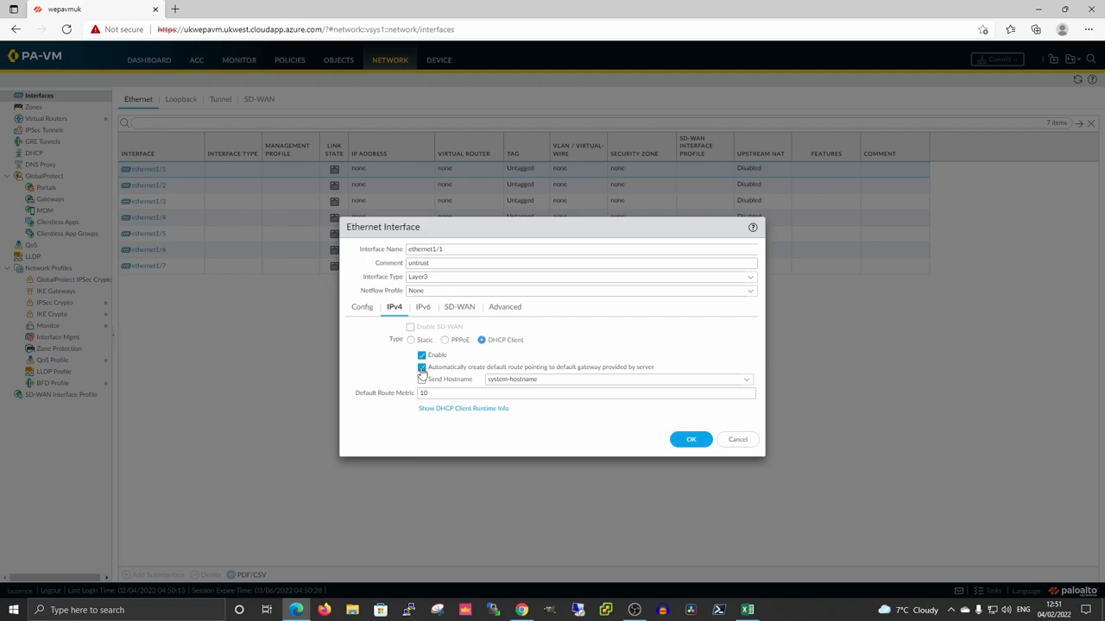
{"action": "left_click", "coordinate": [360, 309]}
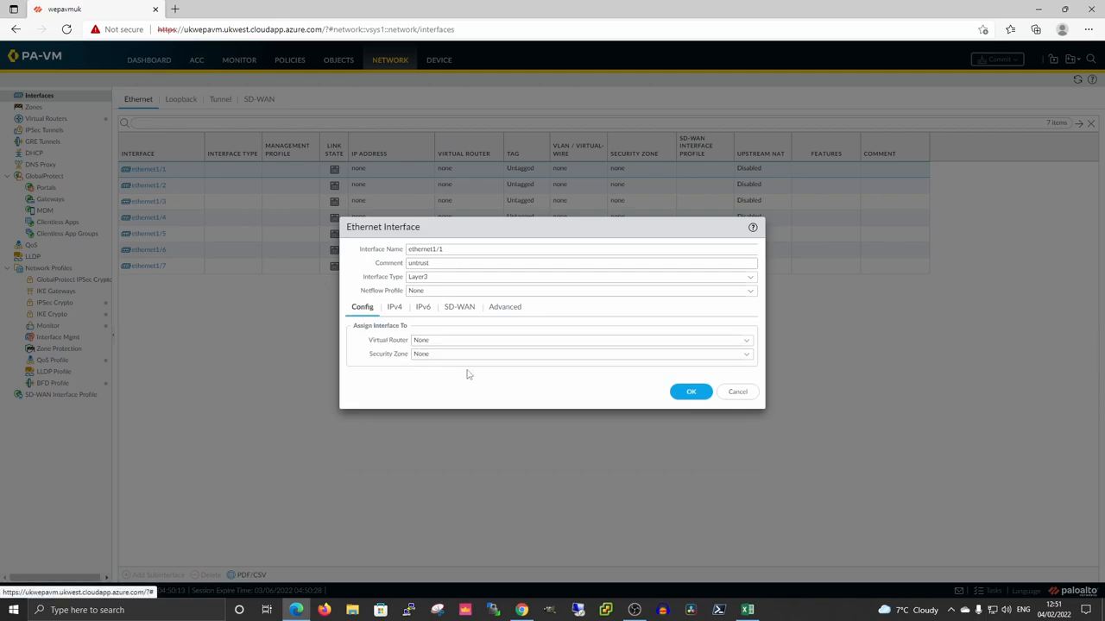
{"action": "left_click", "coordinate": [751, 346]}
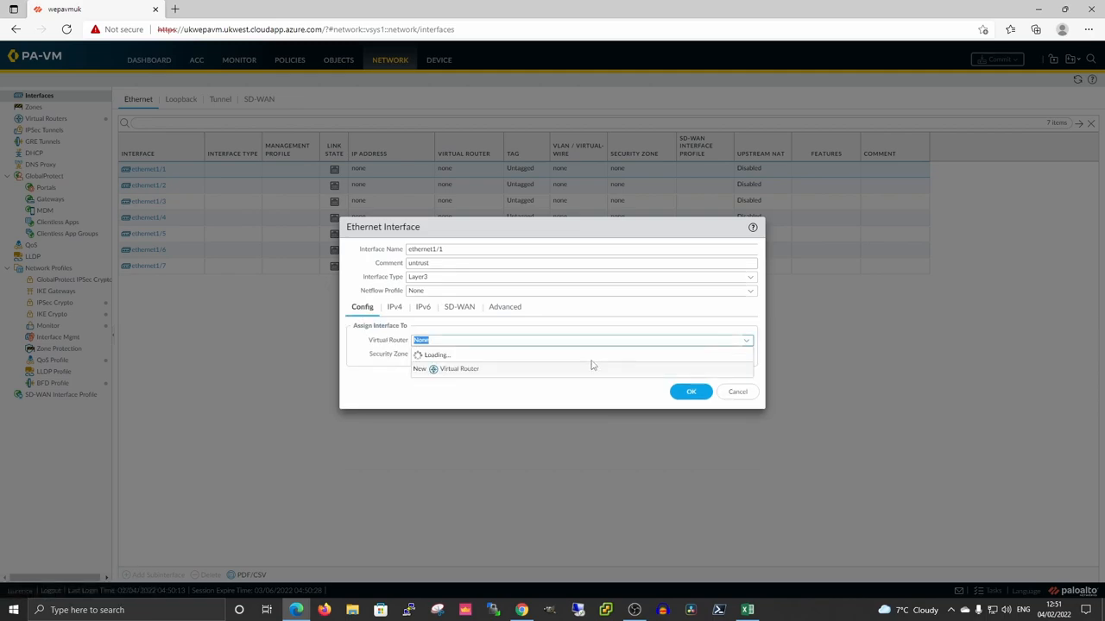
{"action": "left_click", "coordinate": [427, 363]}
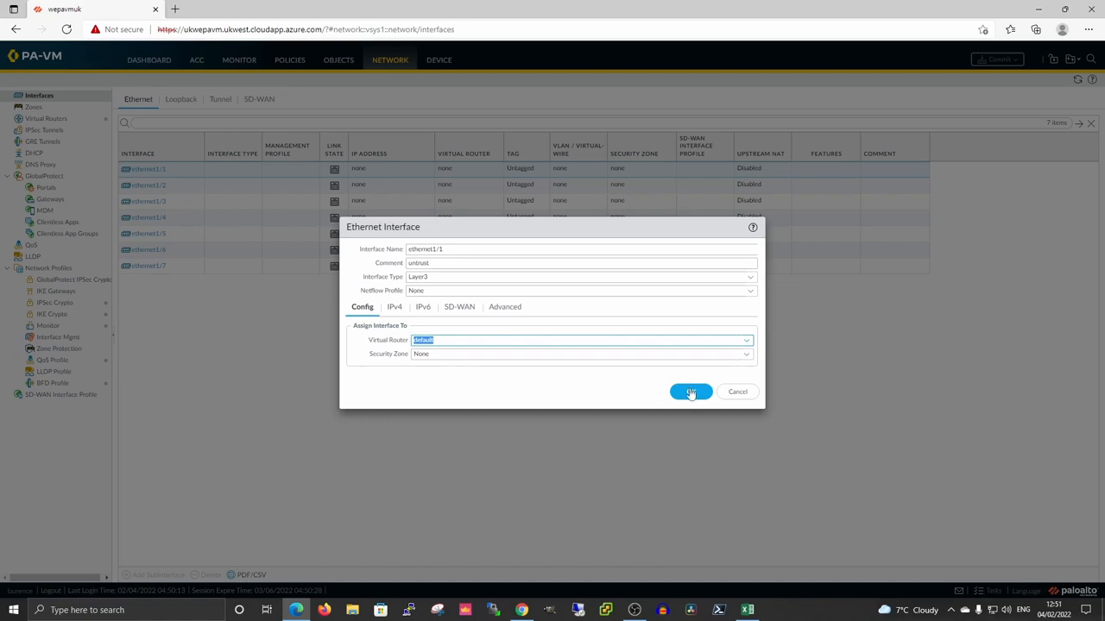
Assign ethernet1/1 to a new security zone 'Untrust' and save the interface.
{"action": "left_click", "coordinate": [746, 354]}
{"action": "left_click", "coordinate": [442, 387]}
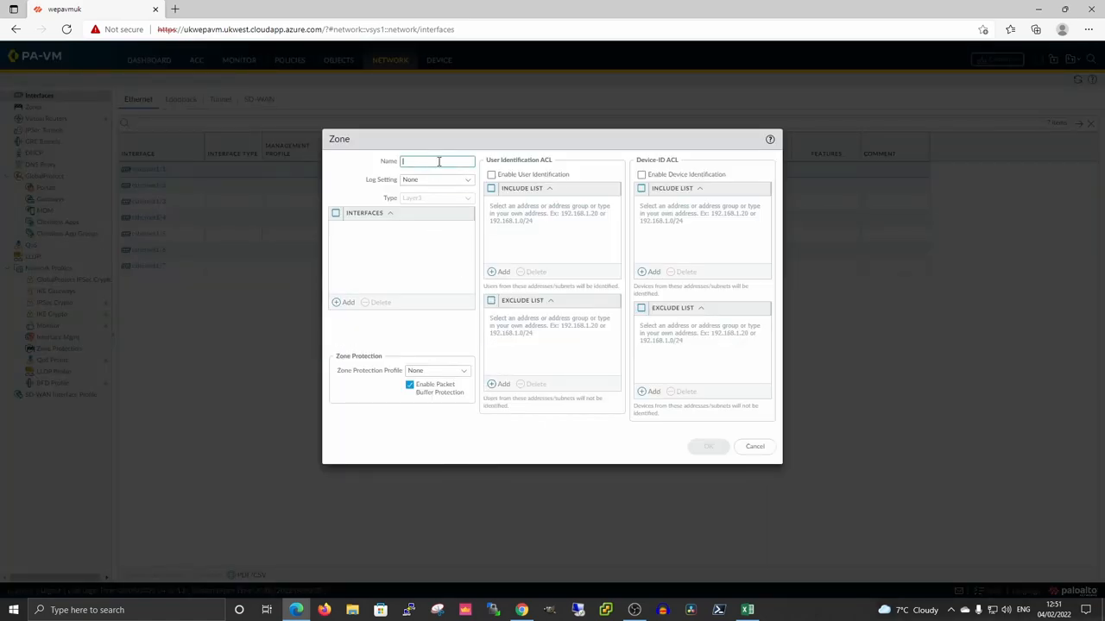
{"action": "type", "text": "Untrust"}
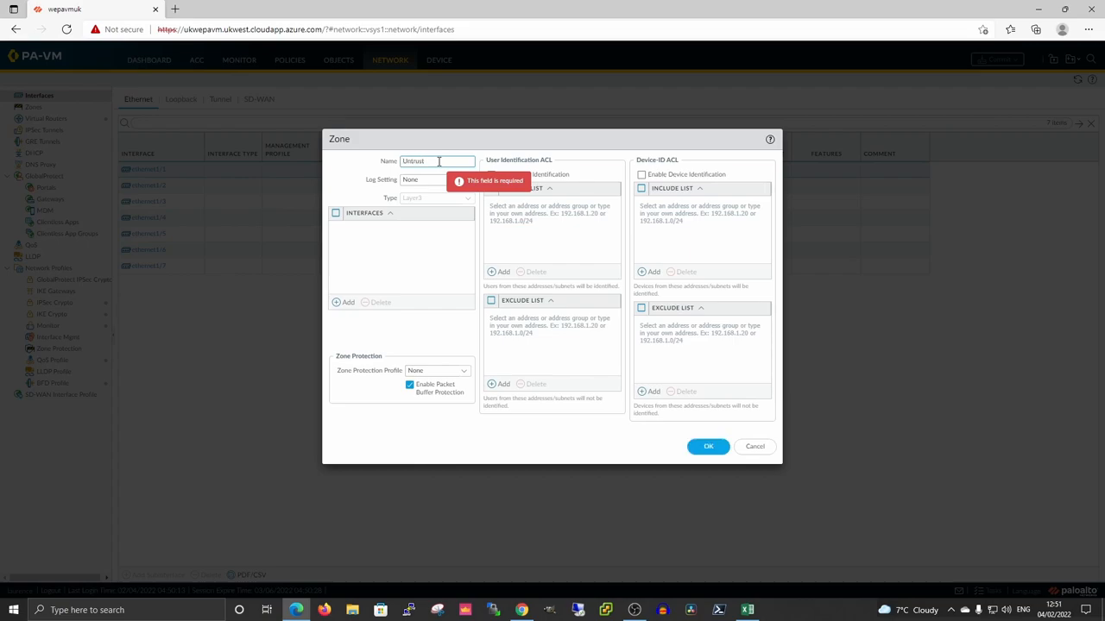
{"action": "left_click", "coordinate": [709, 446]}
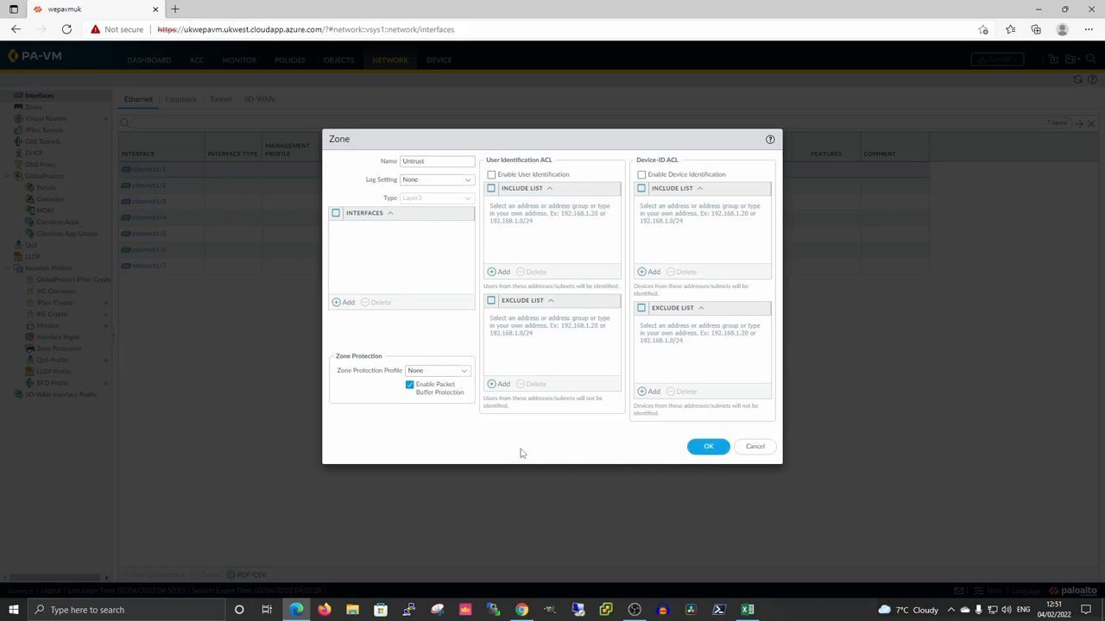
{"action": "left_click", "coordinate": [709, 447]}
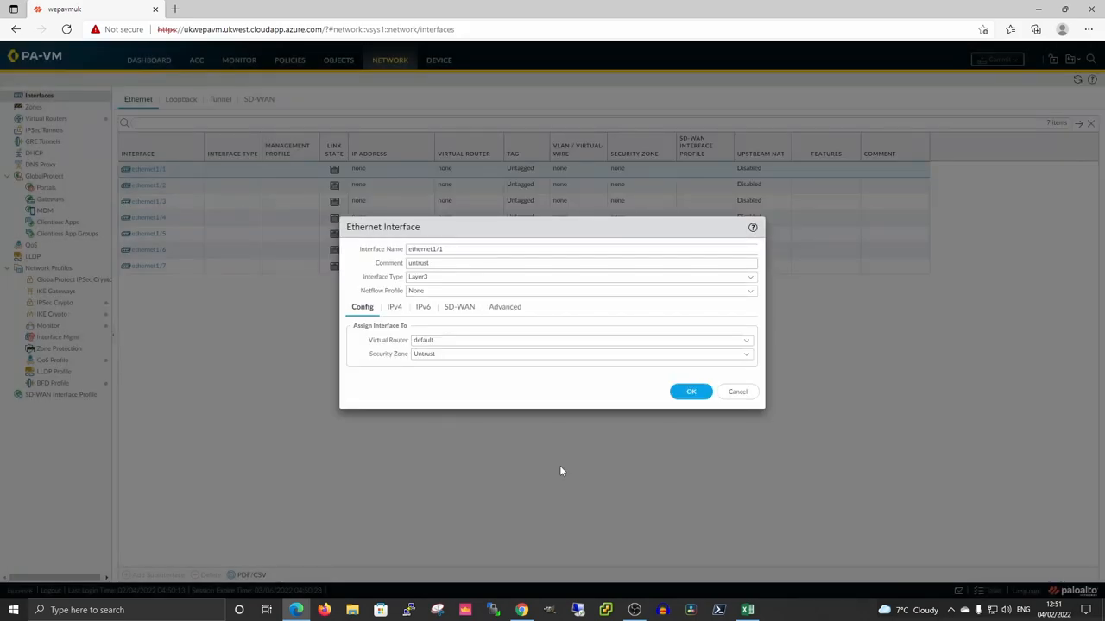
{"action": "left_click", "coordinate": [689, 396]}
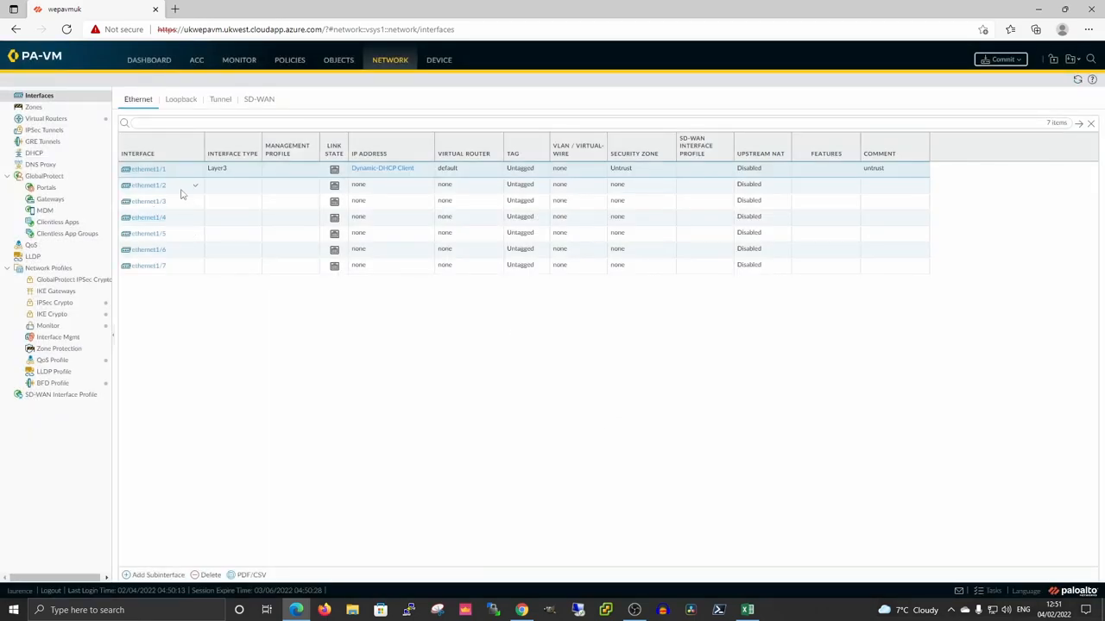
Make ethernet1/2 a Layer3 DHCP-client interface with comment 'Trust'.
{"action": "left_click", "coordinate": [150, 187]}
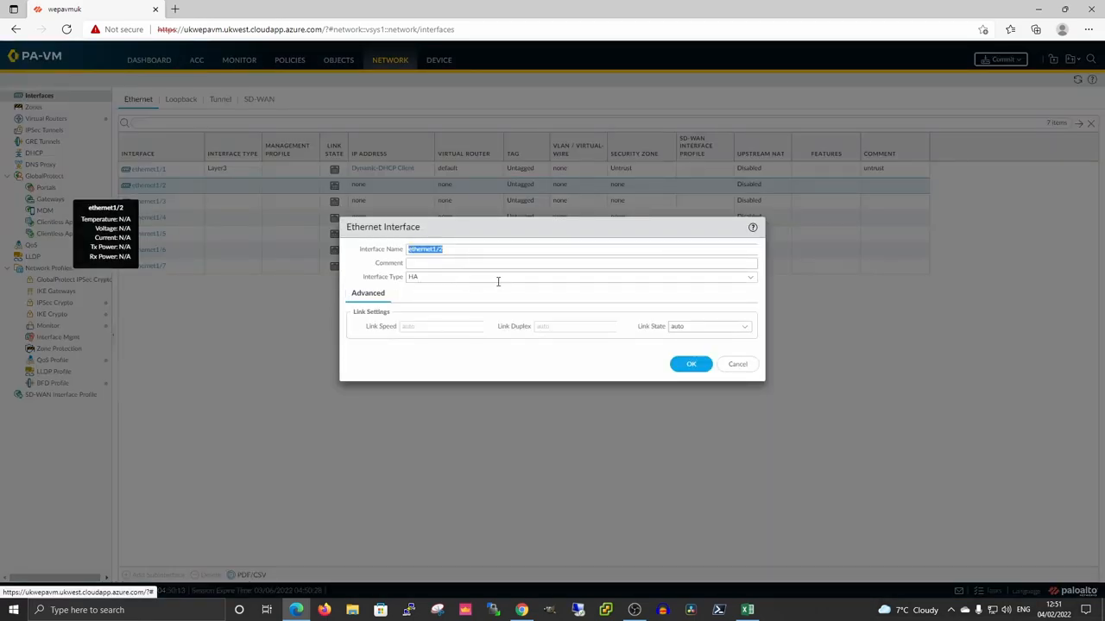
{"action": "left_click", "coordinate": [536, 278]}
{"action": "left_click", "coordinate": [749, 278]}
{"action": "left_click", "coordinate": [439, 305]}
{"action": "left_click", "coordinate": [462, 261]}
{"action": "type", "text": "Trus"}
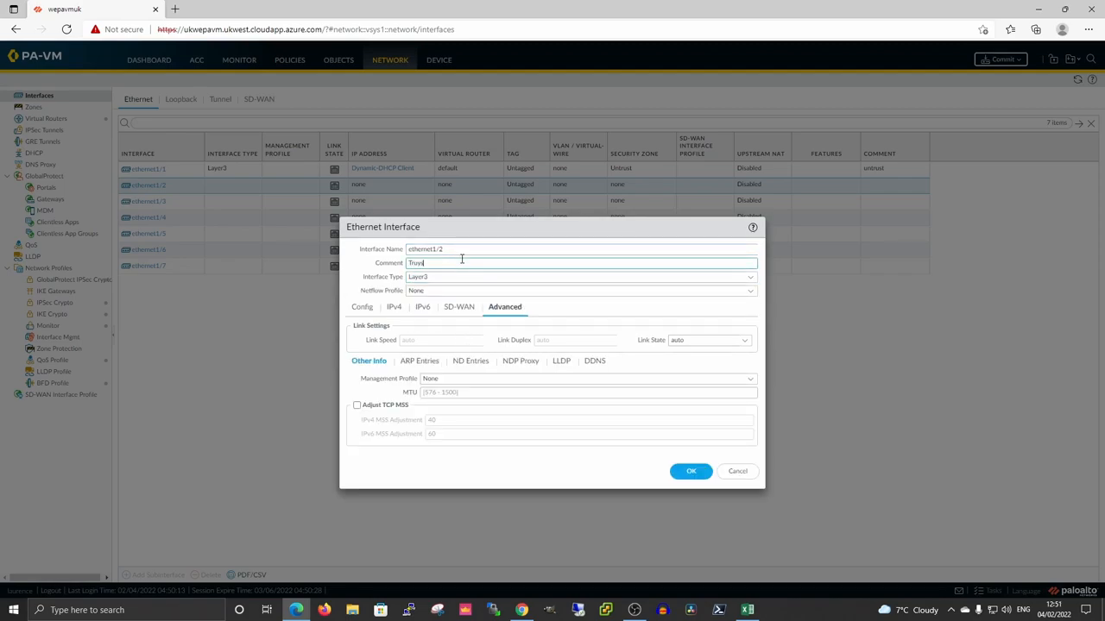
{"action": "key", "text": "BackSpace"}
{"action": "type", "text": "s"}
{"action": "left_click", "coordinate": [393, 307]}
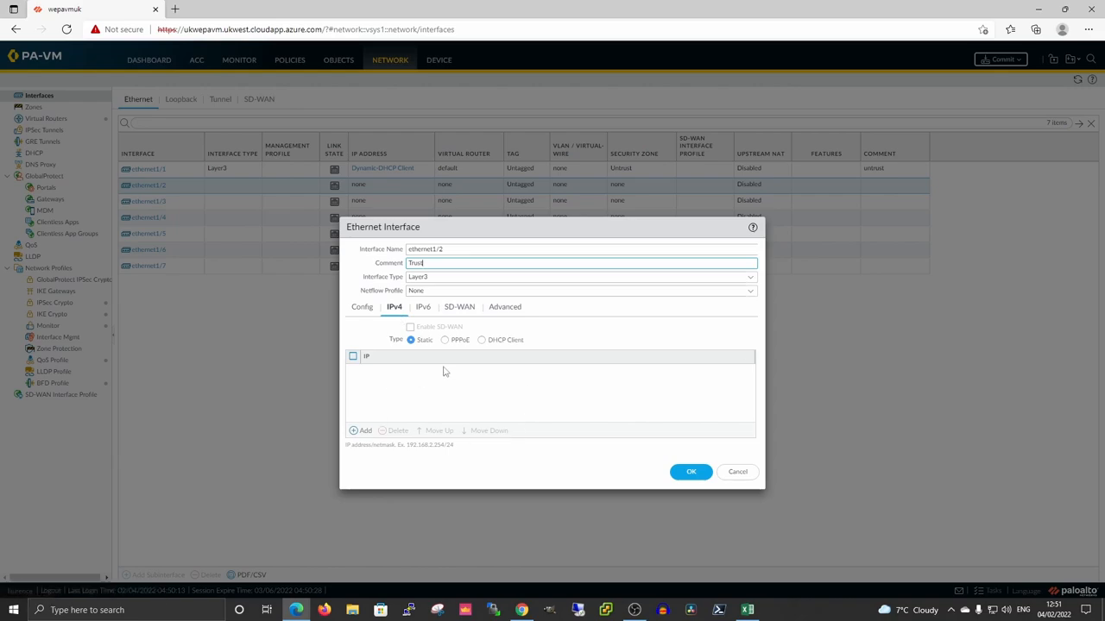
{"action": "left_click", "coordinate": [482, 340]}
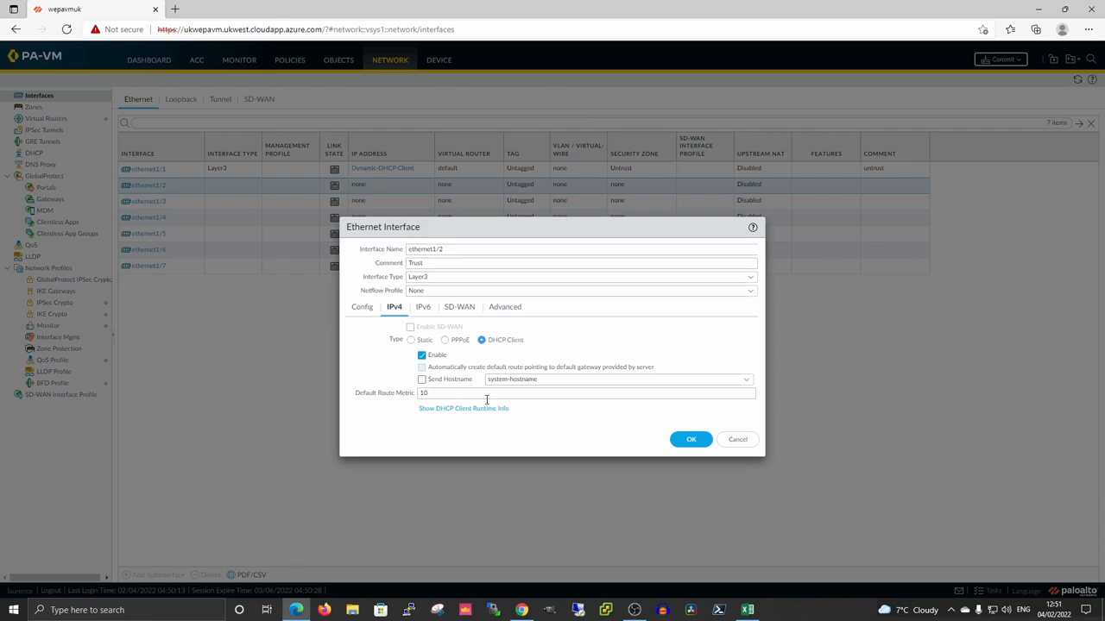
Put ethernet1/2 on the default virtual router in a new 'Trust' zone and save it.
{"action": "left_click", "coordinate": [362, 308]}
{"action": "left_click", "coordinate": [745, 342]}
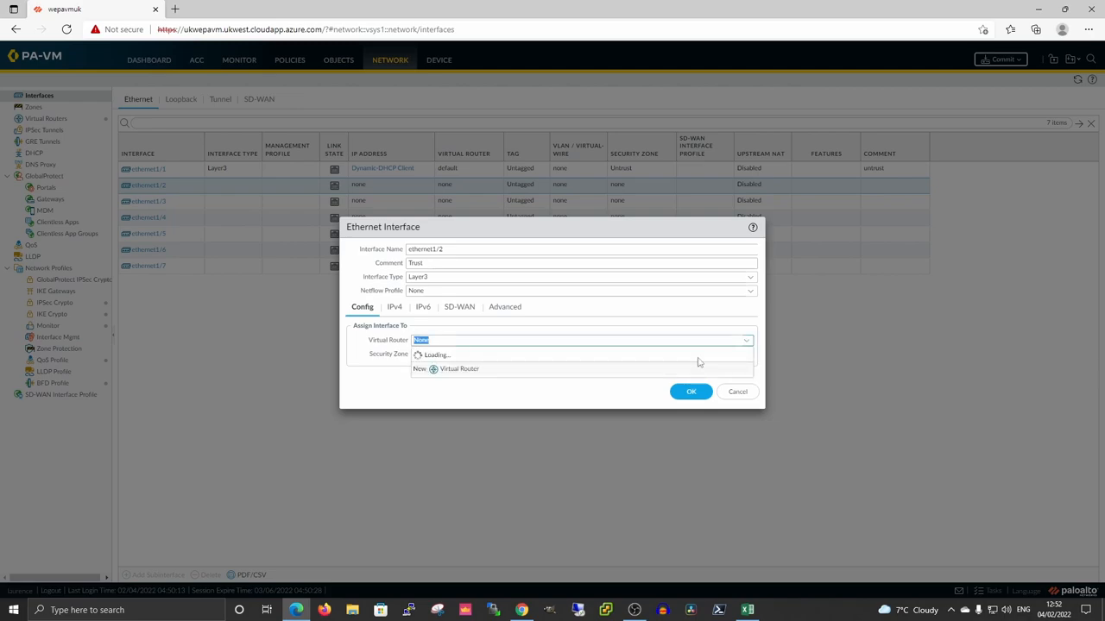
{"action": "left_click", "coordinate": [442, 369]}
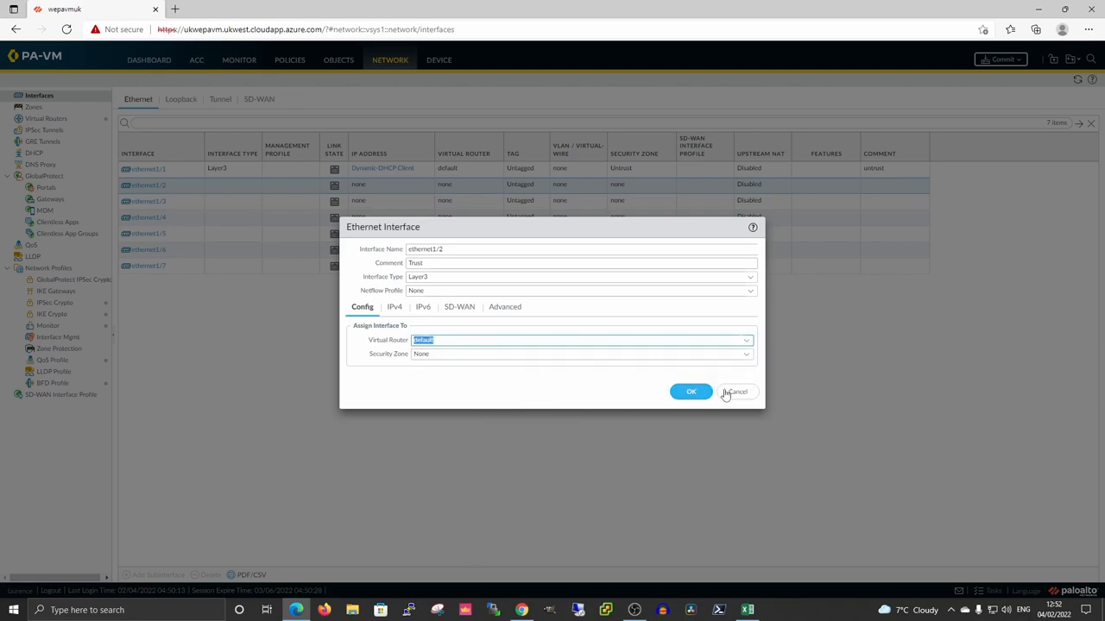
{"action": "left_click", "coordinate": [747, 354]}
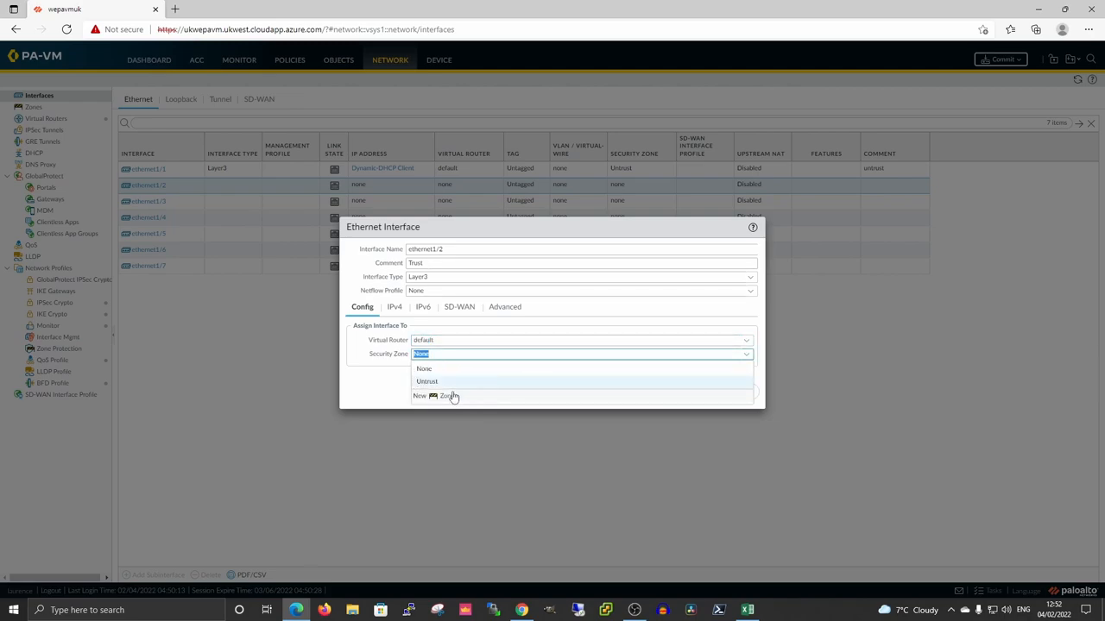
{"action": "left_click", "coordinate": [455, 396]}
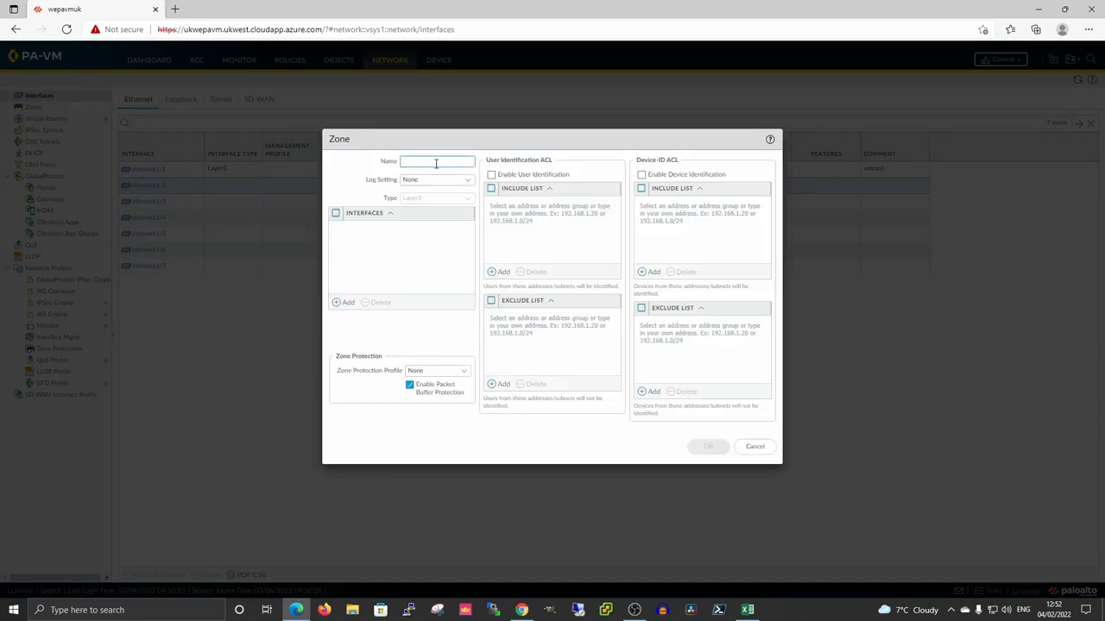
{"action": "left_click", "coordinate": [435, 162]}
{"action": "type", "text": "Trust"}
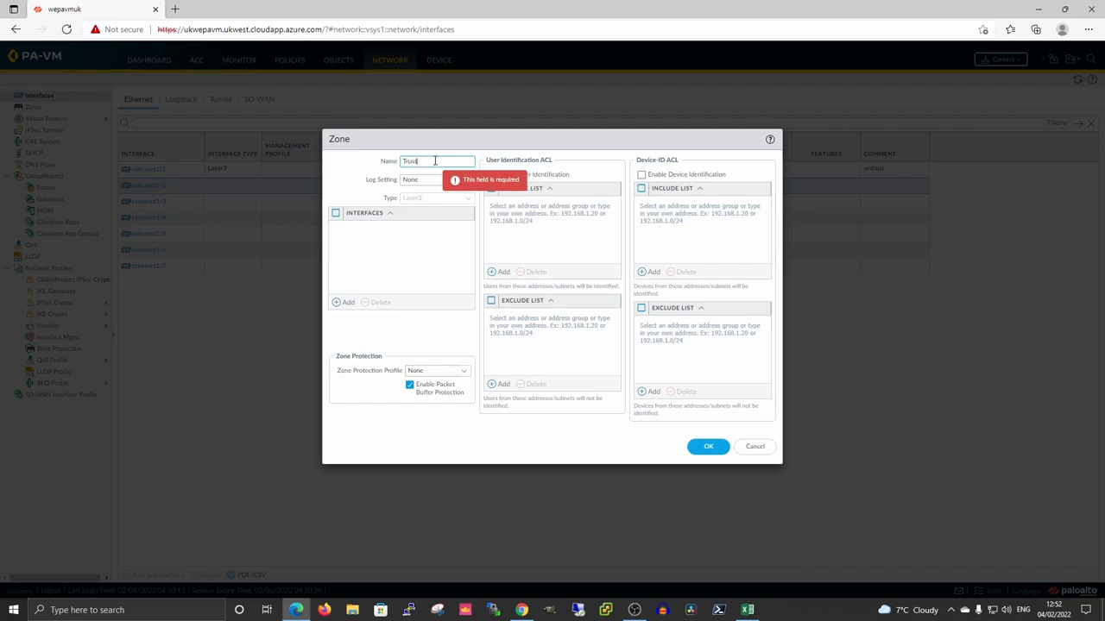
{"action": "left_click", "coordinate": [708, 447]}
{"action": "left_click", "coordinate": [697, 392]}
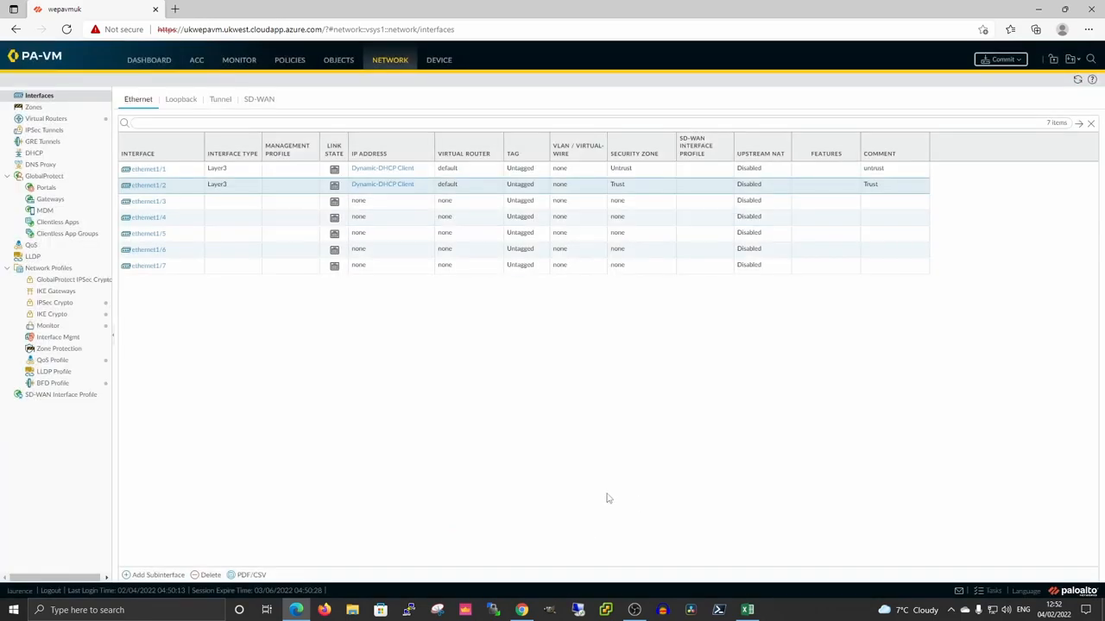
Start committing the interface changes in PAN-OS, then bring up the Azure portal window.
{"action": "left_click", "coordinate": [1006, 60]}
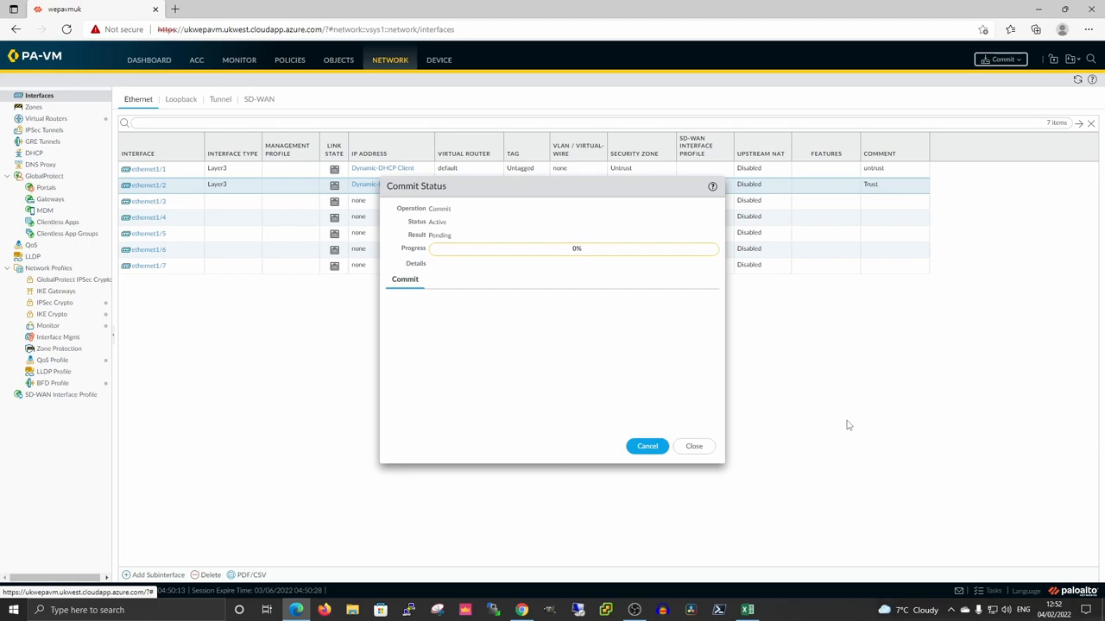
{"action": "left_click", "coordinate": [522, 609]}
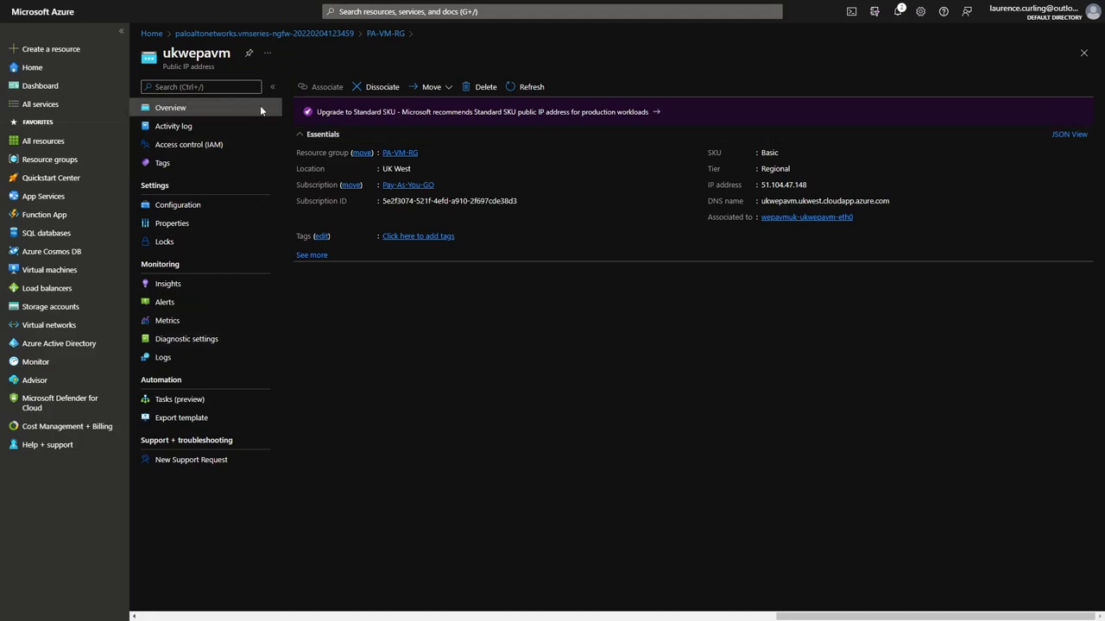
In PA-VM-RG, look at the eth0 interface, then open the wepavmuk-ukwepavm-eth1 interface.
{"action": "left_click", "coordinate": [385, 33]}
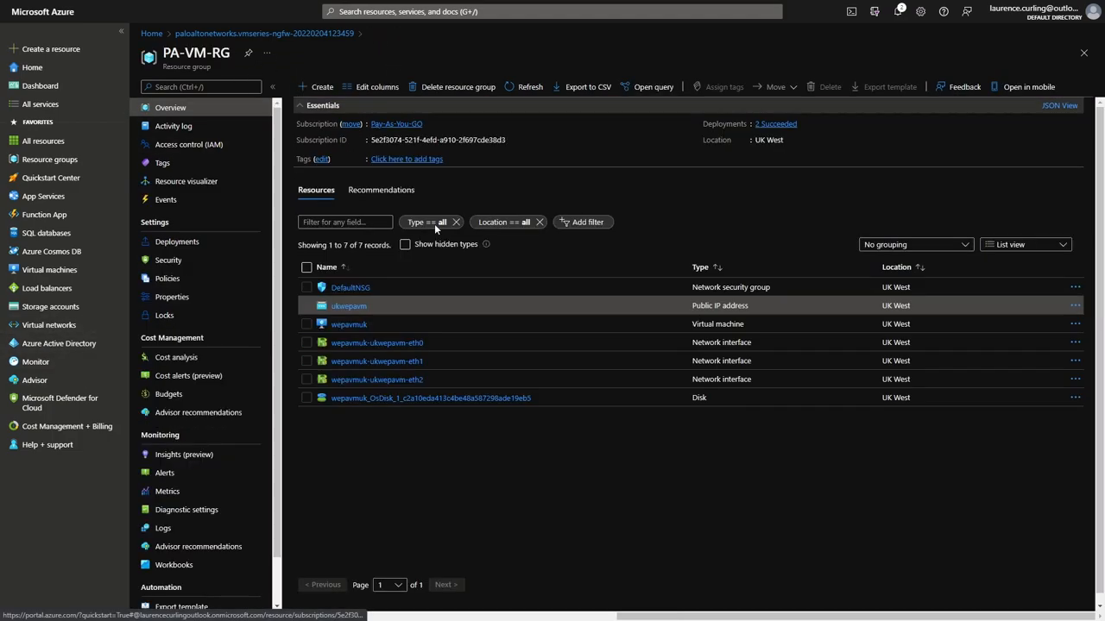
{"action": "left_click", "coordinate": [381, 344]}
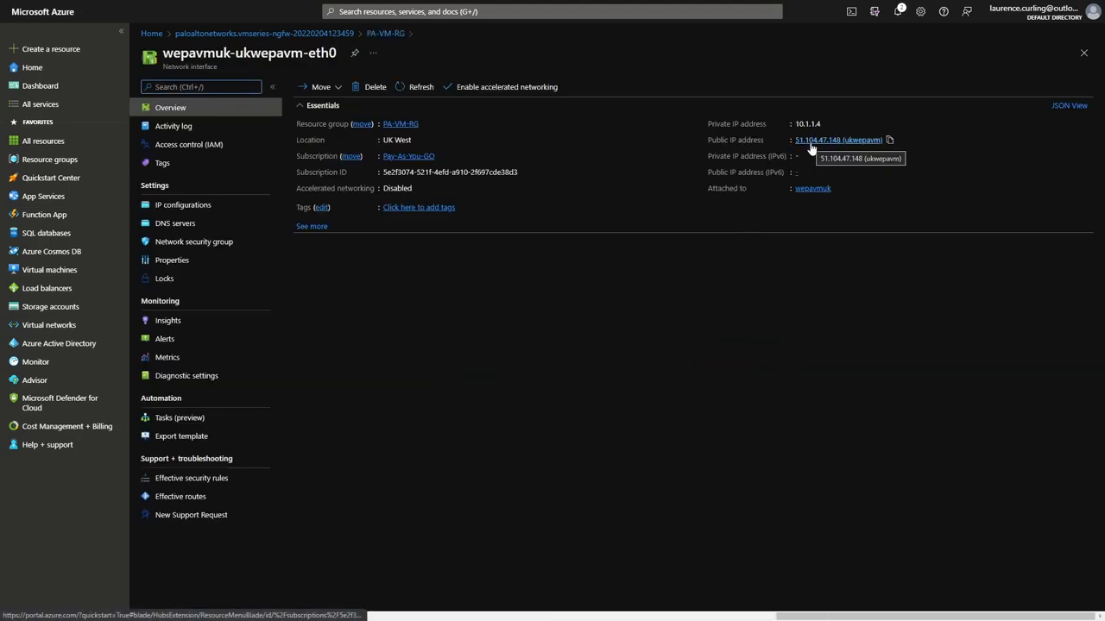
{"action": "left_click", "coordinate": [382, 34]}
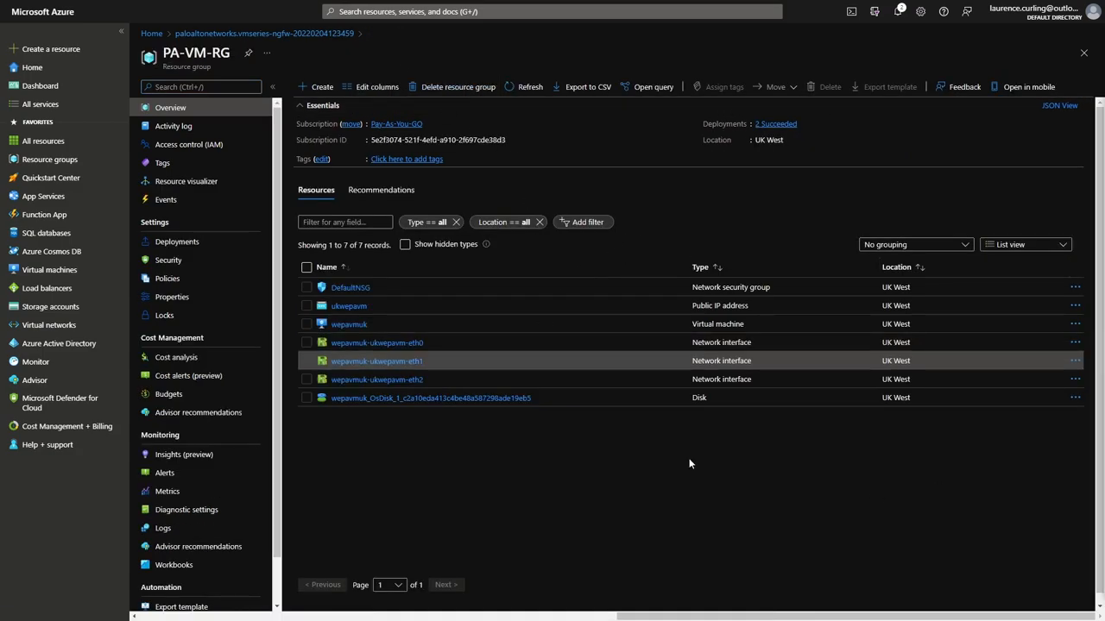
{"action": "left_click", "coordinate": [385, 361]}
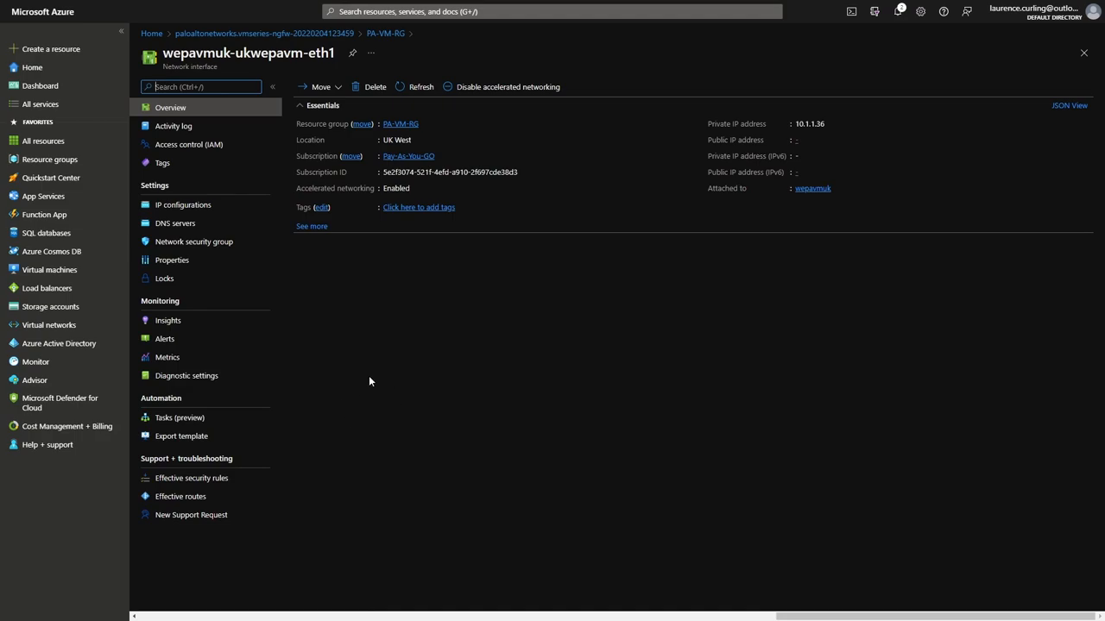
Under eth1's IP configurations, set ipconfig-untrust's public IP address to Associate.
{"action": "left_click", "coordinate": [274, 205]}
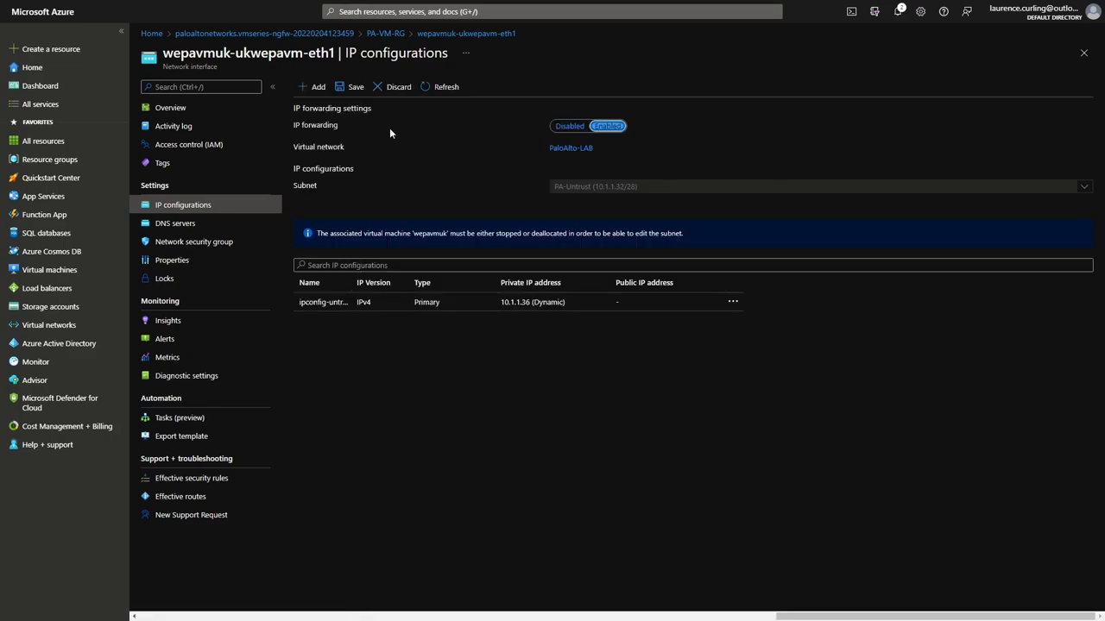
{"action": "left_click", "coordinate": [732, 303]}
{"action": "left_click", "coordinate": [597, 365]}
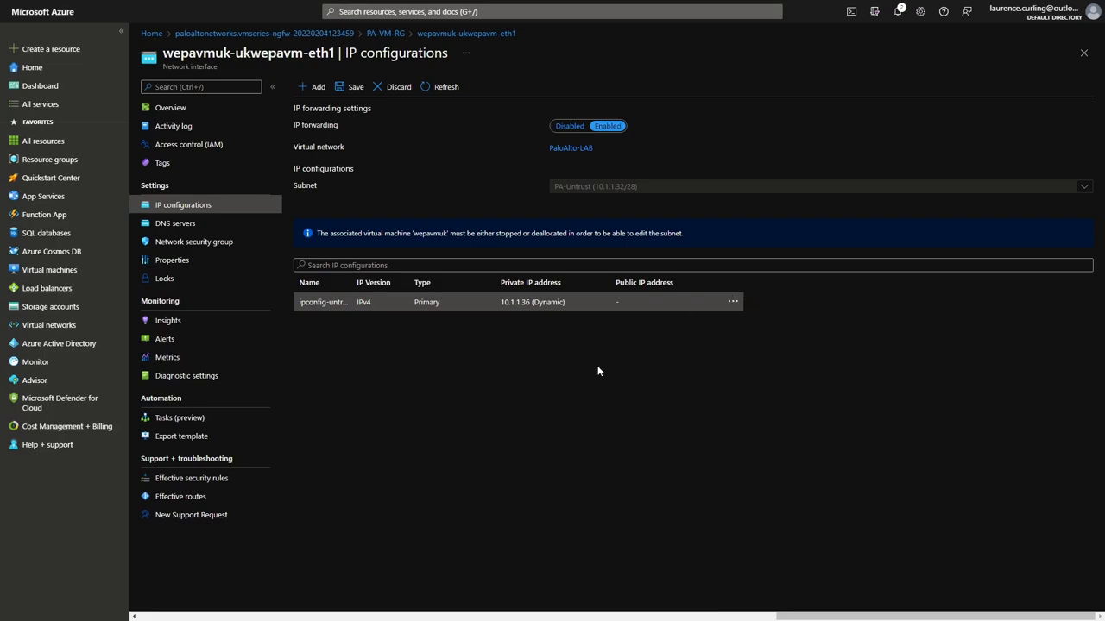
{"action": "left_click", "coordinate": [344, 304]}
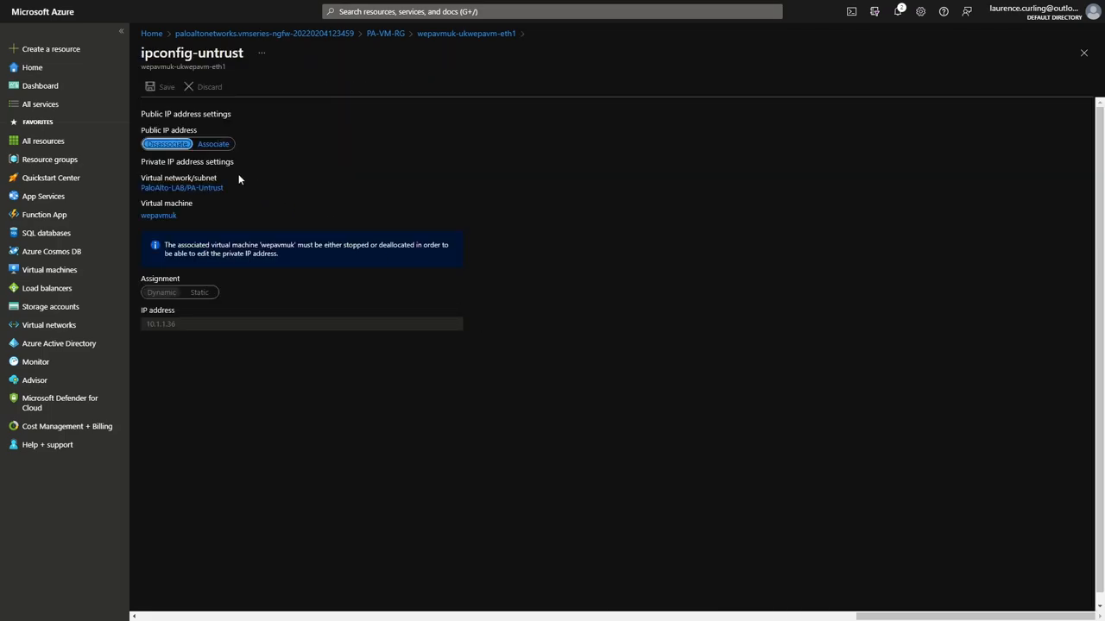
{"action": "left_click", "coordinate": [214, 144]}
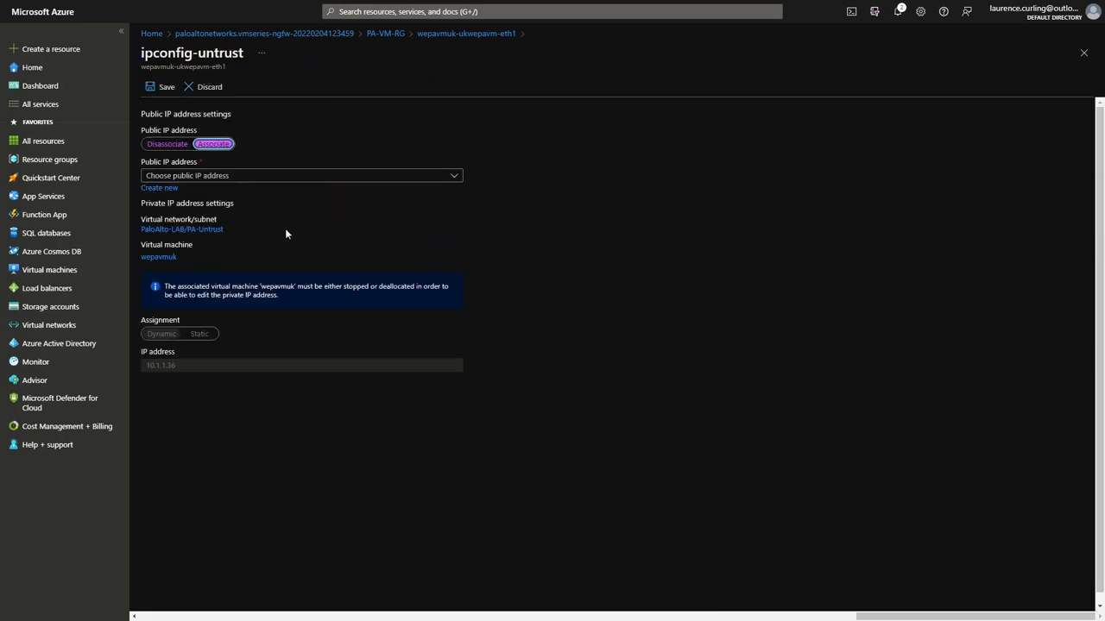
Create new public IP eth1-1Public for ipconfig-untrust, save it, and return to PA-VM-RG.
{"action": "left_click", "coordinate": [457, 180]}
{"action": "left_click", "coordinate": [456, 179]}
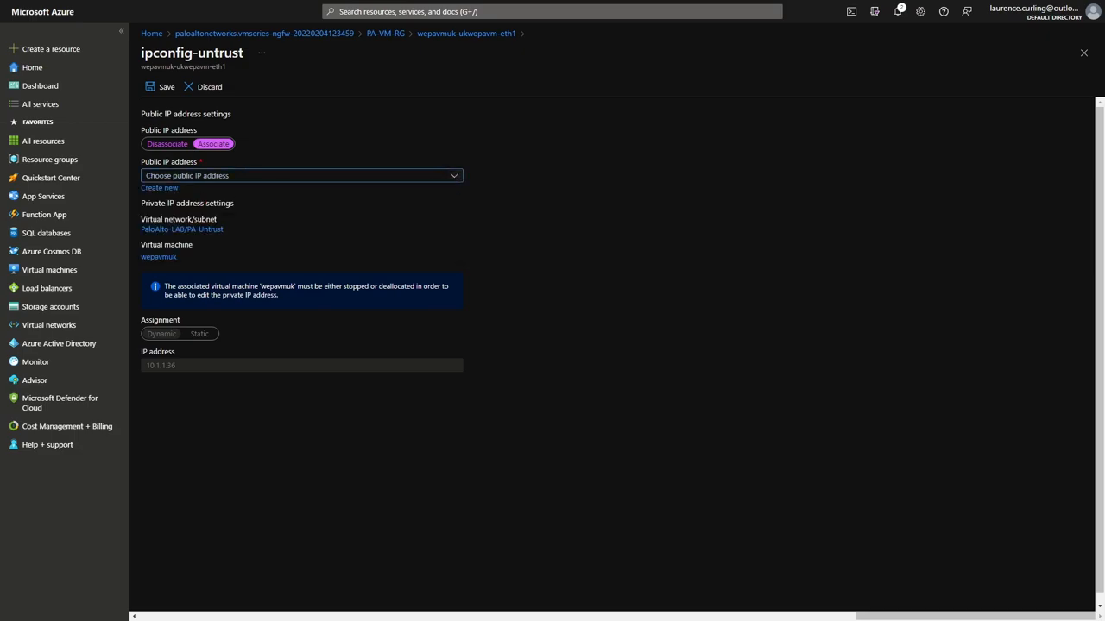
{"action": "left_click", "coordinate": [164, 188]}
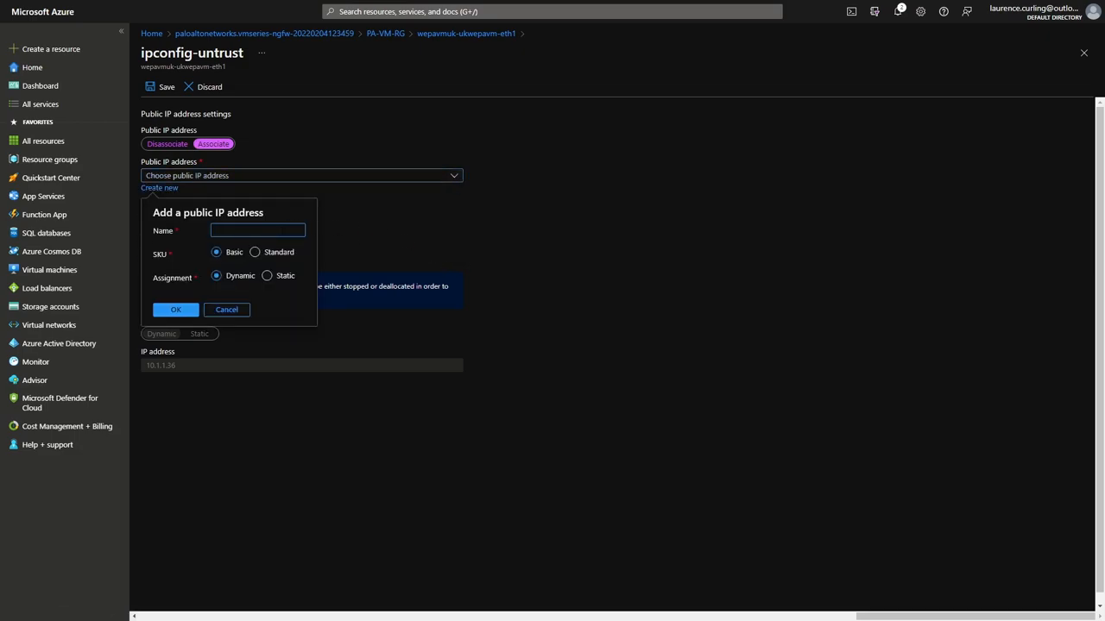
{"action": "type", "text": "eth1-1Public"}
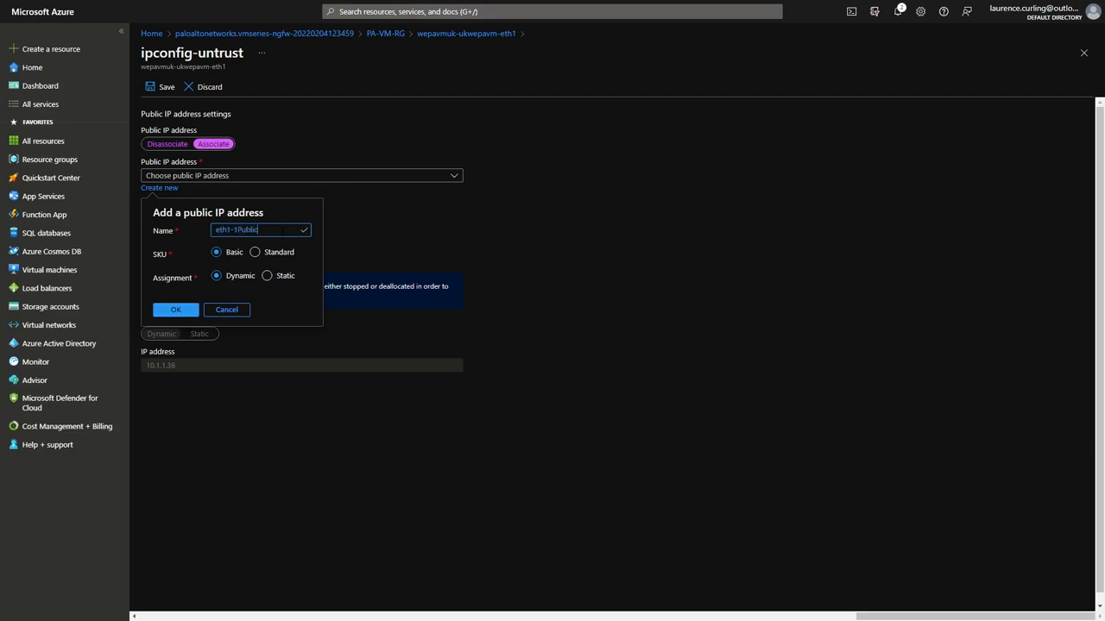
{"action": "left_click", "coordinate": [177, 311]}
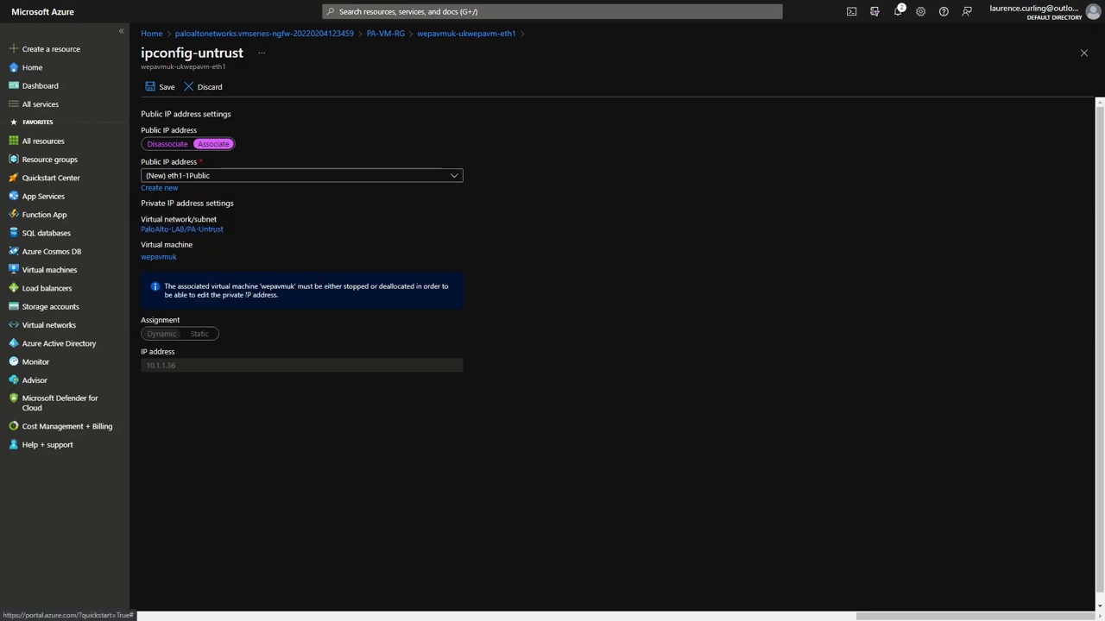
{"action": "left_click", "coordinate": [165, 97]}
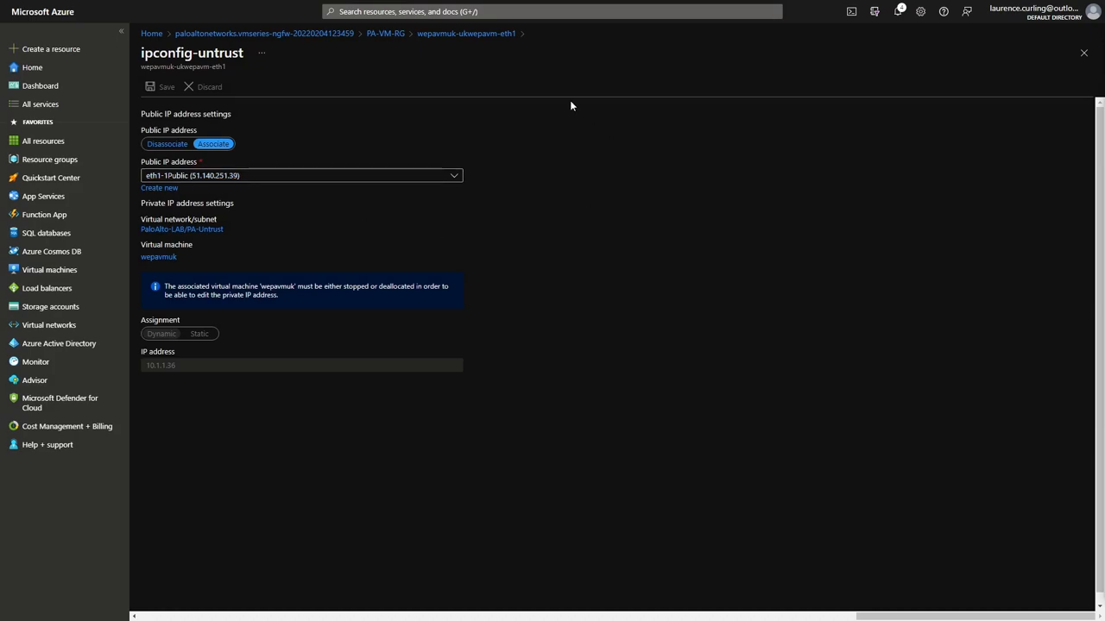
{"action": "left_click", "coordinate": [384, 36]}
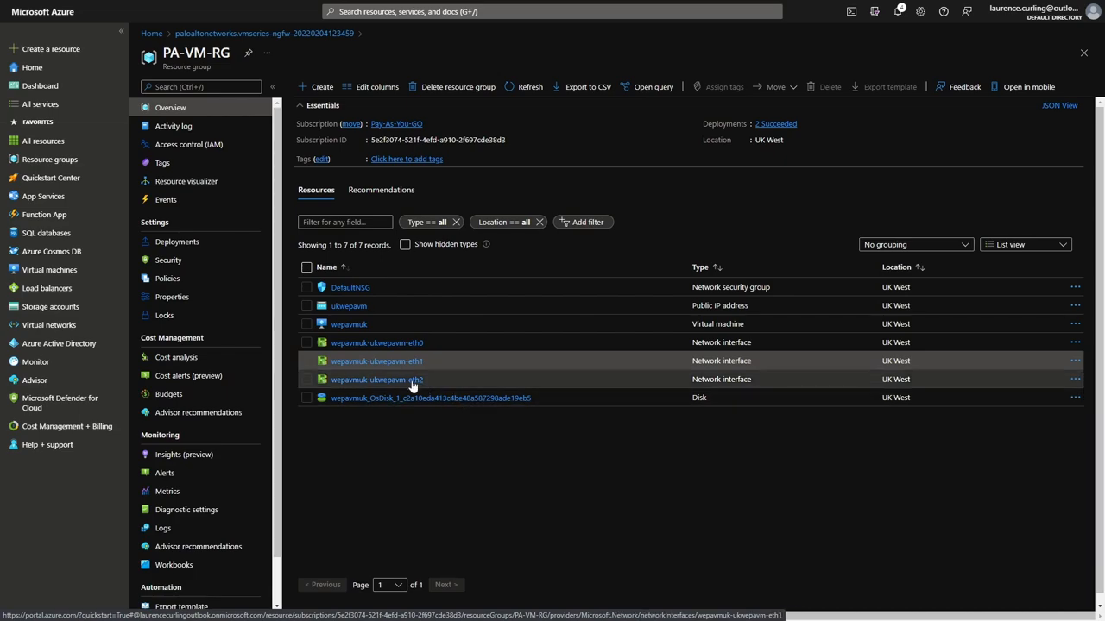
Open the wepavmuk-ukwepavm-eth2 interface and copy its private IP 10.1.1.20.
{"action": "left_click_drag", "start_coordinate": [394, 380], "coordinate": [563, 460]}
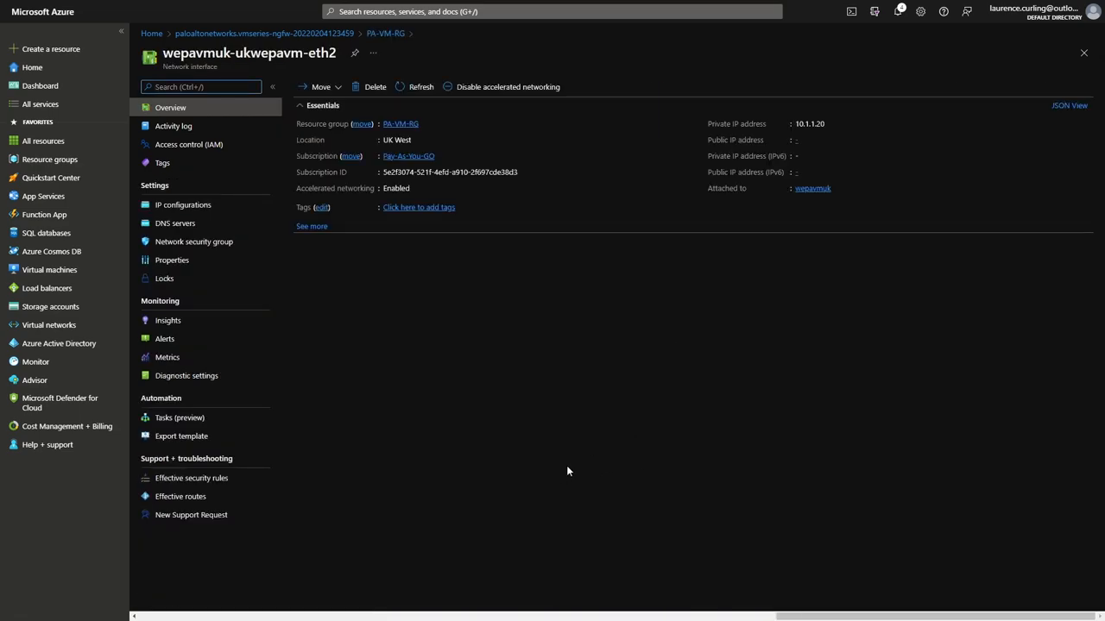
{"action": "left_click", "coordinate": [831, 124]}
From Route tables, create HOST-POOL-Internet with resource group PA-VM-RG and region UK West.
{"action": "left_click", "coordinate": [153, 35]}
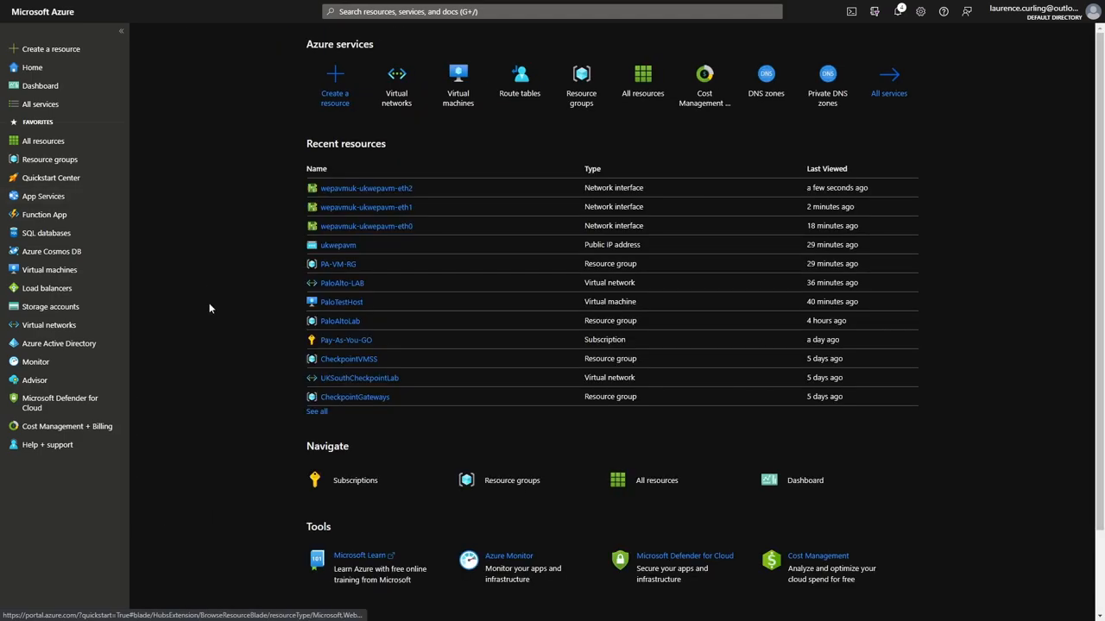
{"action": "left_click", "coordinate": [529, 83]}
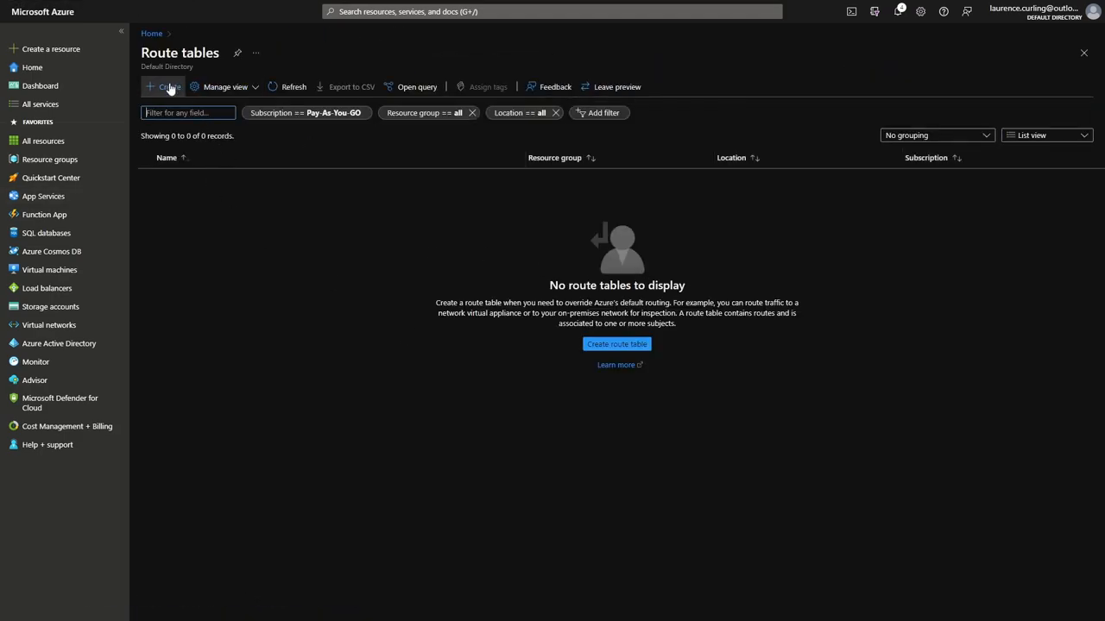
{"action": "left_click", "coordinate": [616, 344]}
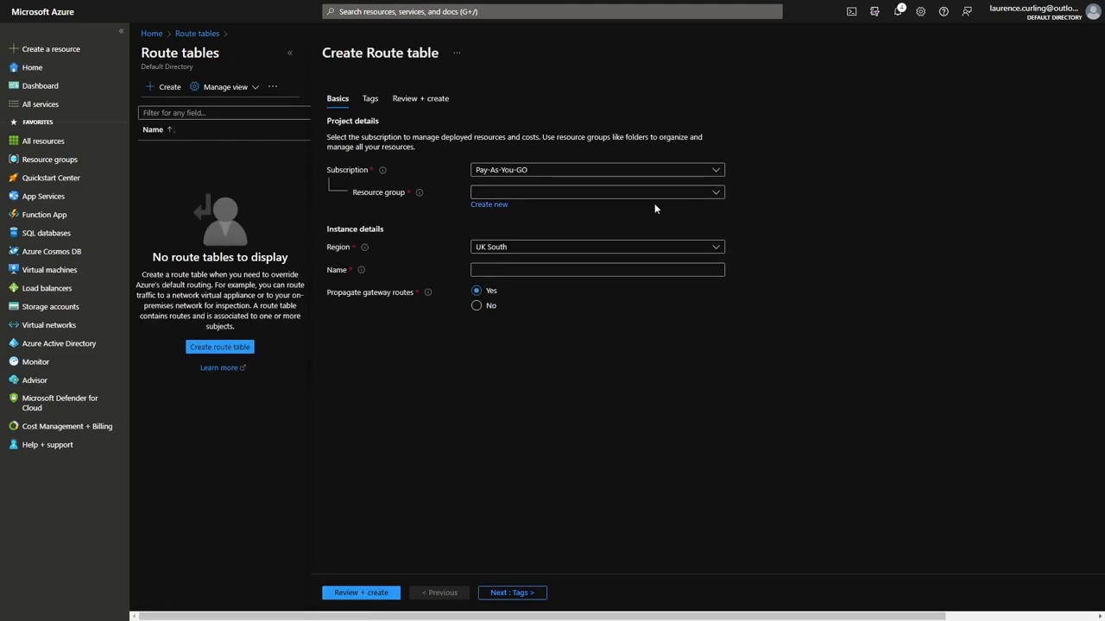
{"action": "left_click", "coordinate": [715, 193]}
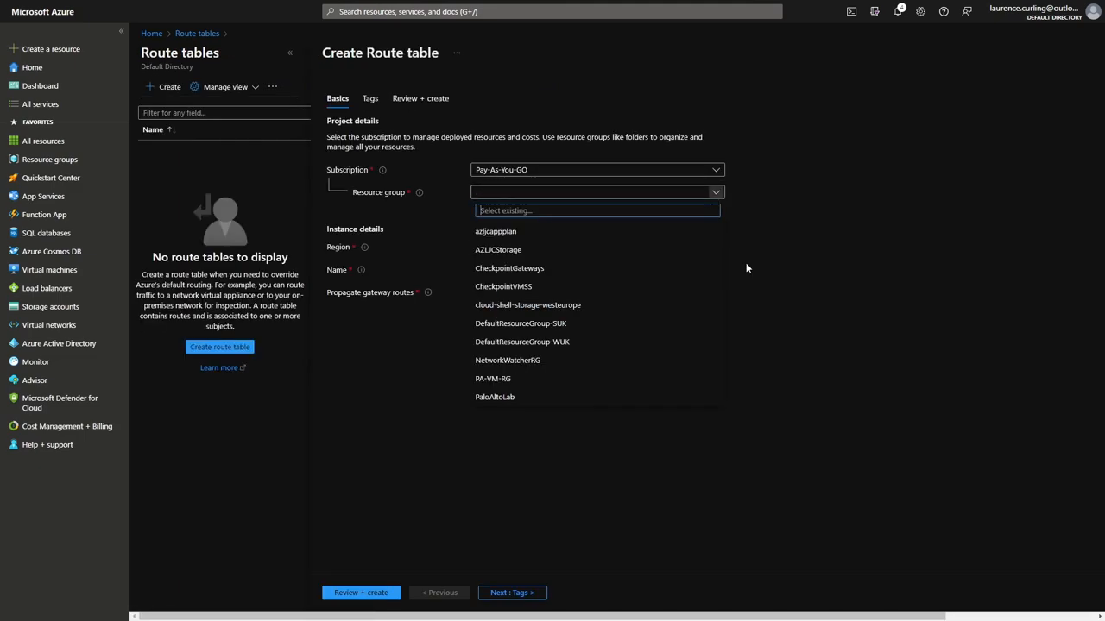
{"action": "left_click", "coordinate": [518, 379]}
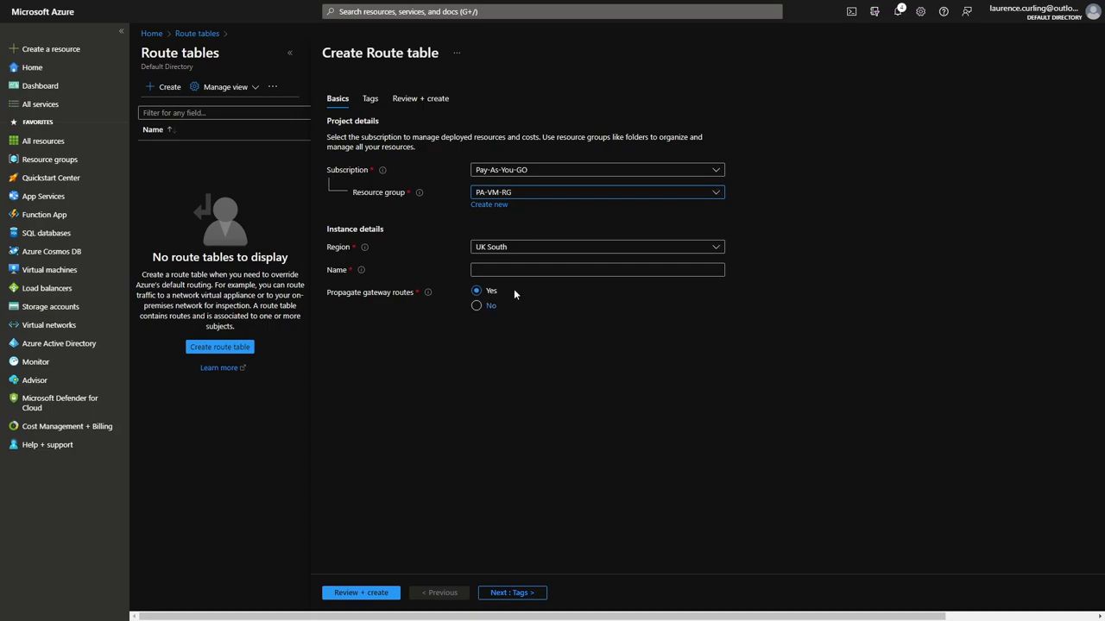
{"action": "left_click", "coordinate": [717, 248]}
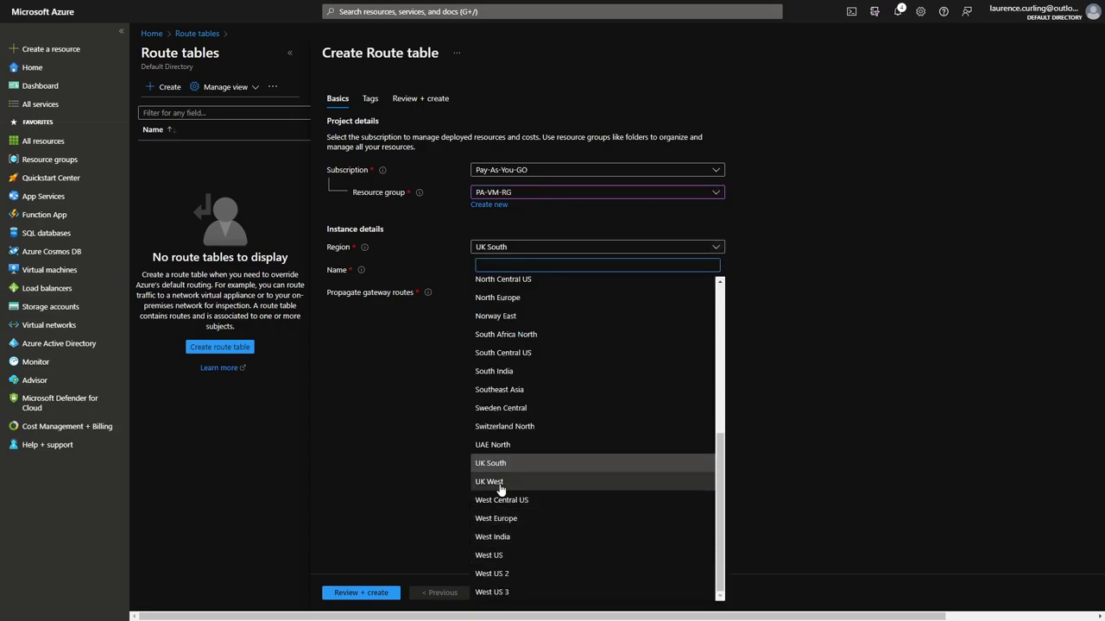
{"action": "left_click", "coordinate": [581, 492]}
{"action": "left_click", "coordinate": [648, 269]}
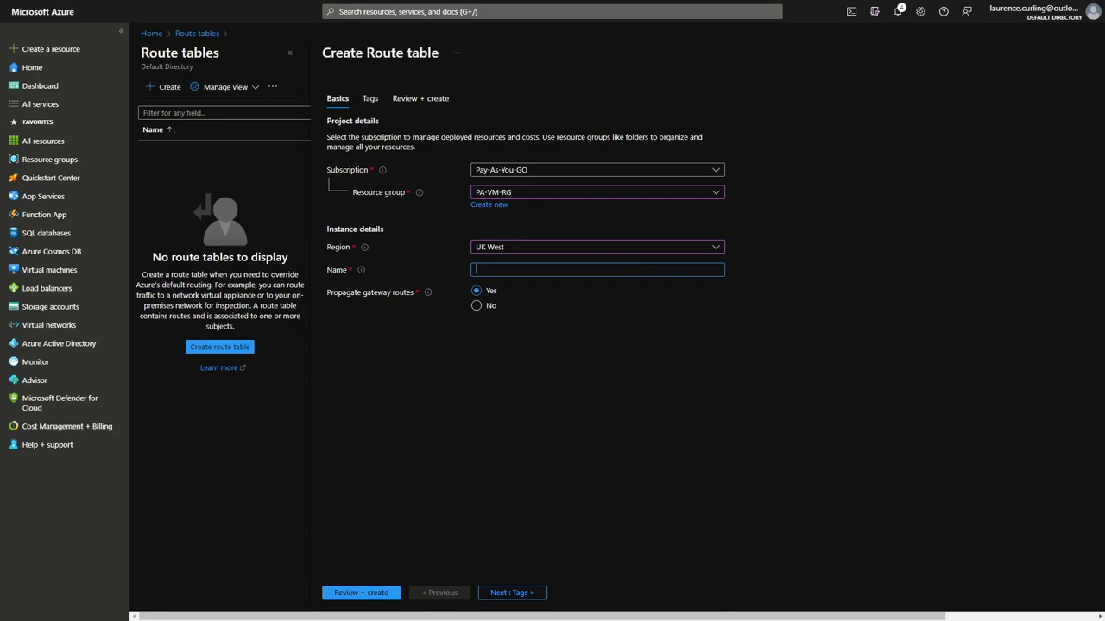
{"action": "type", "text": "HOST-POOL-Internet"}
{"action": "left_click", "coordinate": [382, 593]}
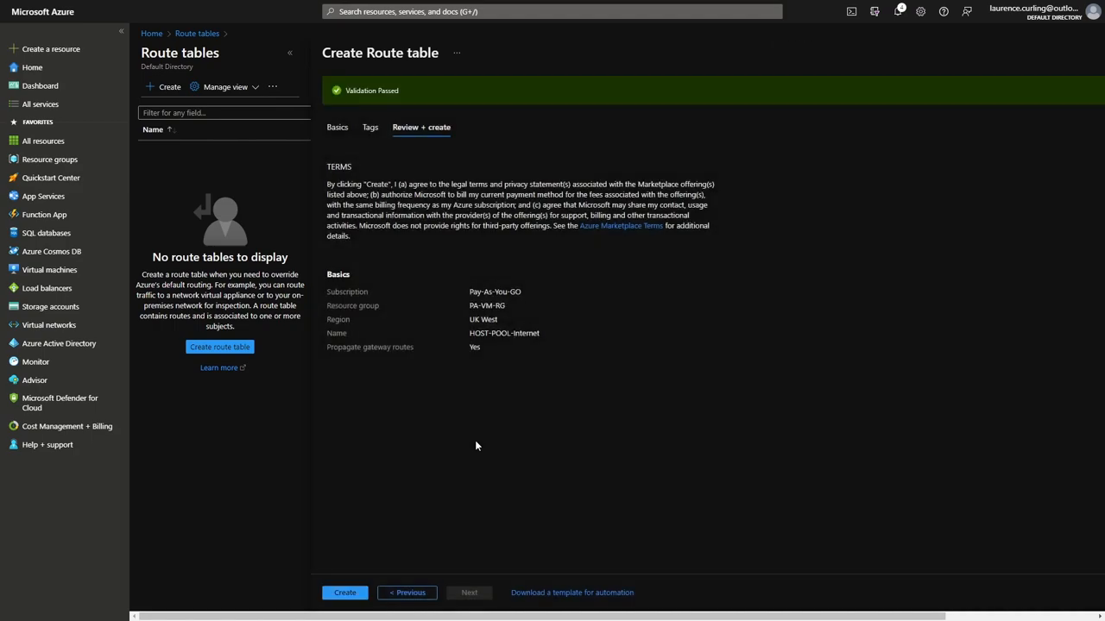
{"action": "left_click", "coordinate": [344, 592]}
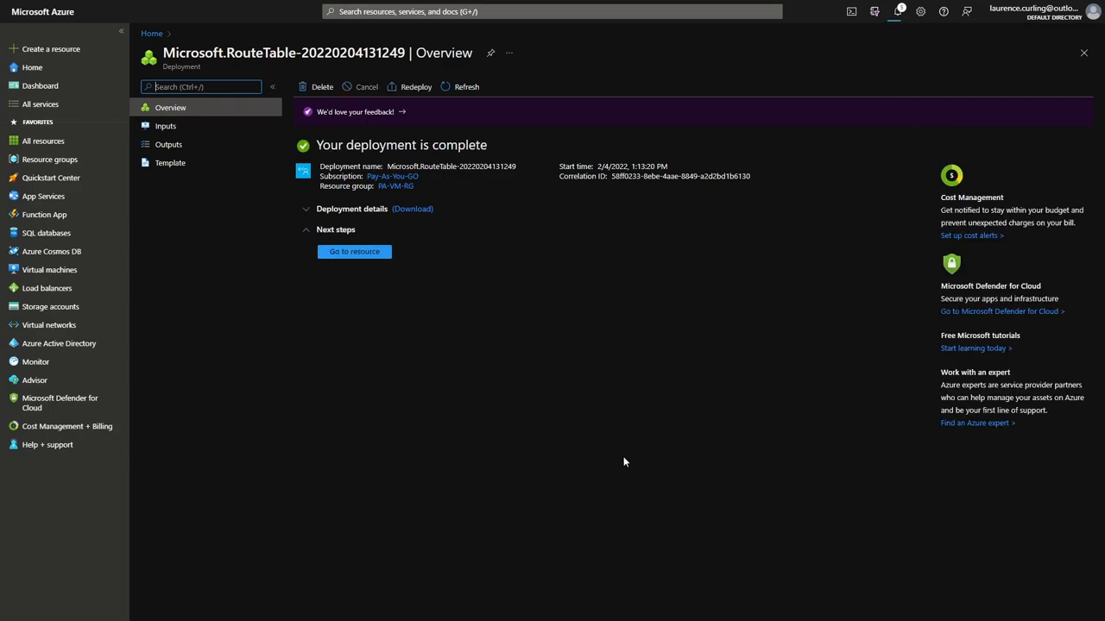
Add route 'default', prefix 0.0.0.0/0, next hop virtual appliance 10.1.1.20, to HOST-POOL-Internet.
{"action": "left_click", "coordinate": [354, 251]}
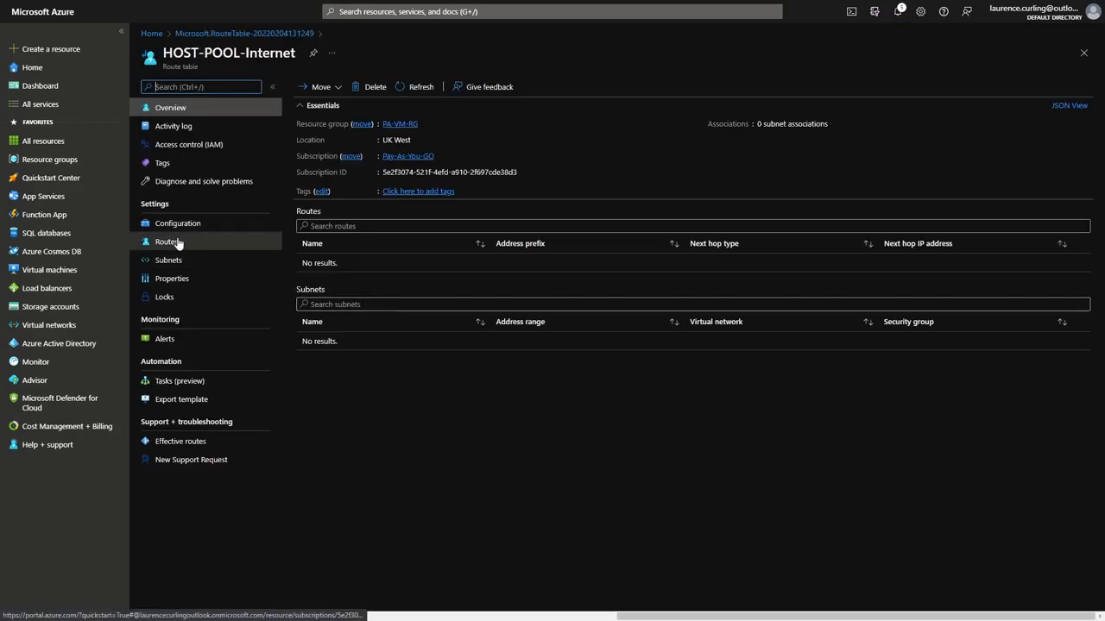
{"action": "left_click", "coordinate": [246, 241]}
{"action": "left_click", "coordinate": [314, 86]}
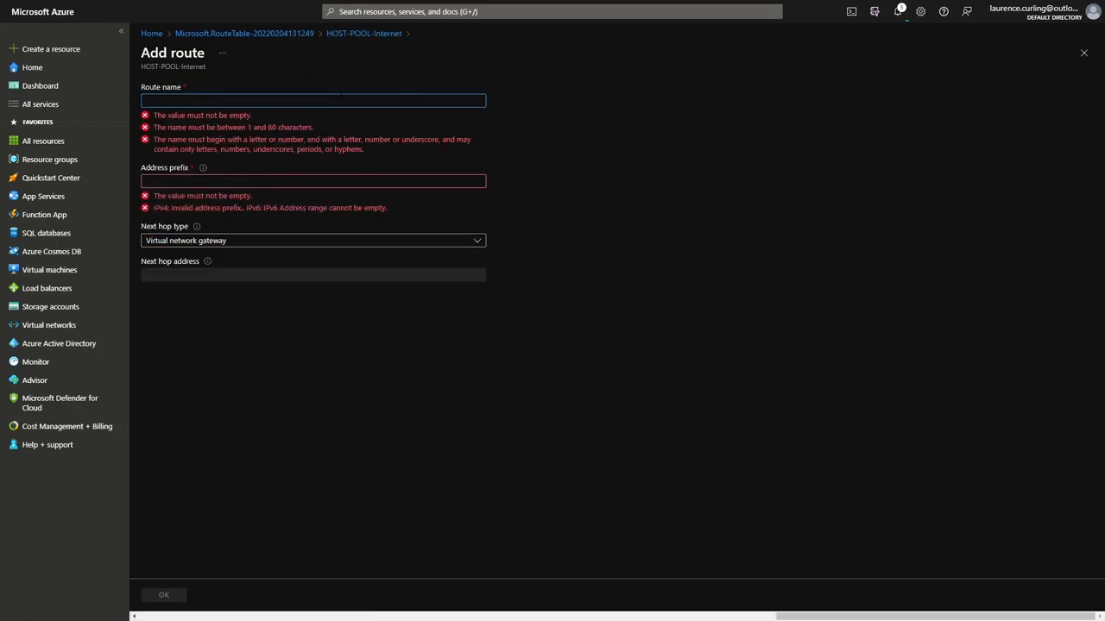
{"action": "type", "text": "default"}
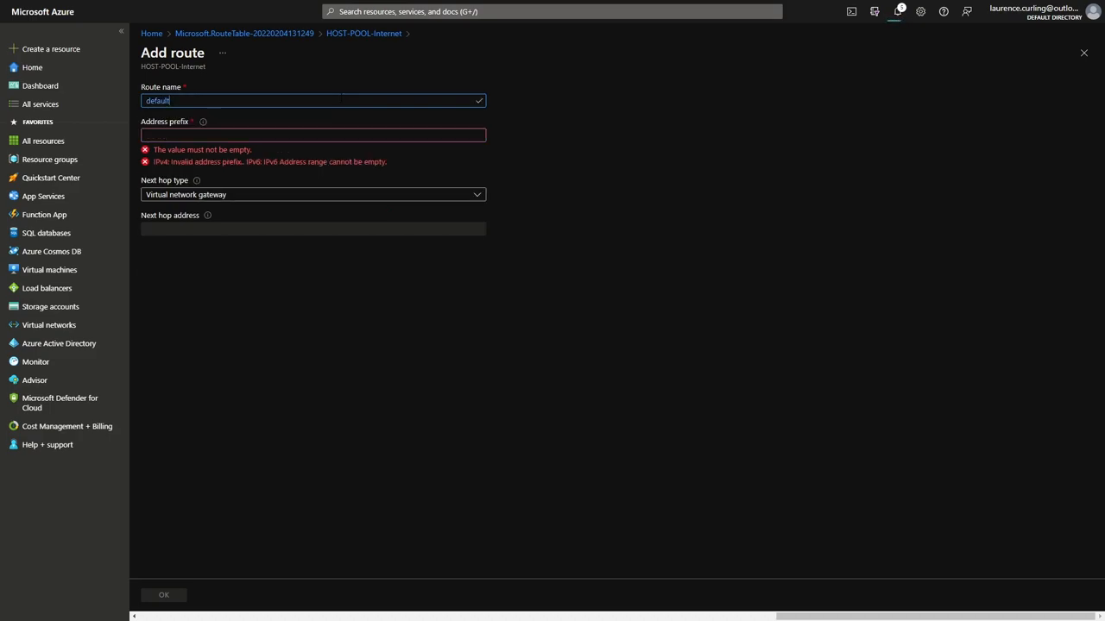
{"action": "left_click", "coordinate": [336, 133]}
{"action": "type", "text": "0.0.0.0/0"}
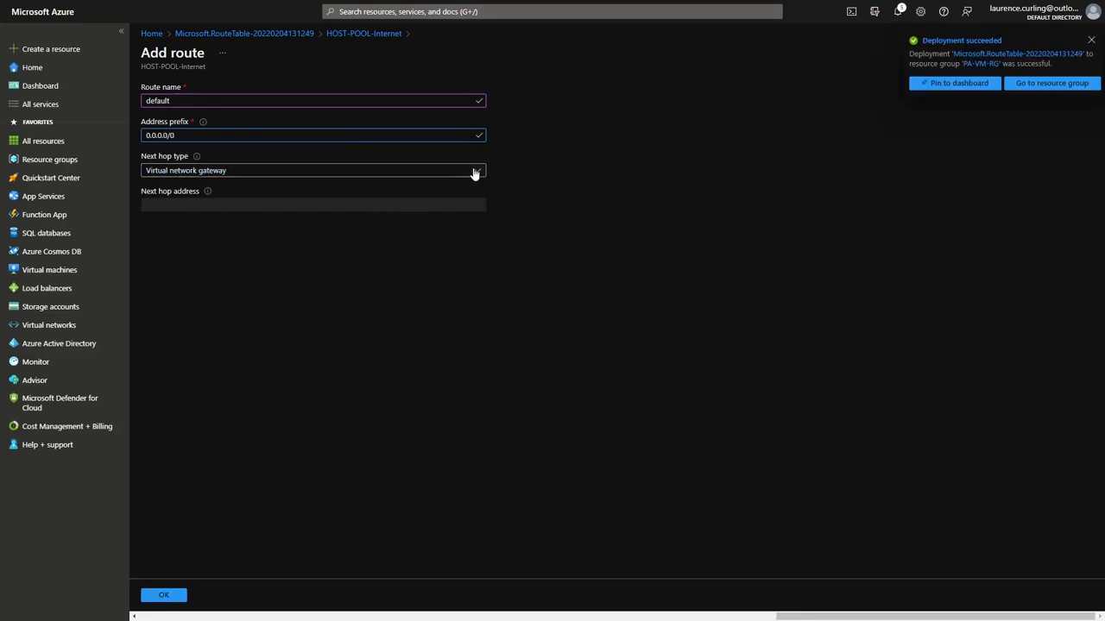
{"action": "left_click", "coordinate": [420, 172]}
{"action": "left_click", "coordinate": [190, 245]}
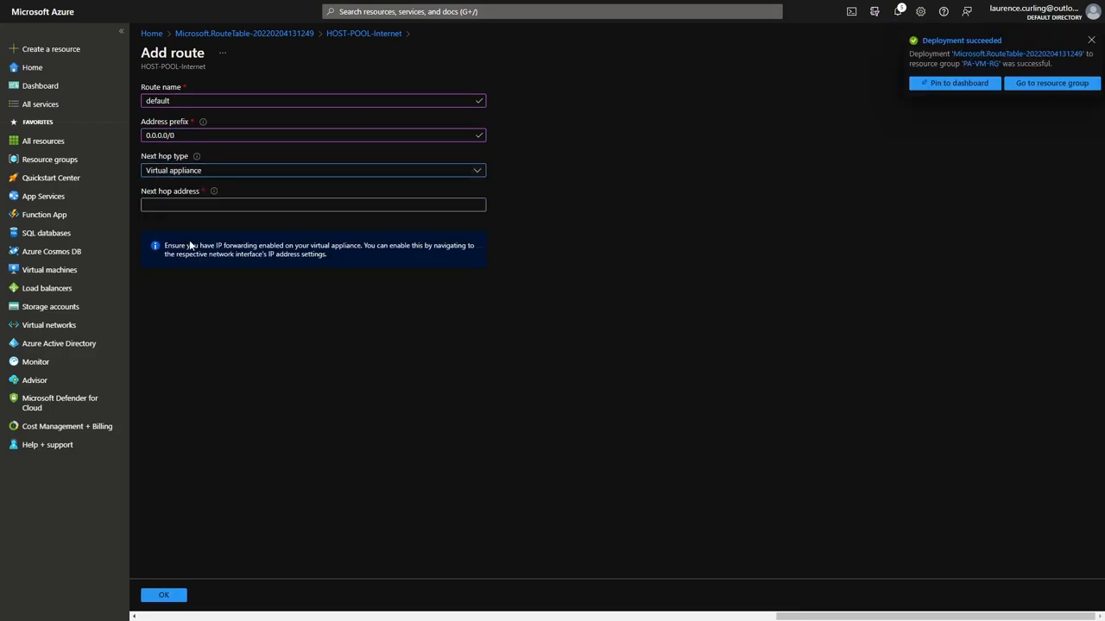
{"action": "left_click", "coordinate": [315, 206]}
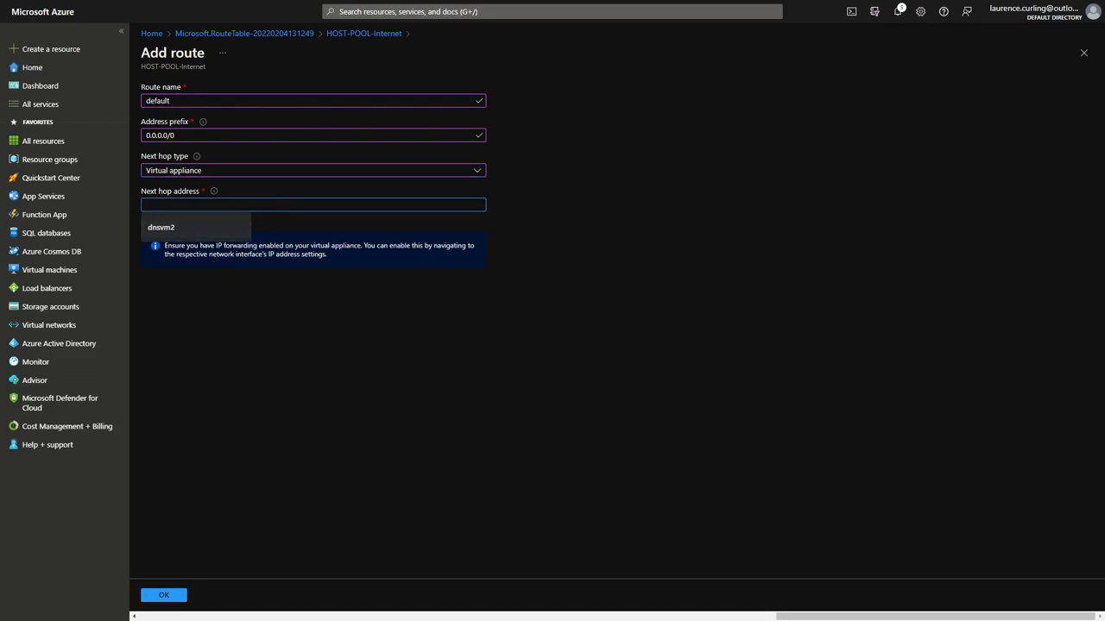
{"action": "right_click", "coordinate": [152, 205]}
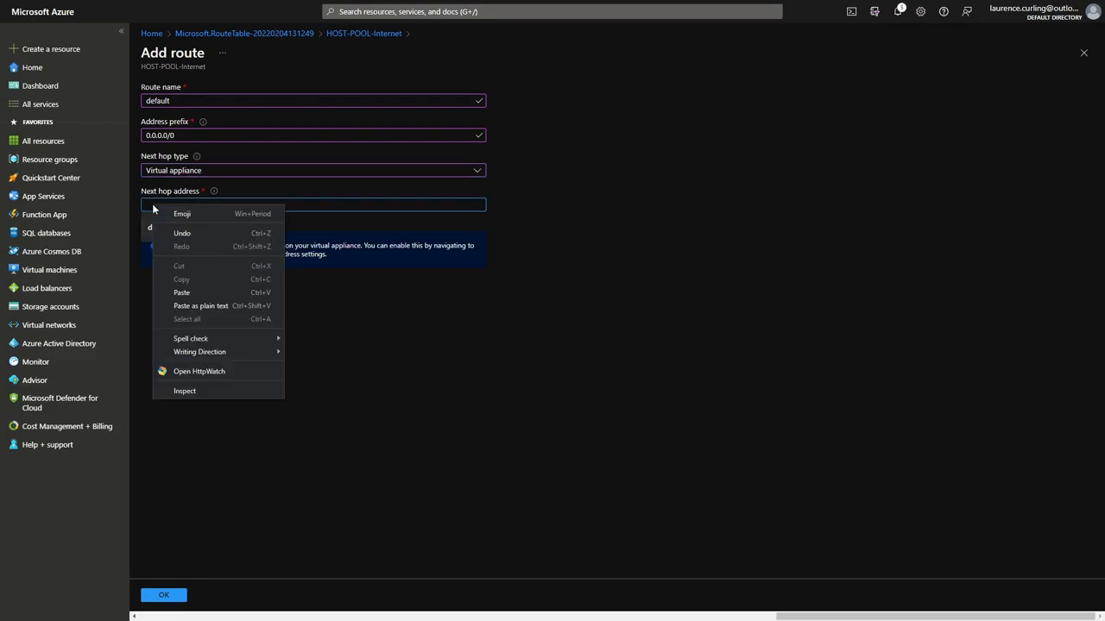
{"action": "left_click", "coordinate": [190, 303]}
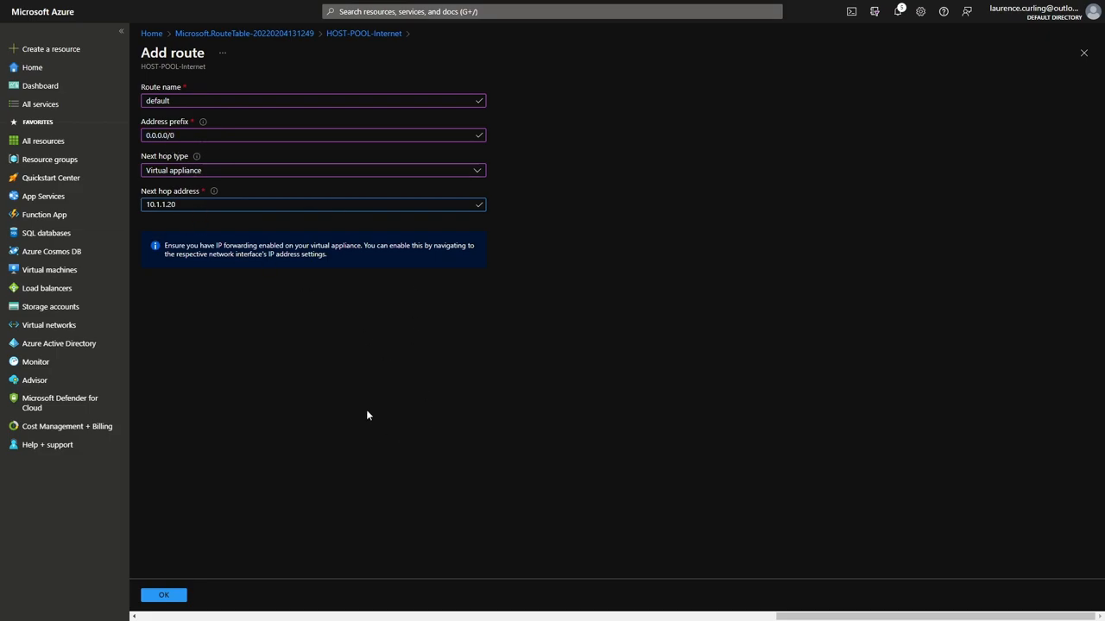
{"action": "left_click", "coordinate": [168, 597]}
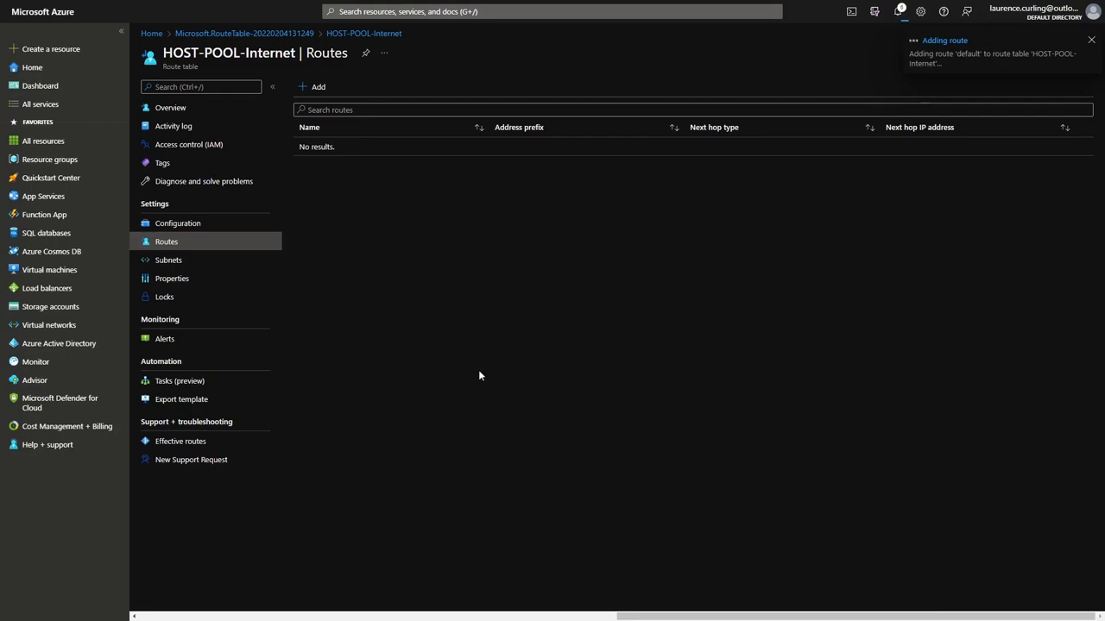
Associate HOST-POOL-Internet with subnet PA-Trust of virtual network PaloAlto-LAB, then go to Resource groups.
{"action": "left_click", "coordinate": [166, 263]}
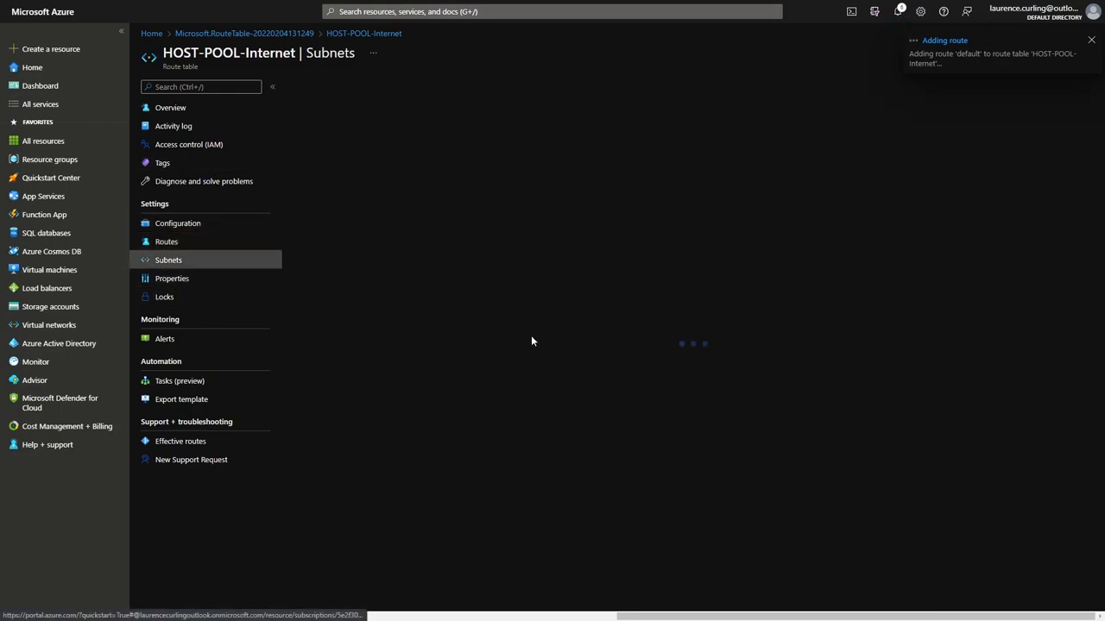
{"action": "left_click", "coordinate": [327, 87]}
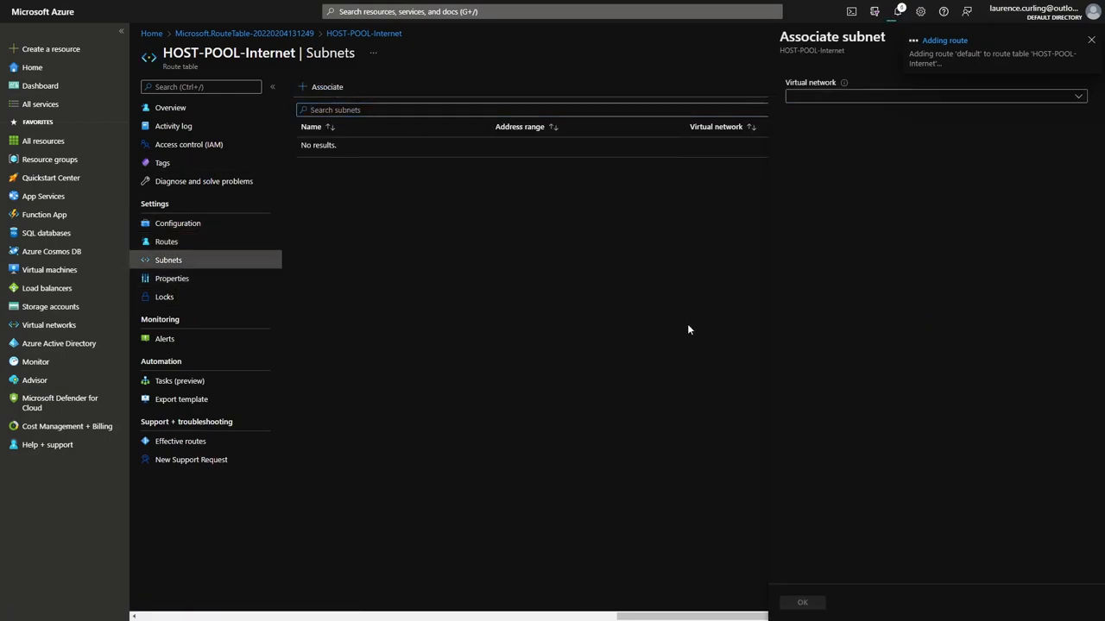
{"action": "left_click", "coordinate": [1078, 98]}
{"action": "left_click", "coordinate": [818, 155]}
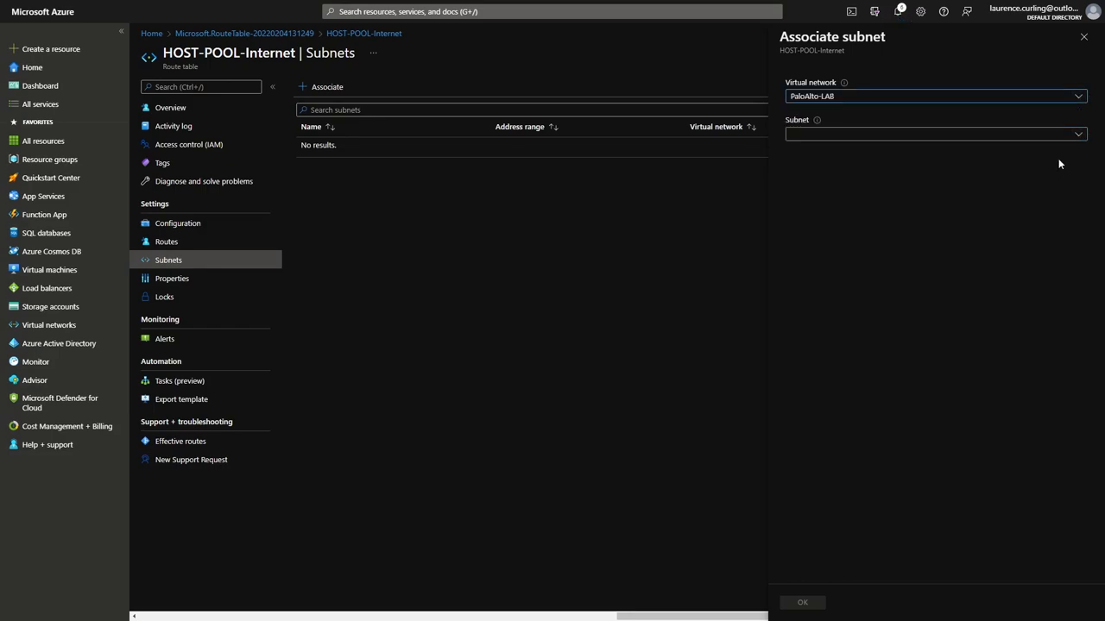
{"action": "left_click", "coordinate": [1078, 134]}
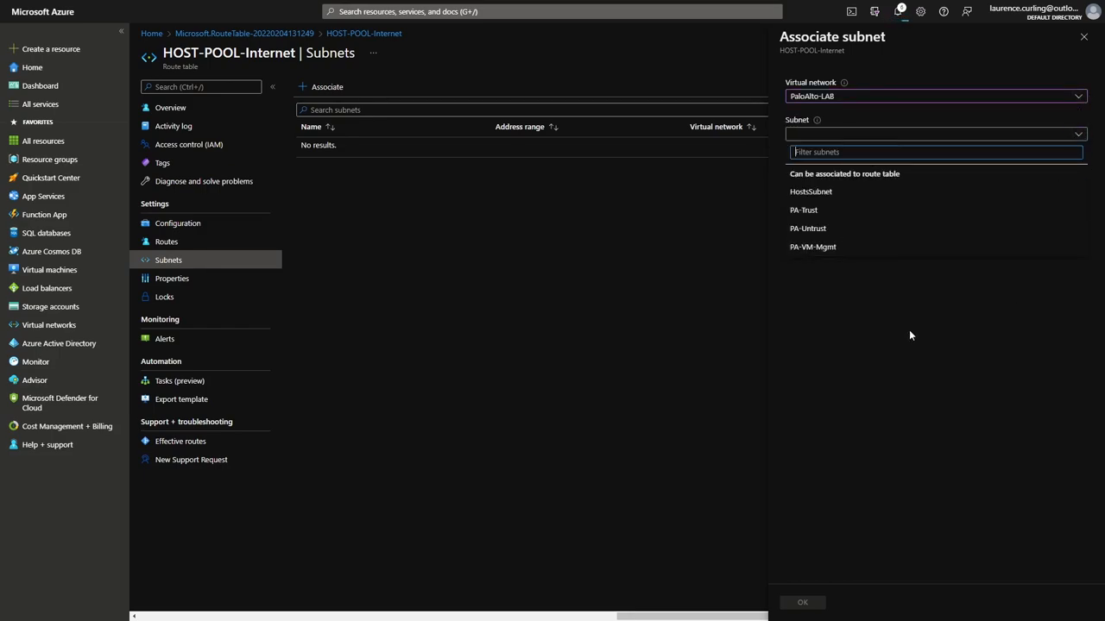
{"action": "left_click", "coordinate": [815, 212]}
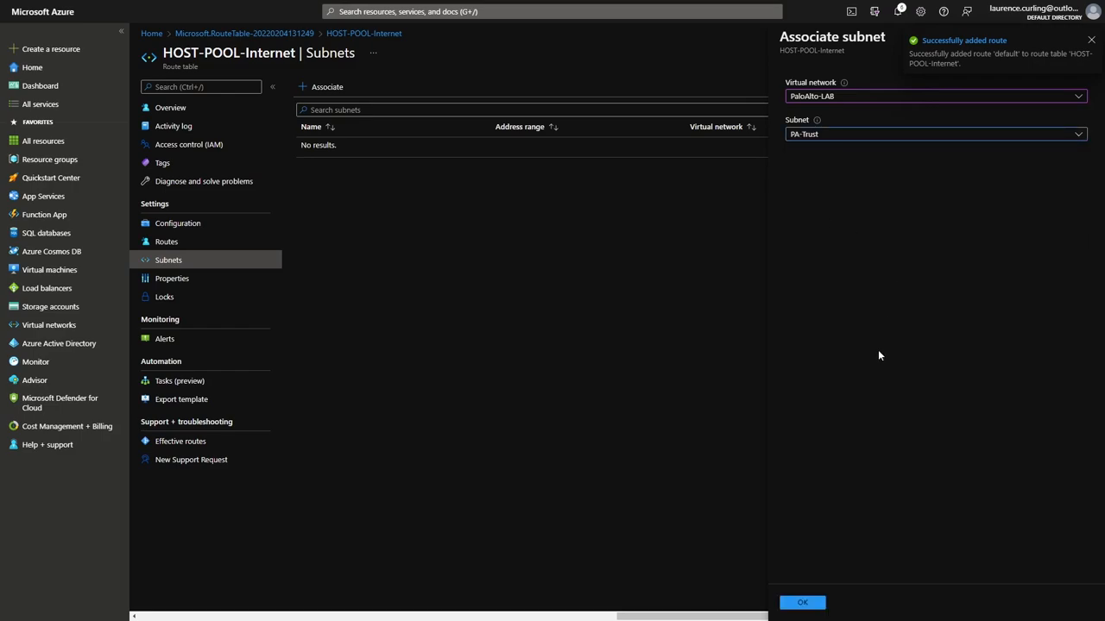
{"action": "left_click", "coordinate": [802, 602]}
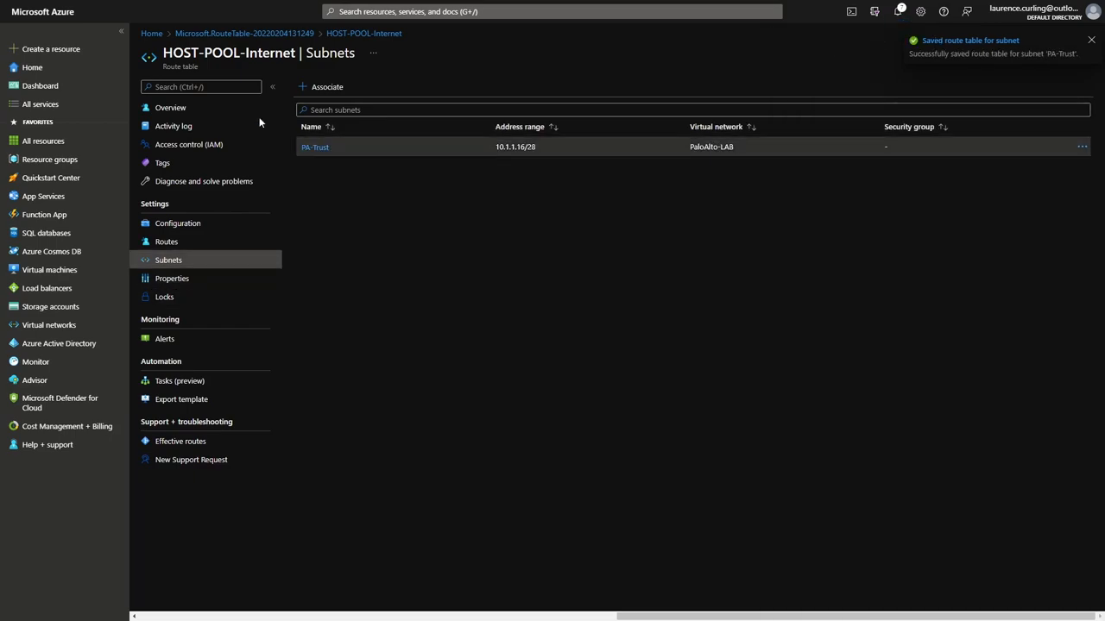
{"action": "left_click", "coordinate": [49, 159]}
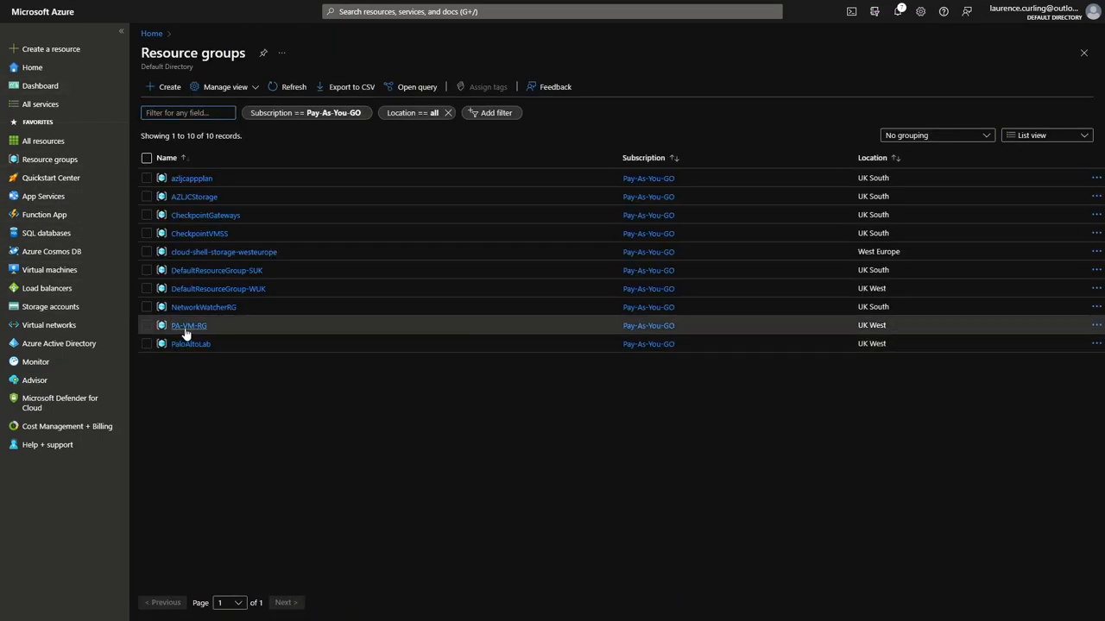
In PaloAltoLab > PaloAlto-LAB > Subnets, verify PA-Trust shows route table HOST-POOL-Internet, then go Home.
{"action": "left_click", "coordinate": [189, 344]}
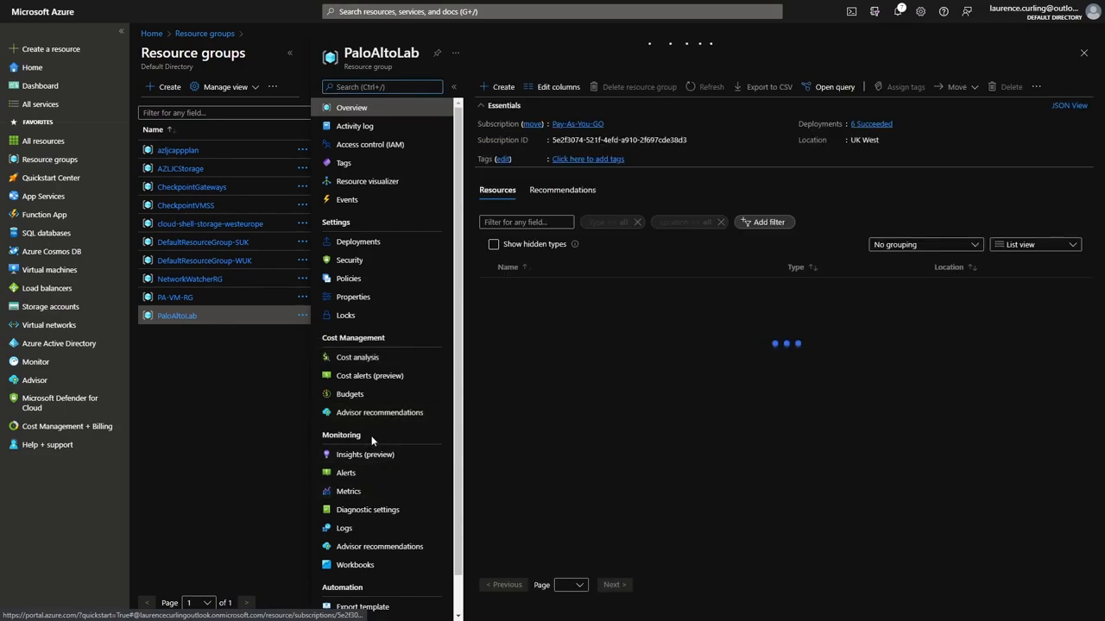
{"action": "scroll", "coordinate": [377, 263], "scroll_direction": "down", "scroll_amount": 1}
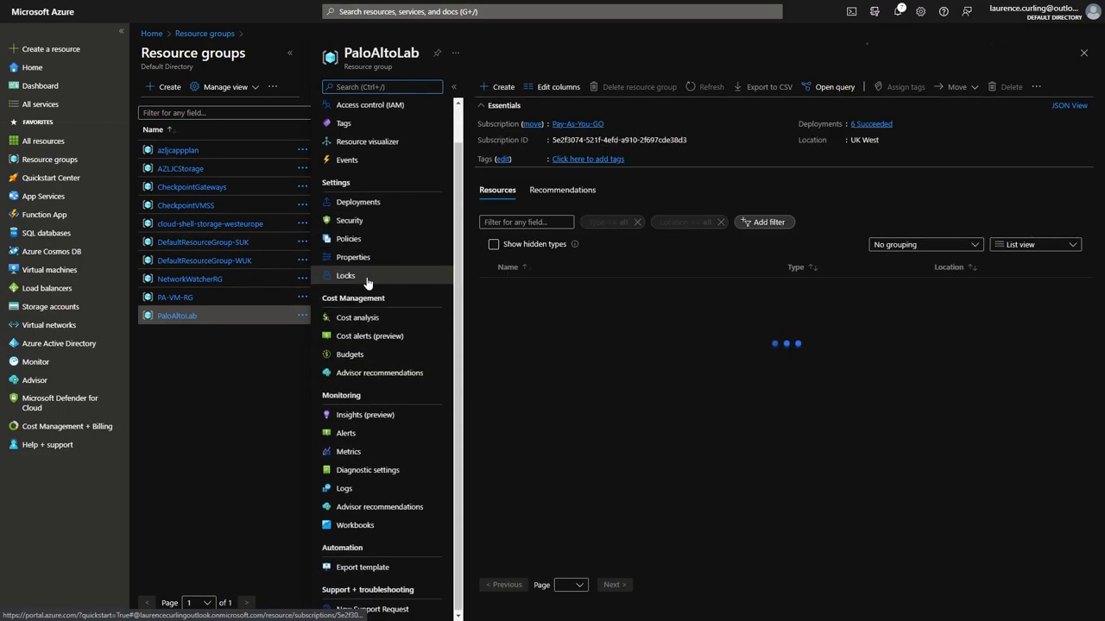
{"action": "scroll", "coordinate": [363, 295], "scroll_direction": "up", "scroll_amount": 1}
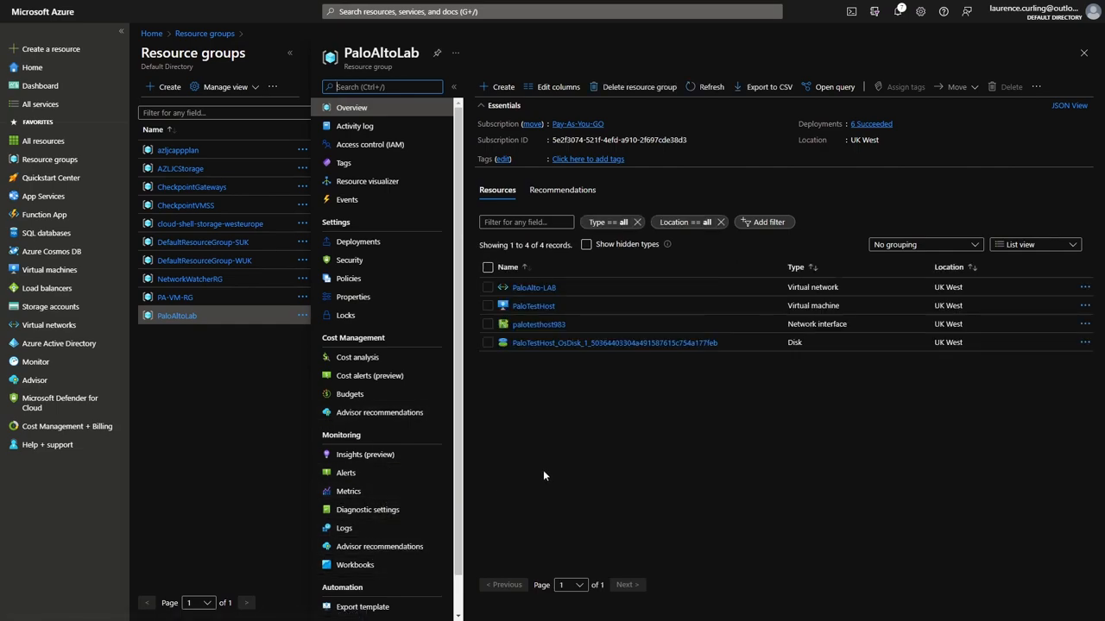
{"action": "left_click", "coordinate": [528, 289]}
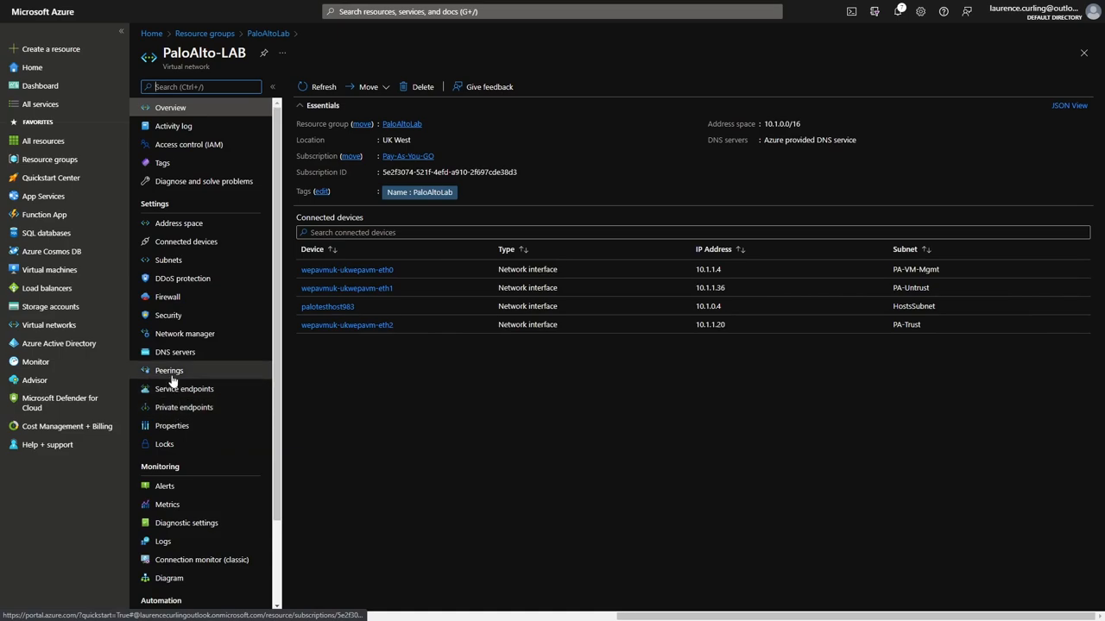
{"action": "left_click", "coordinate": [173, 265]}
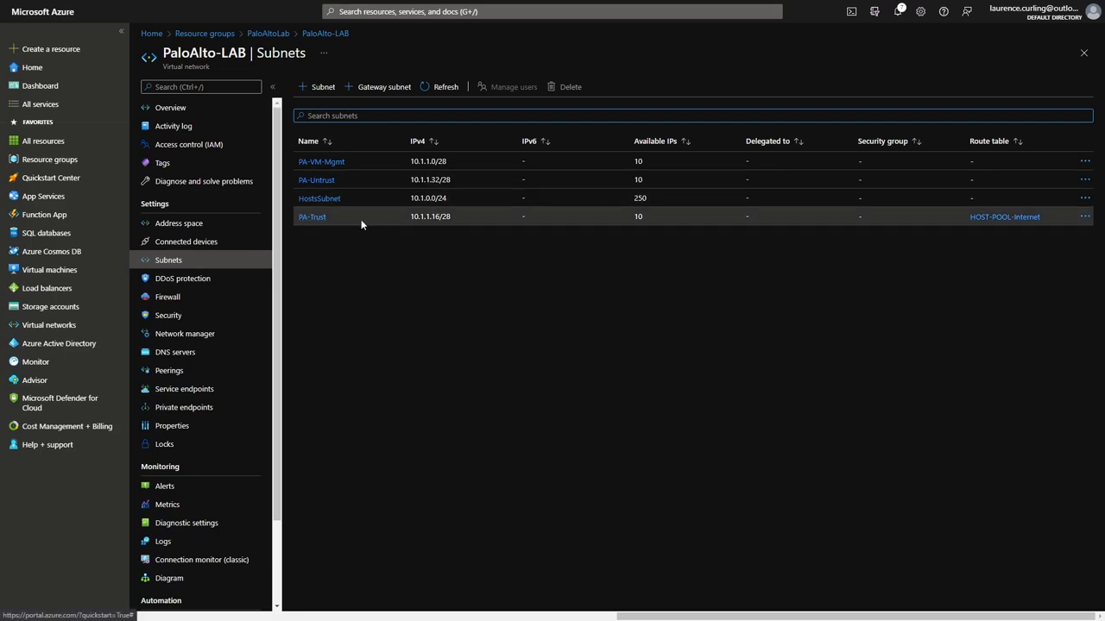
{"action": "left_click", "coordinate": [311, 217]}
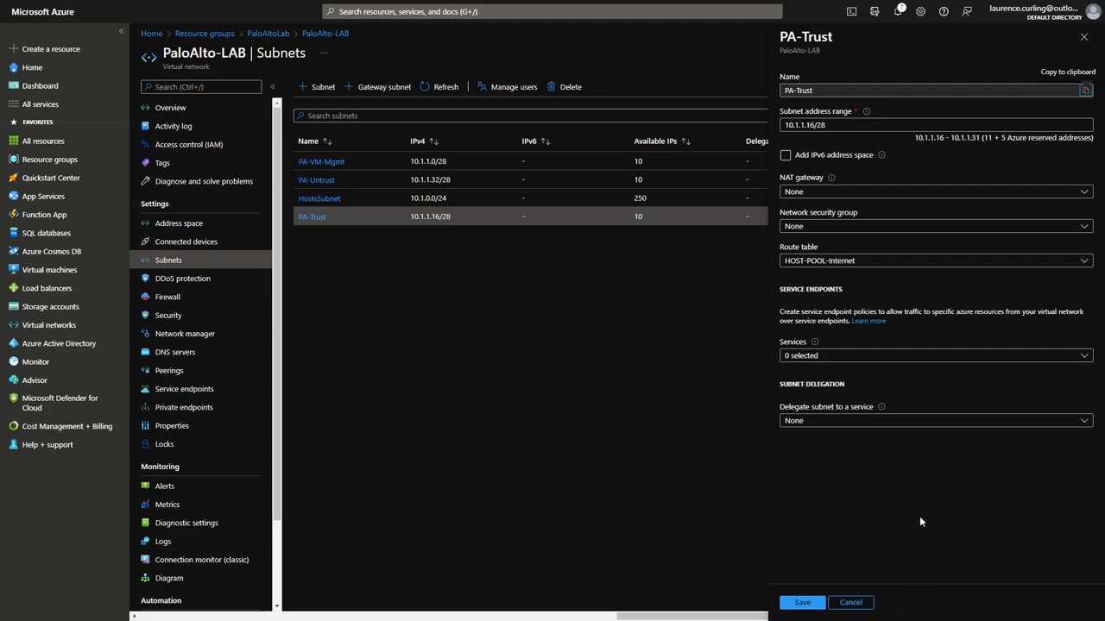
{"action": "left_click", "coordinate": [802, 603]}
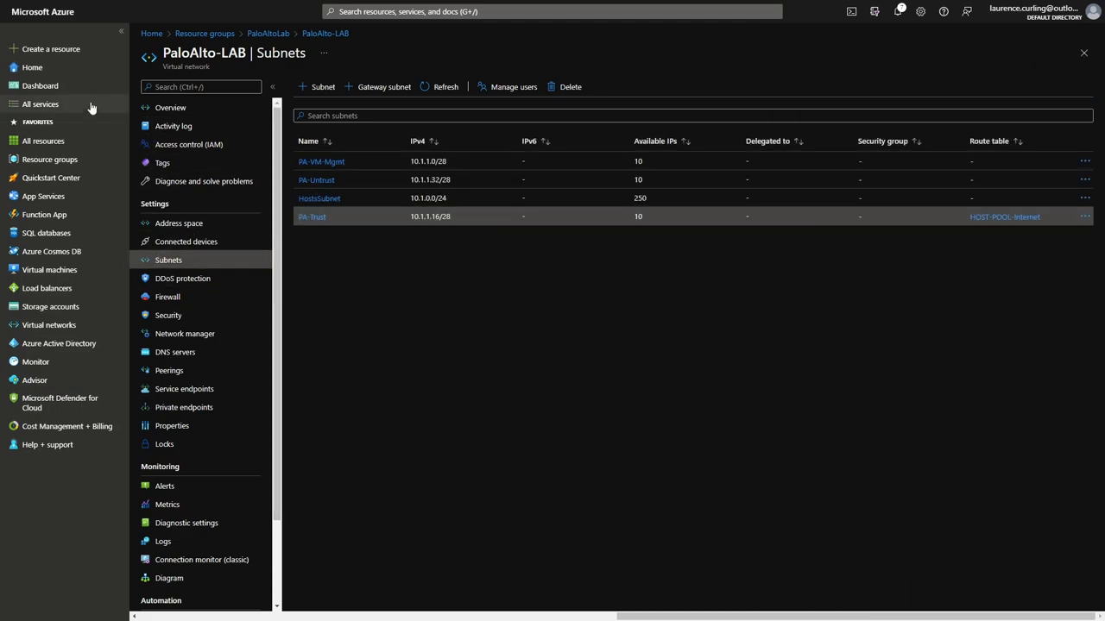
{"action": "left_click", "coordinate": [35, 71]}
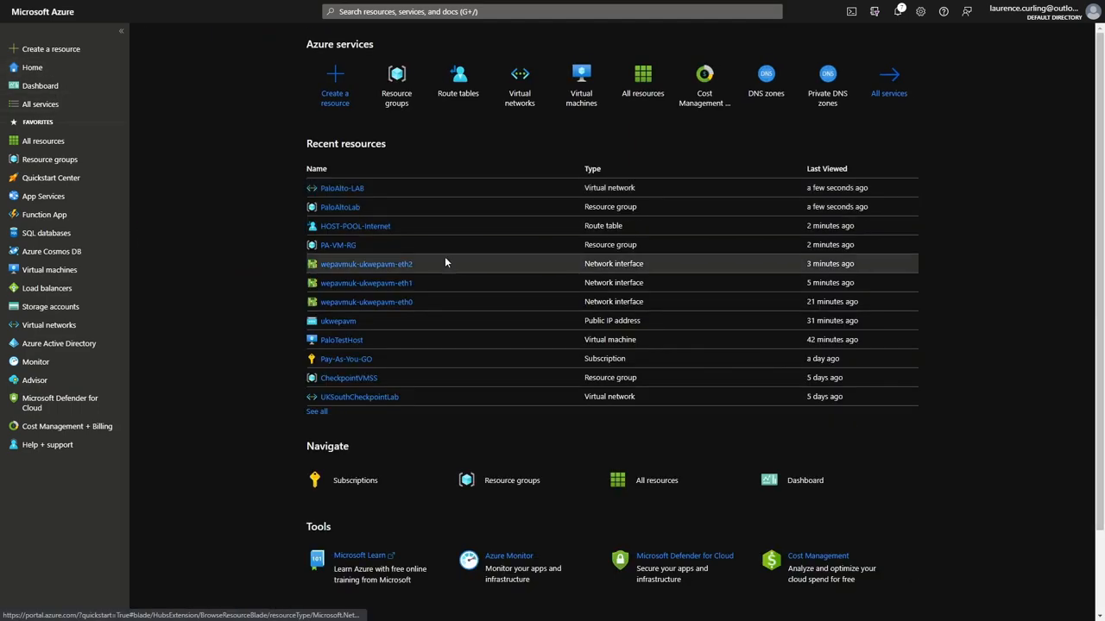
Dissociate PA-Trust from HOST-POOL-Internet's subnets and confirm, leaving the default 0.0.0.0/0 route.
{"action": "left_click", "coordinate": [458, 87]}
{"action": "left_click", "coordinate": [199, 180]}
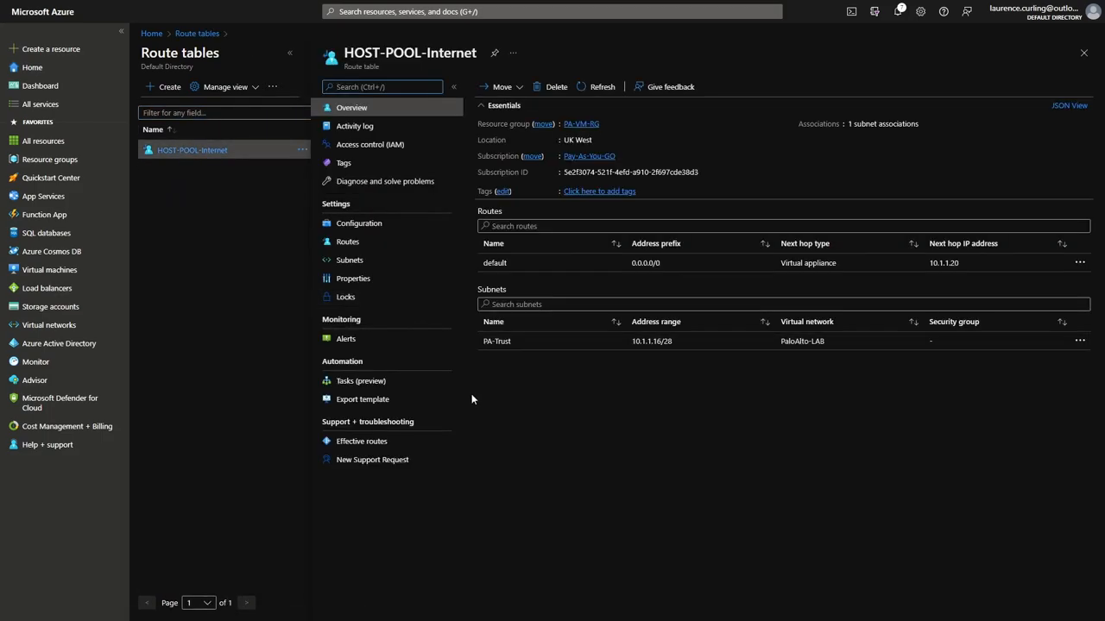
{"action": "left_click", "coordinate": [388, 262]}
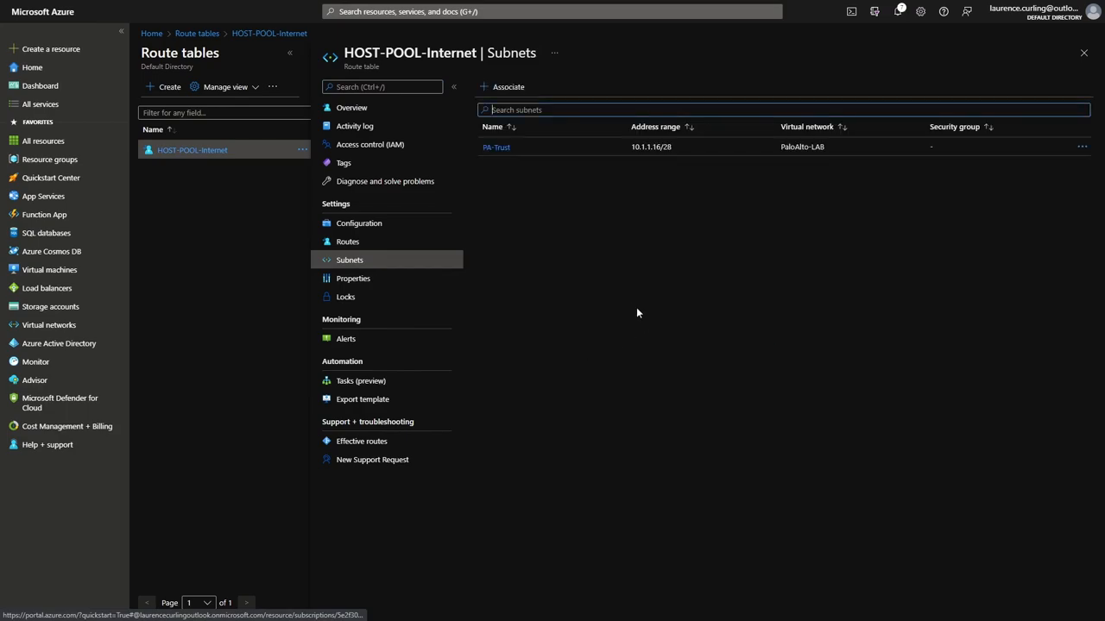
{"action": "left_click", "coordinate": [1082, 149]}
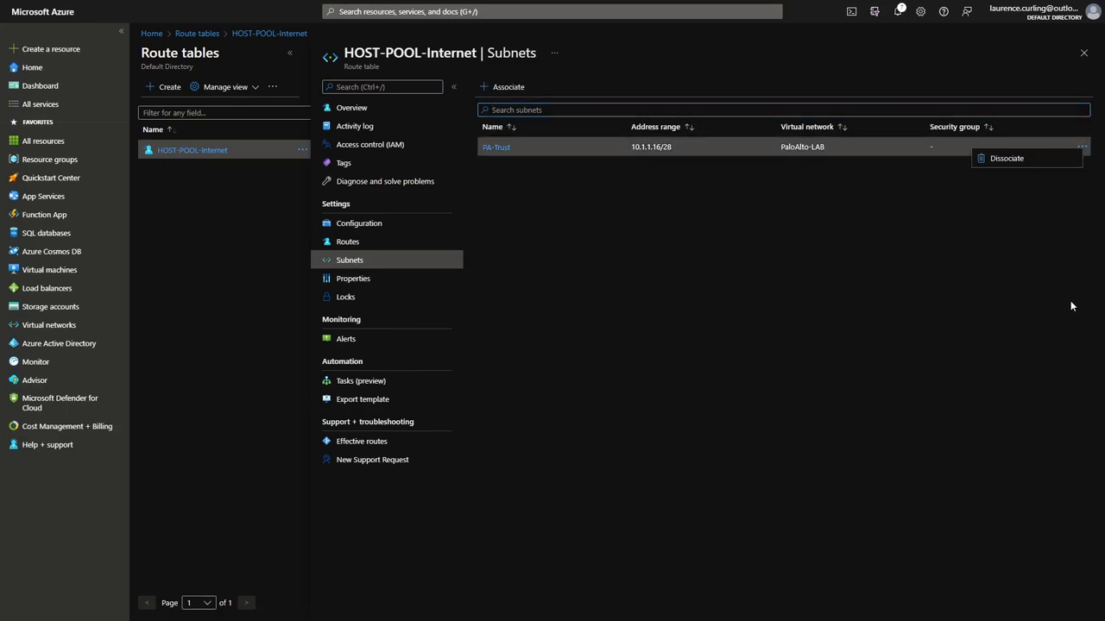
{"action": "left_click", "coordinate": [1003, 159]}
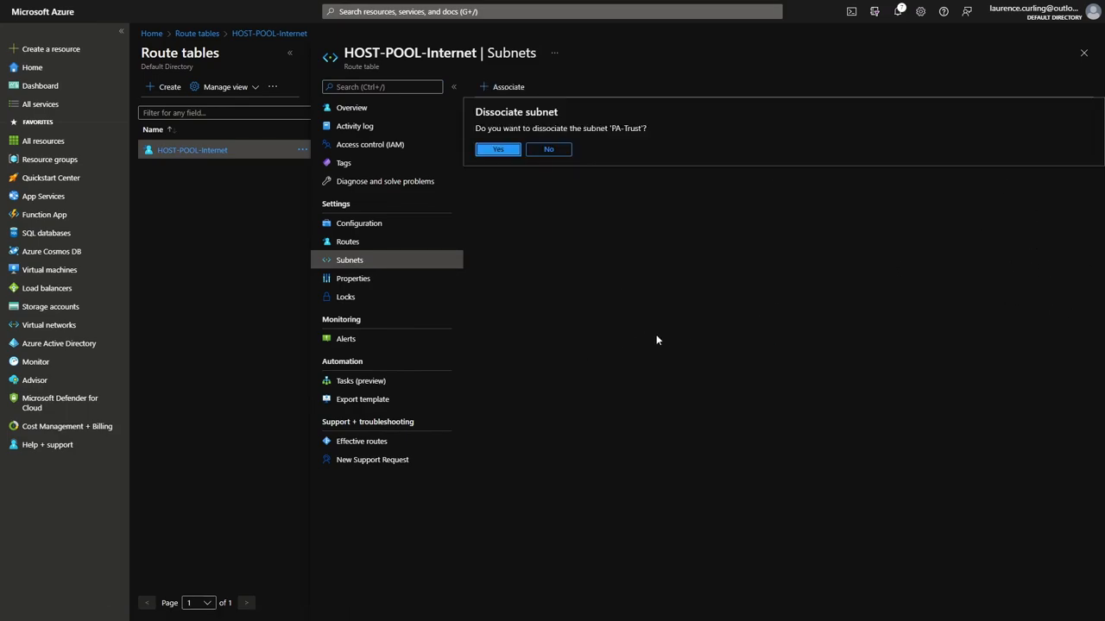
{"action": "left_click", "coordinate": [514, 151]}
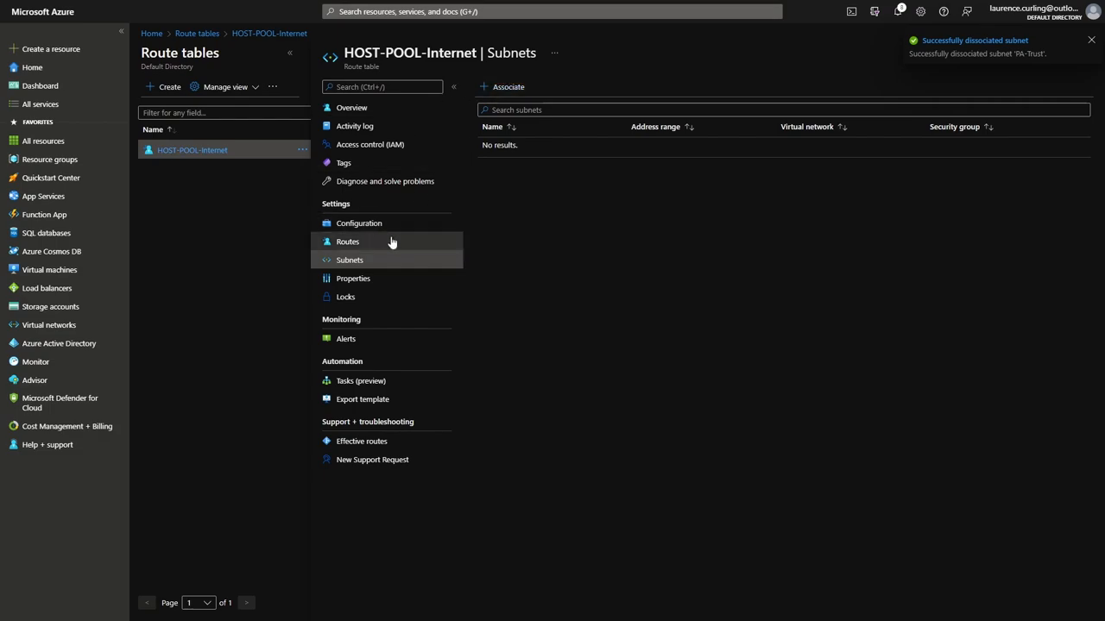
{"action": "left_click", "coordinate": [363, 242]}
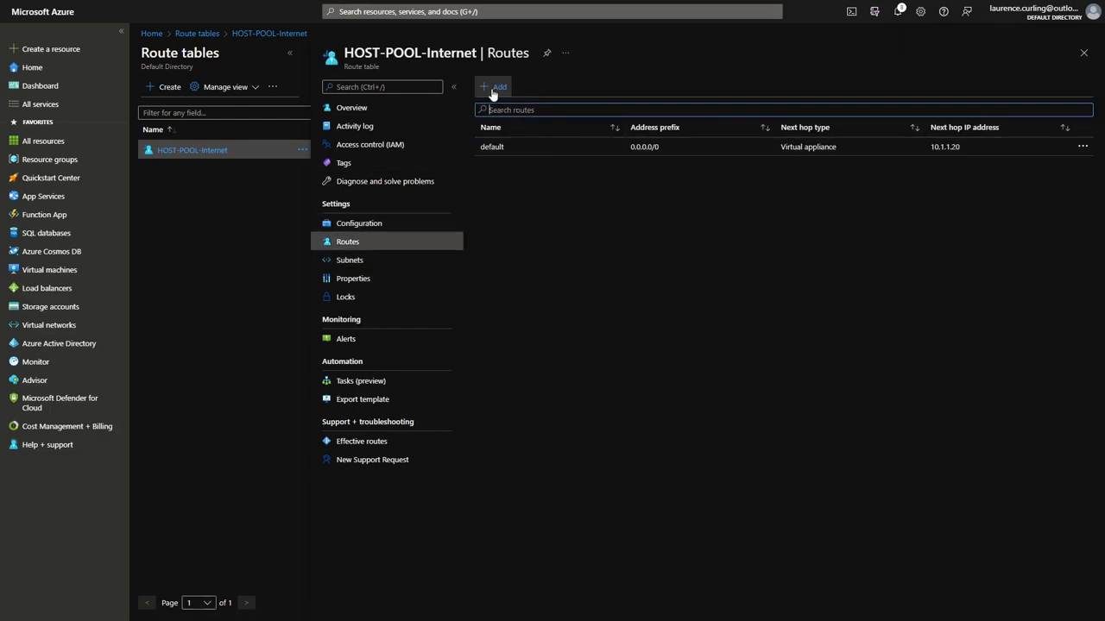
Associate HostsSubnet (10.1.0.0/24) of PaloAlto-LAB with HOST-POOL-Internet and return to its overview.
{"action": "left_click", "coordinate": [358, 224]}
{"action": "left_click", "coordinate": [349, 260]}
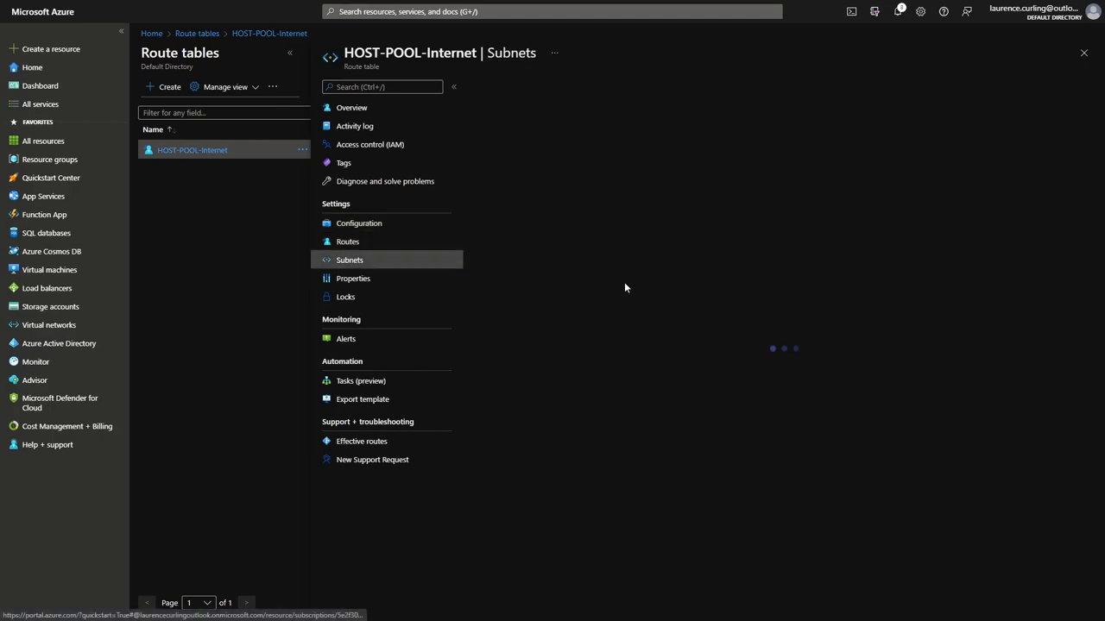
{"action": "left_click", "coordinate": [509, 86]}
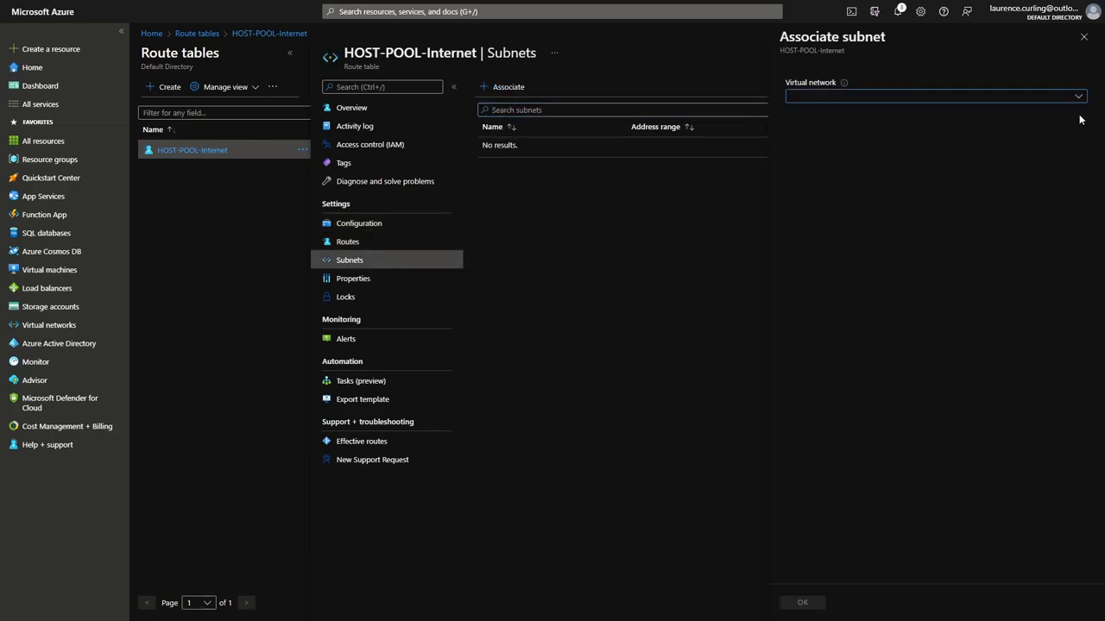
{"action": "left_click", "coordinate": [1075, 96]}
{"action": "left_click", "coordinate": [833, 155]}
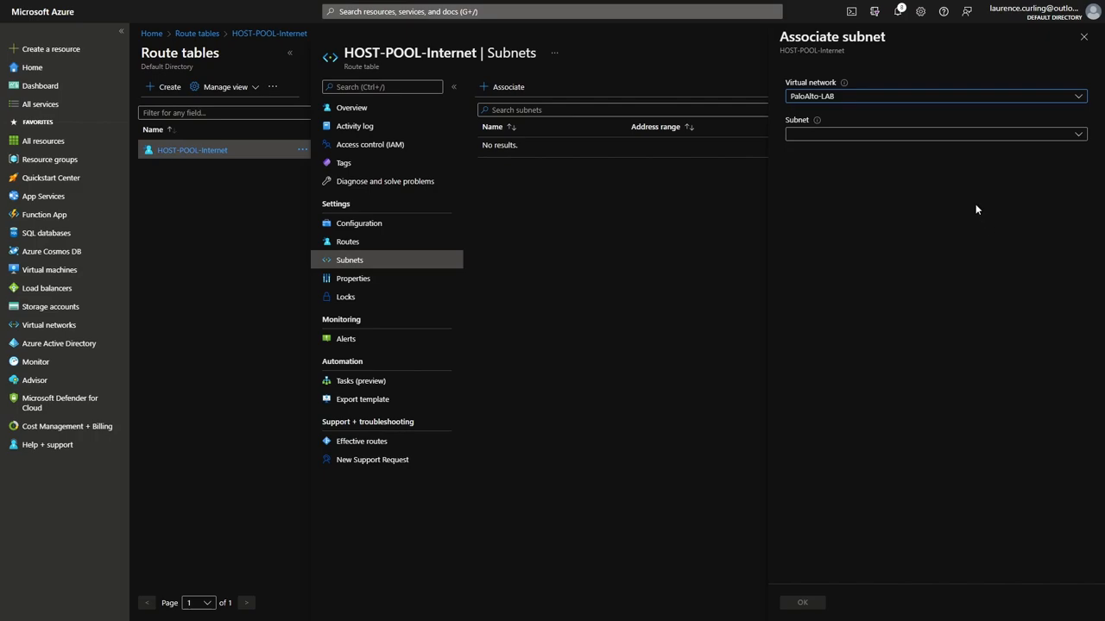
{"action": "left_click", "coordinate": [1077, 134]}
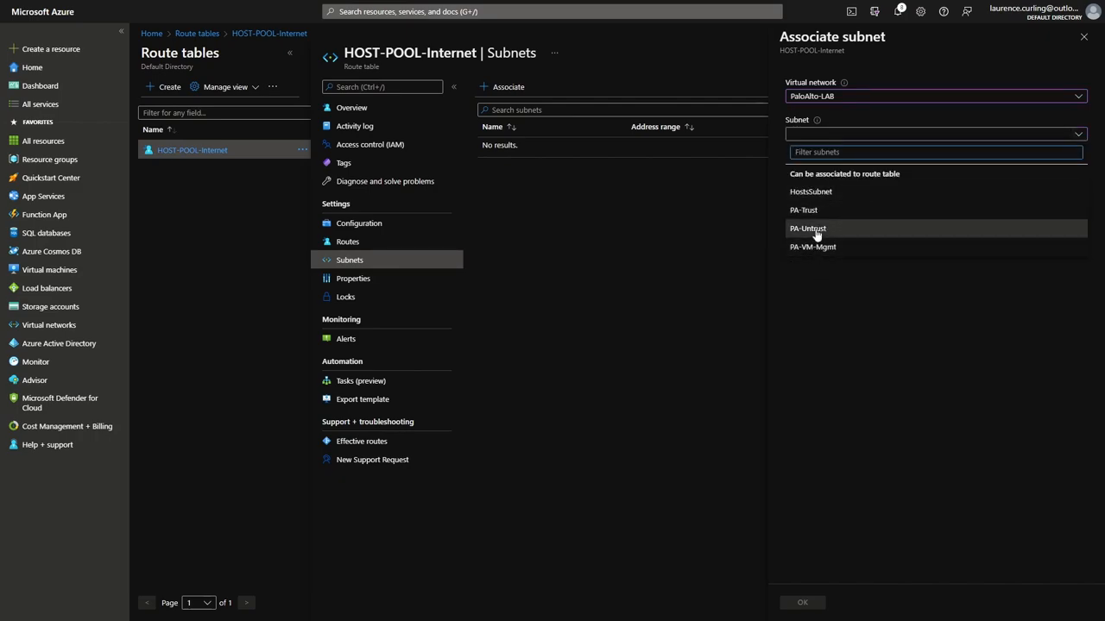
{"action": "left_click", "coordinate": [810, 192]}
{"action": "left_click", "coordinate": [803, 602]}
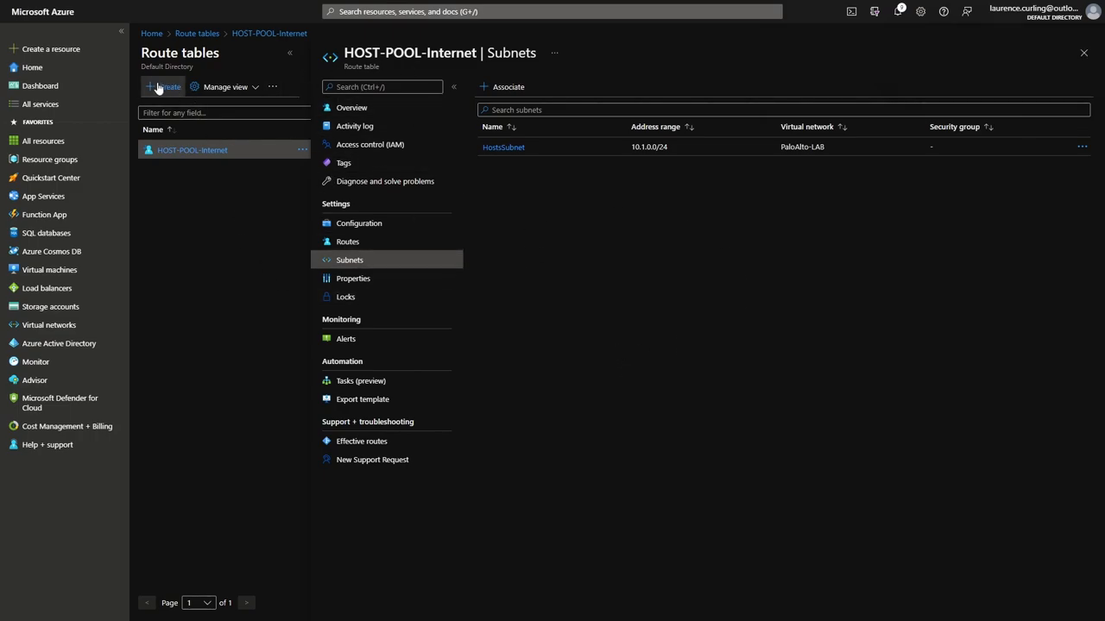
{"action": "left_click", "coordinate": [244, 36]}
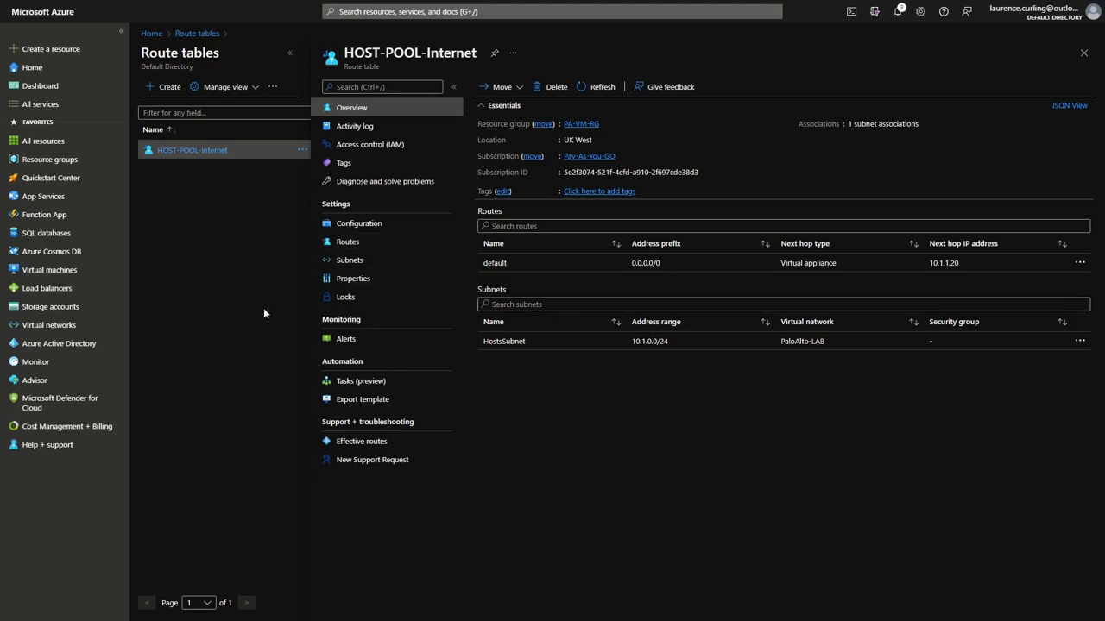
Open the PaloAlto-LAB virtual network in the PaloAltoLab resource group and show its subnets.
{"action": "left_click", "coordinate": [29, 160]}
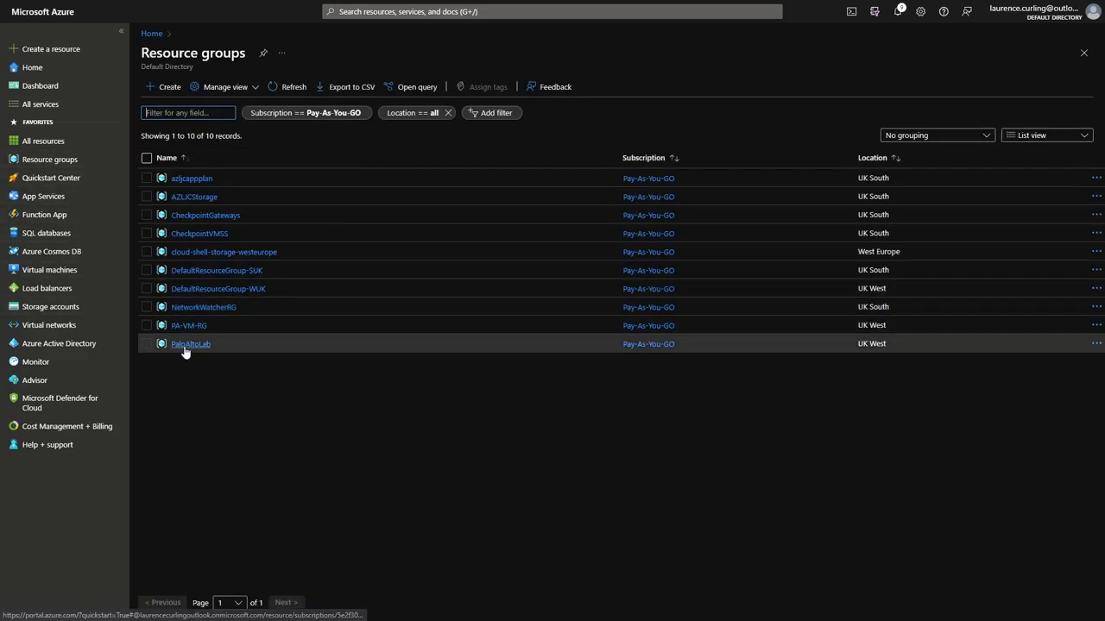
{"action": "left_click", "coordinate": [184, 346]}
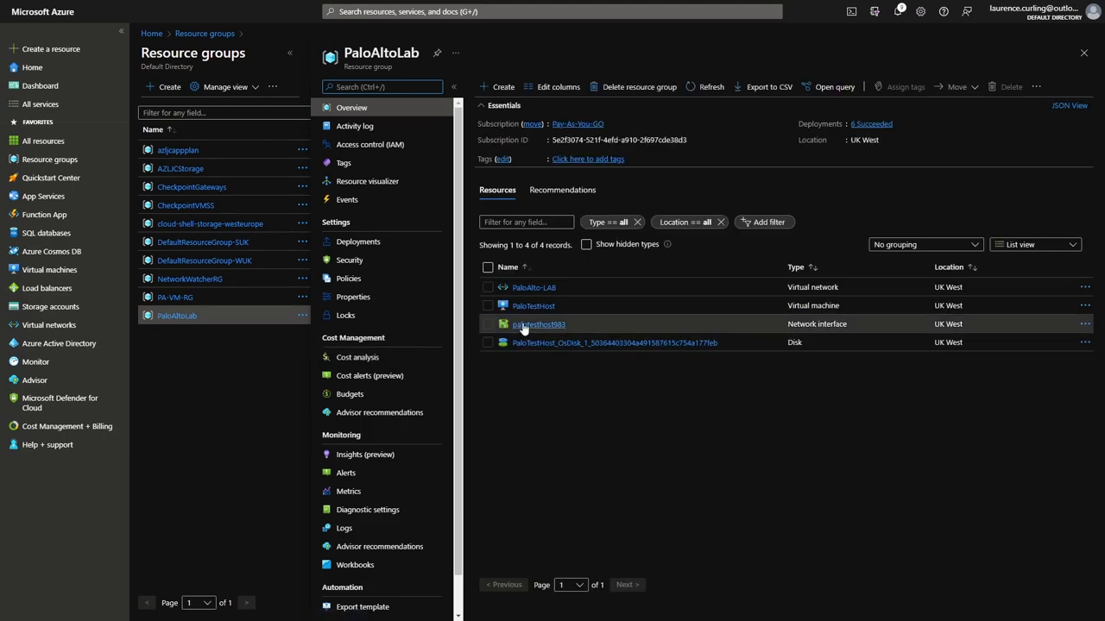
{"action": "left_click", "coordinate": [528, 290]}
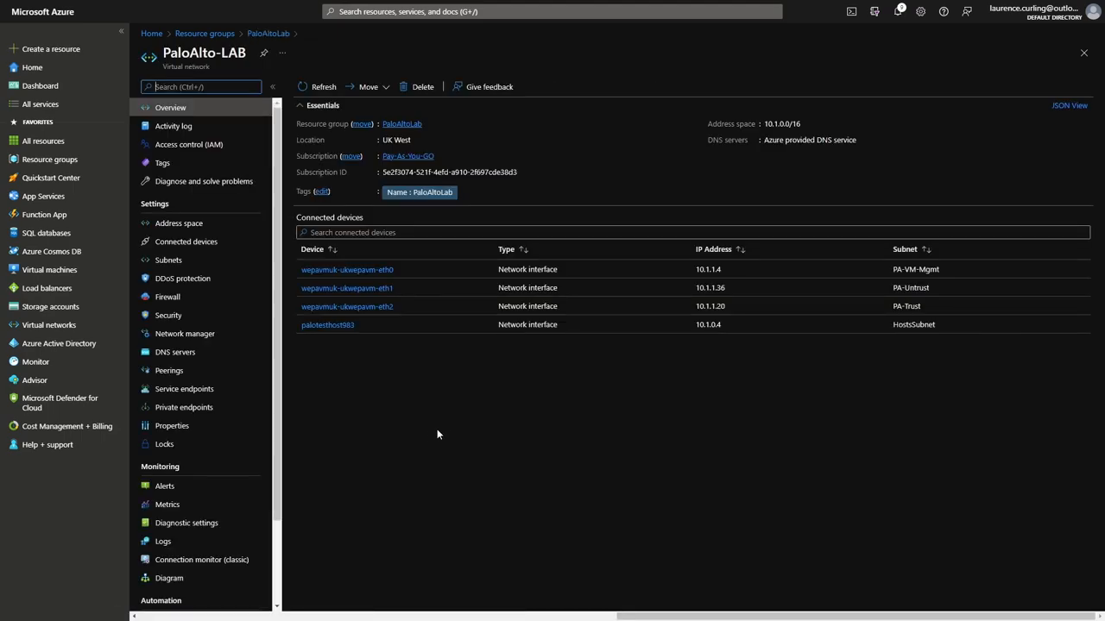
{"action": "left_click", "coordinate": [168, 259]}
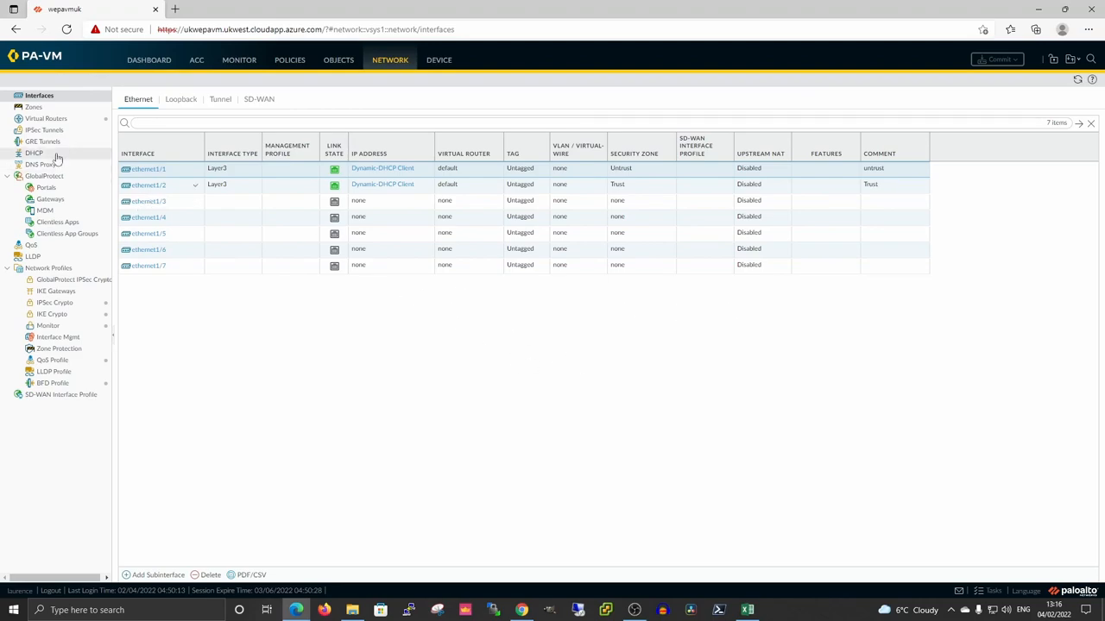
Open the static routes of the firewall's default virtual router.
{"action": "left_click", "coordinate": [43, 118]}
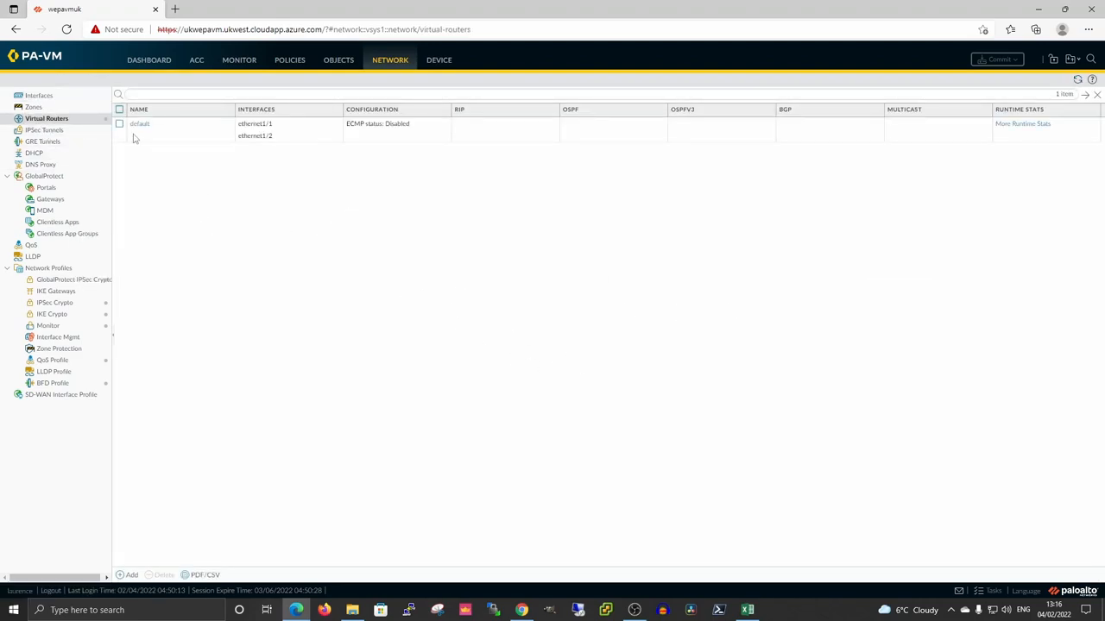
{"action": "left_click", "coordinate": [144, 129]}
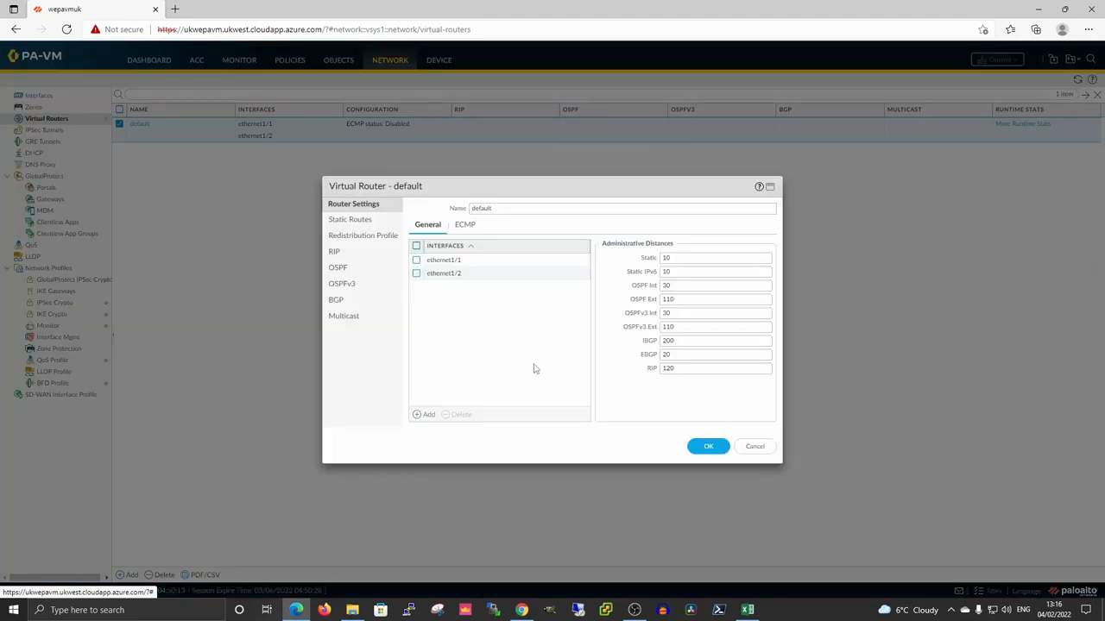
{"action": "left_click", "coordinate": [345, 220]}
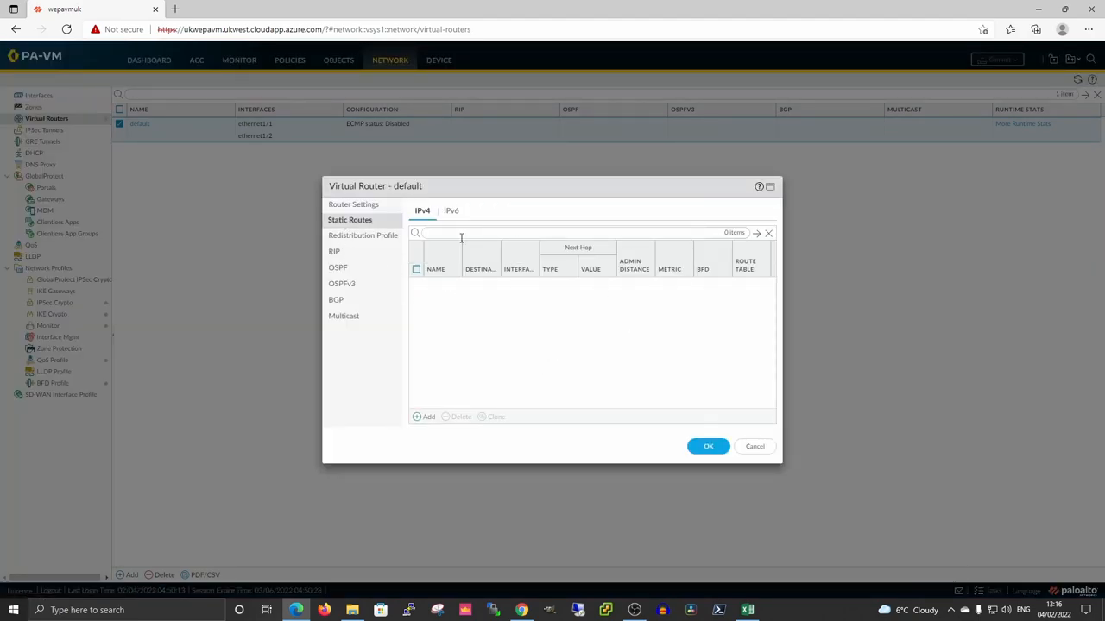
Add static route Default: 0.0.0.0/0 via ethernet1/1 with next hop 10.1.1.33.
{"action": "left_click", "coordinate": [426, 416]}
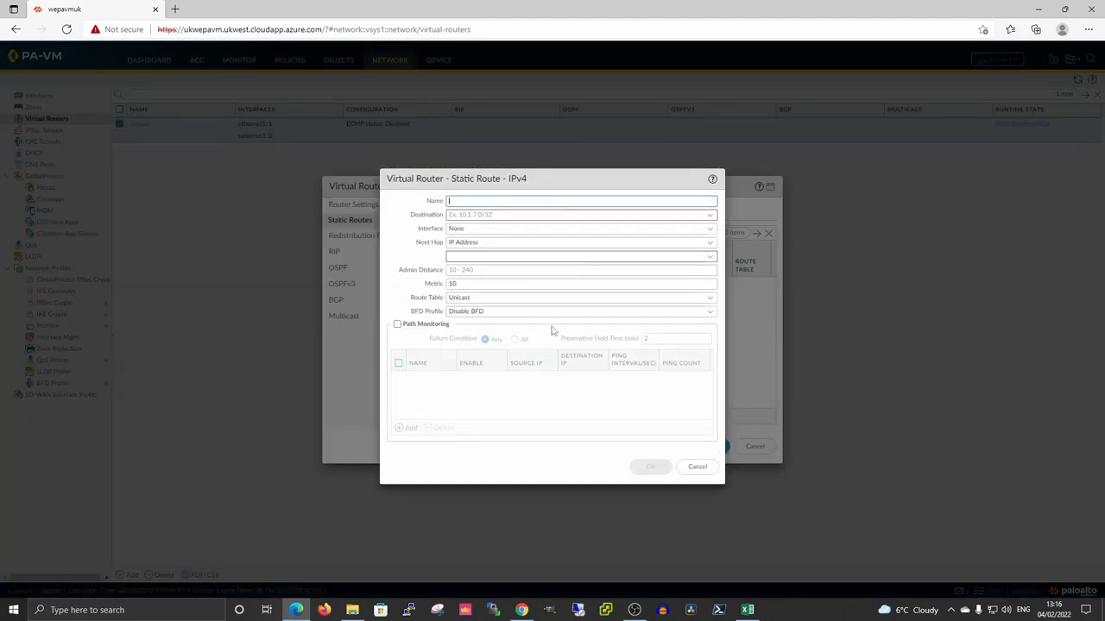
{"action": "left_click", "coordinate": [544, 200]}
{"action": "type", "text": "Defa"}
{"action": "left_click", "coordinate": [504, 214]}
{"action": "type", "text": "0.0.0.0/0"}
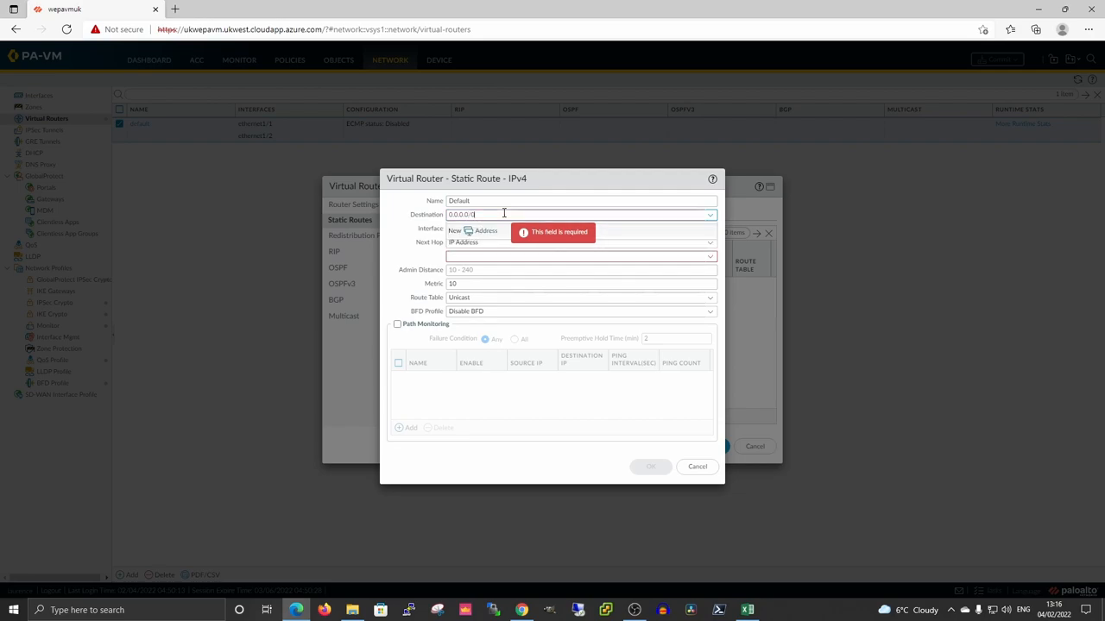
{"action": "left_click", "coordinate": [406, 254]}
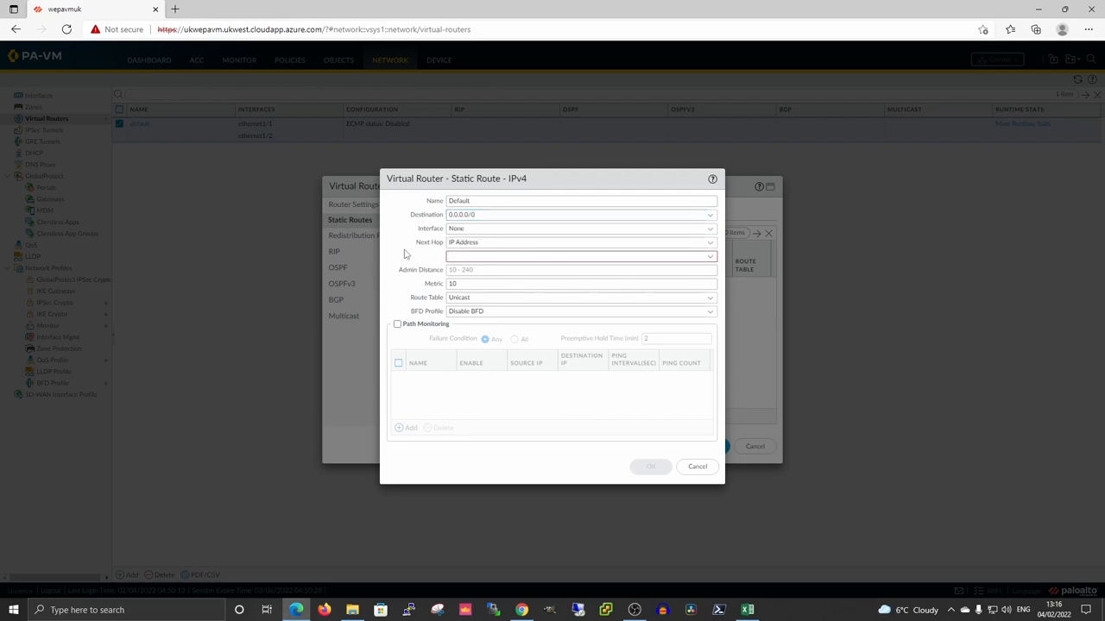
{"action": "left_click", "coordinate": [711, 230]}
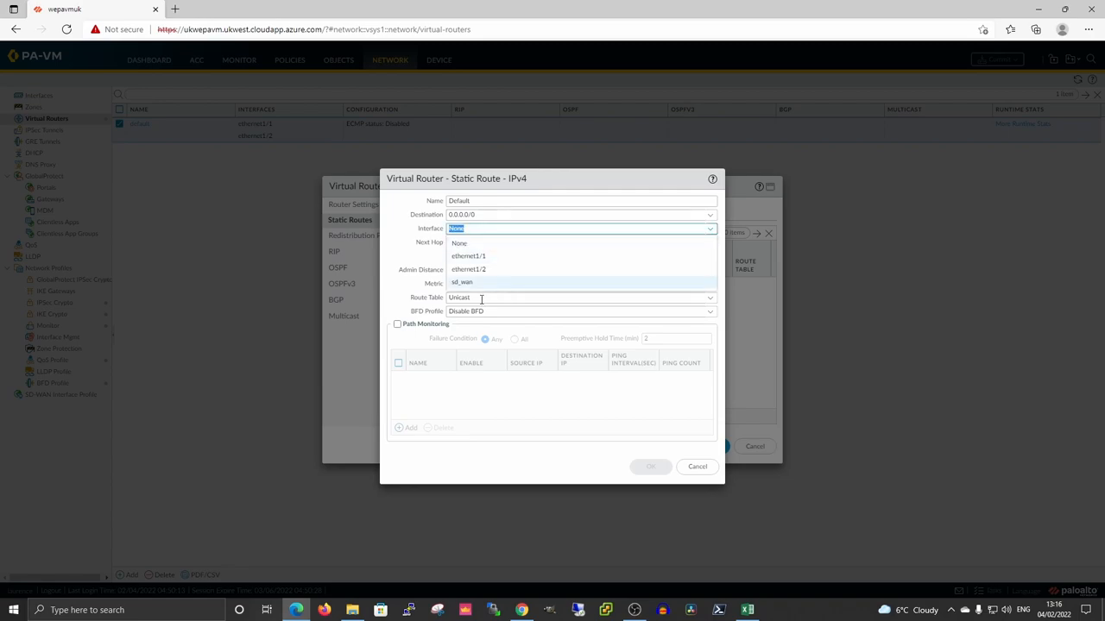
{"action": "left_click", "coordinate": [483, 269]}
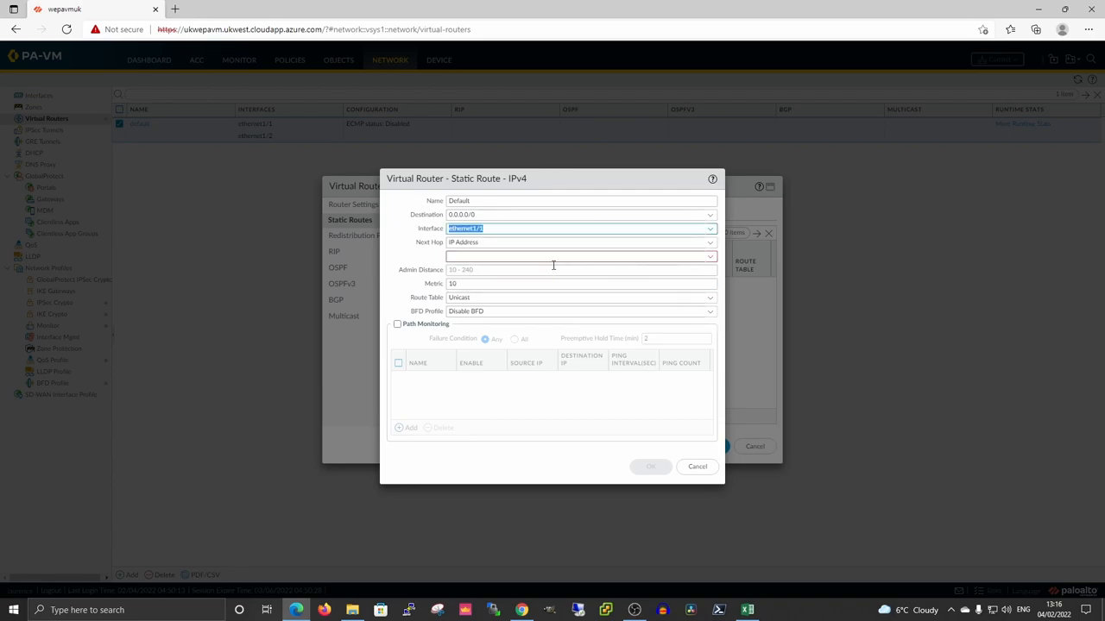
{"action": "left_click", "coordinate": [647, 256]}
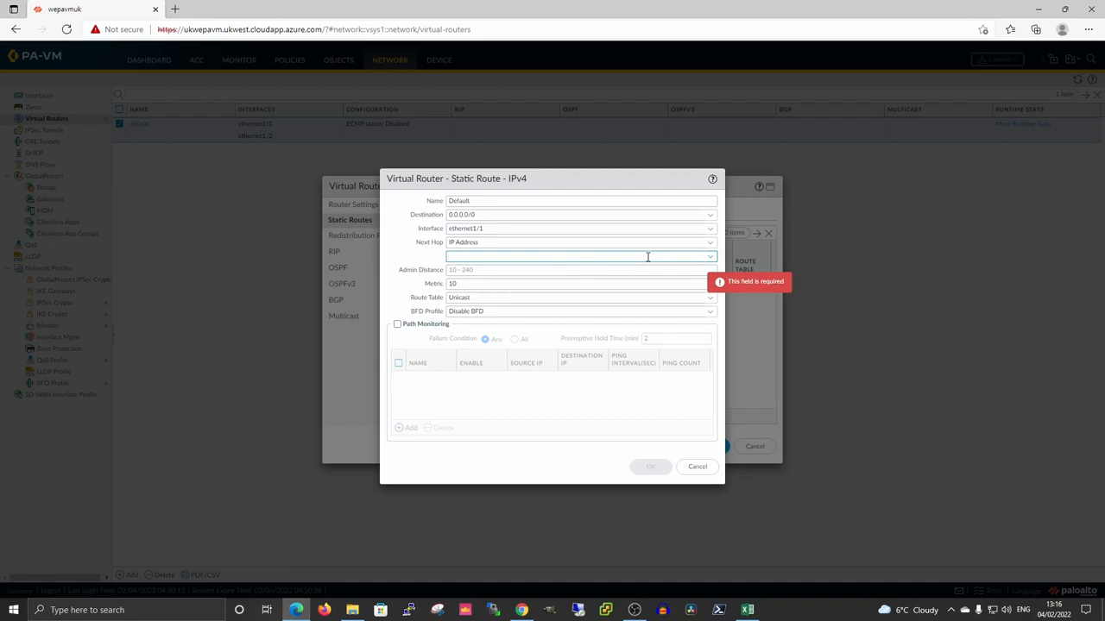
{"action": "type", "text": "10.1.1"}
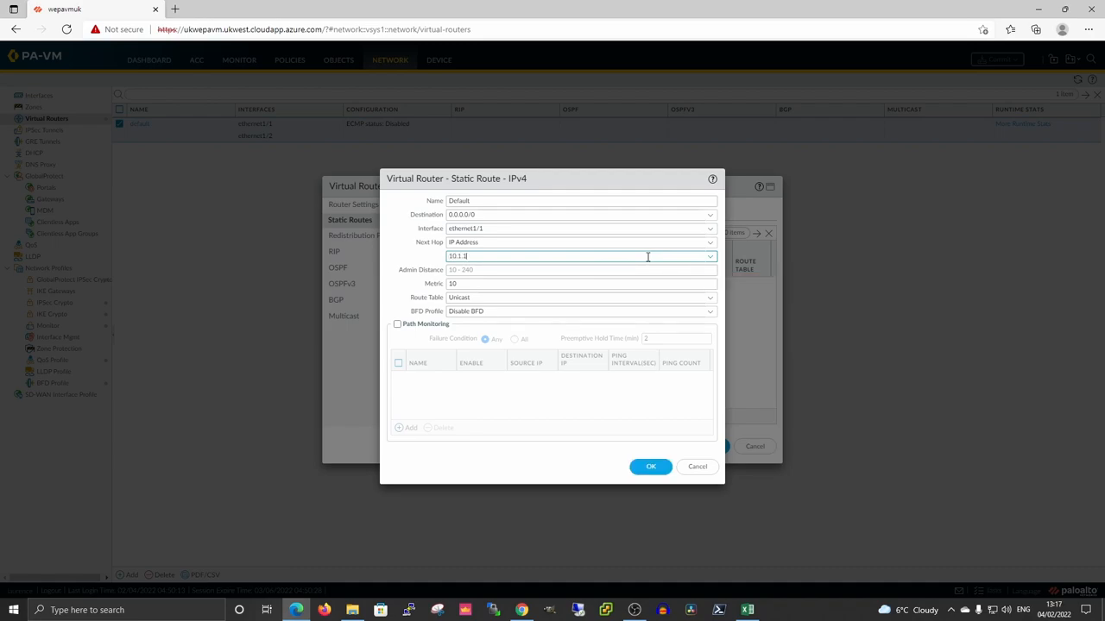
{"action": "type", "text": ".33"}
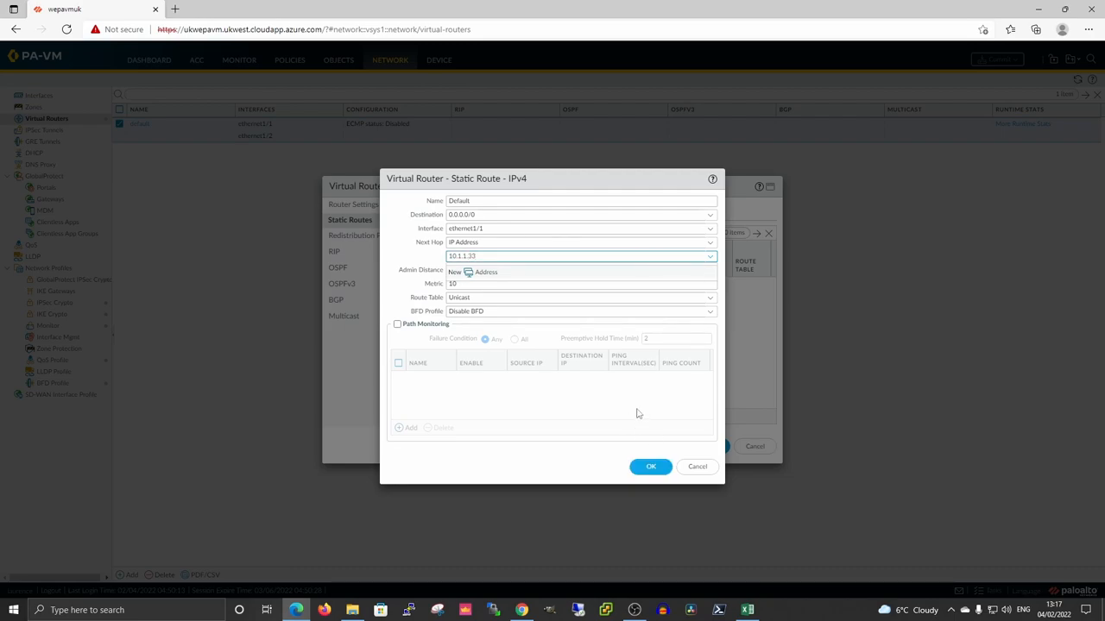
{"action": "left_click", "coordinate": [406, 252]}
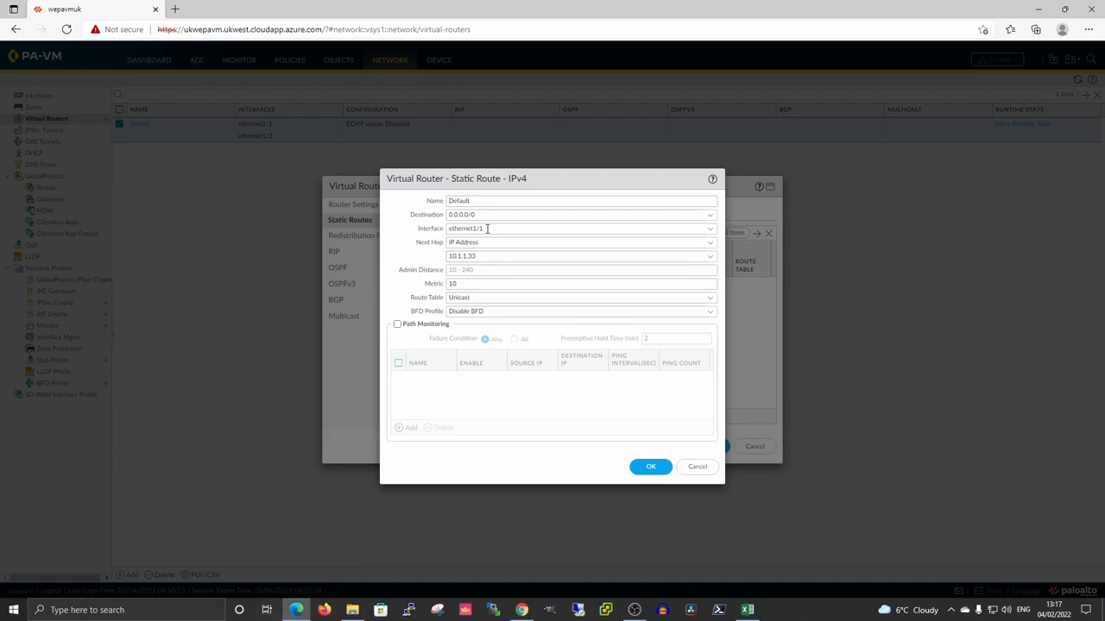
{"action": "left_click", "coordinate": [651, 466]}
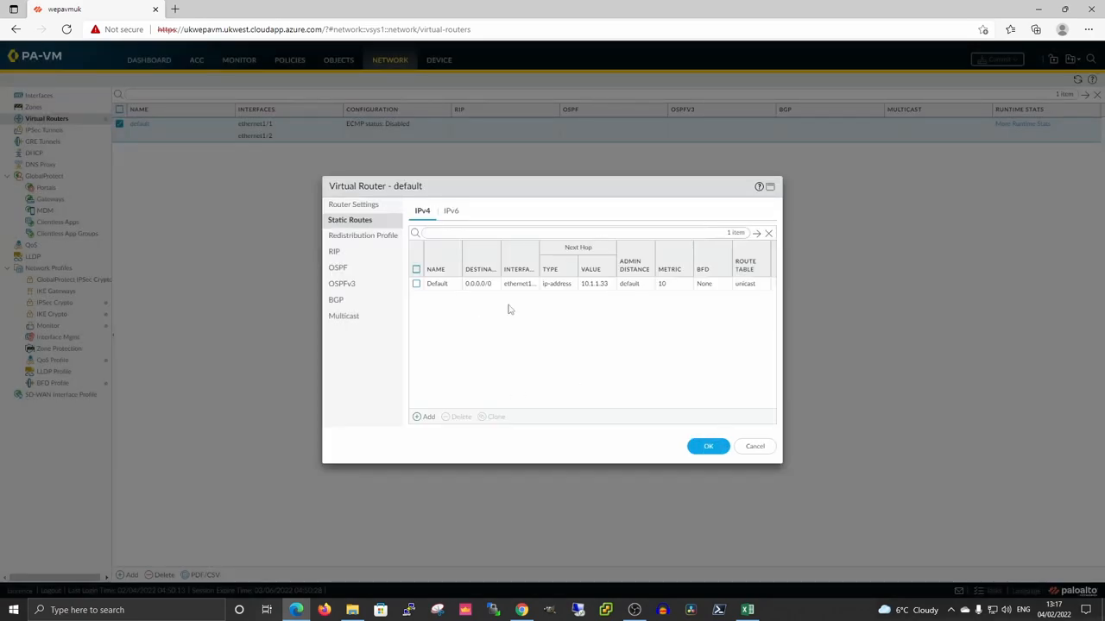
Add static route Hosts: 10.1.0.0/24 via ethernet1/2, next hop 10.1.1.17, and save the router.
{"action": "left_click", "coordinate": [420, 417]}
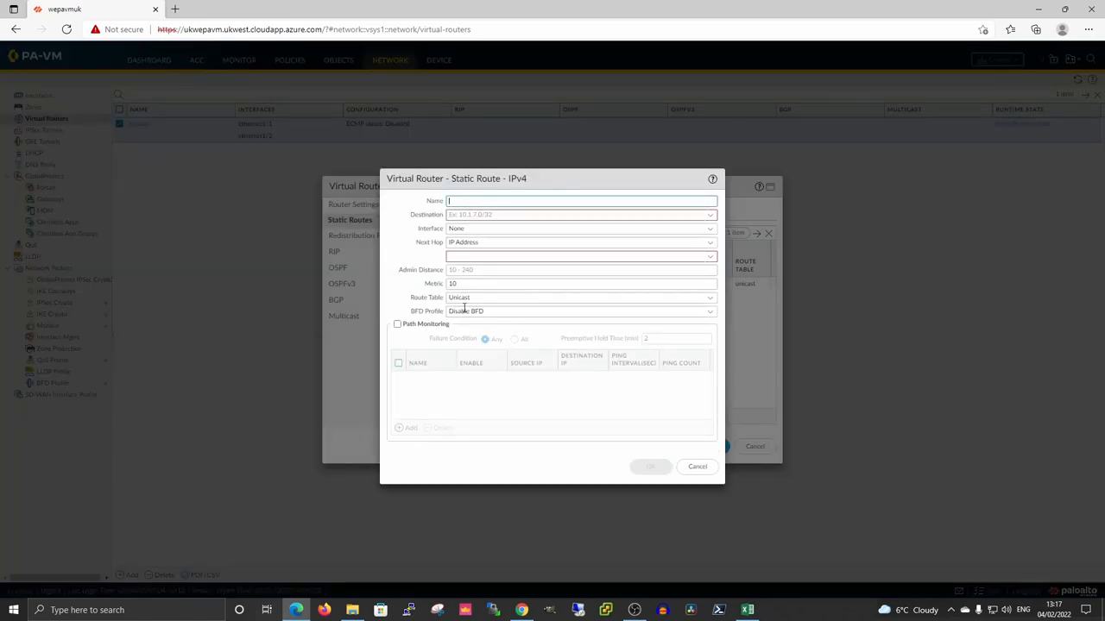
{"action": "left_click", "coordinate": [524, 204]}
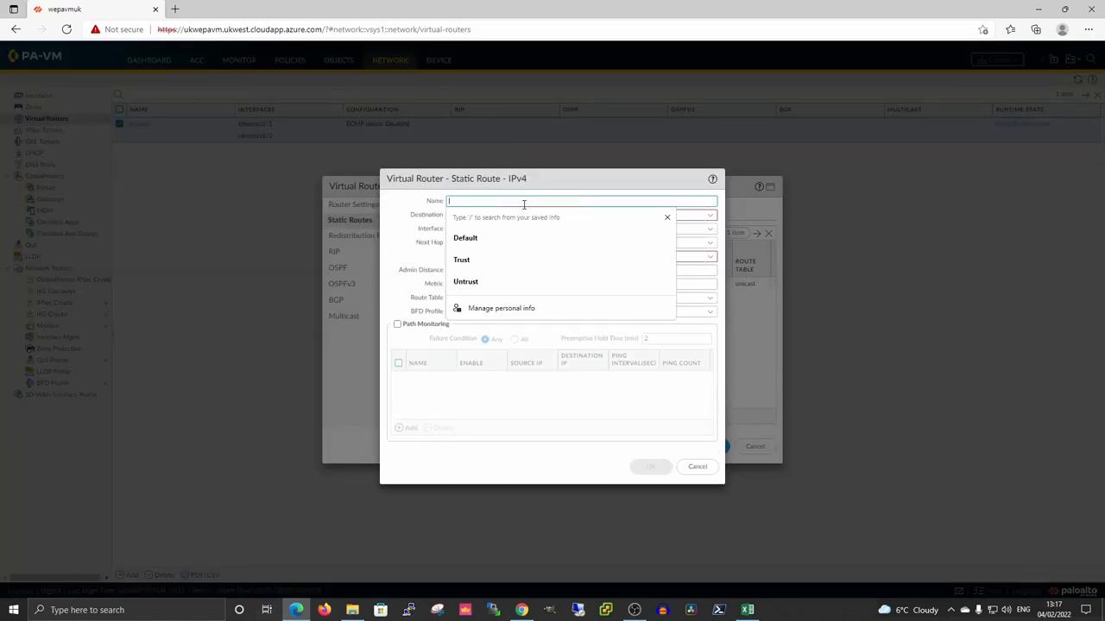
{"action": "type", "text": "Hosts"}
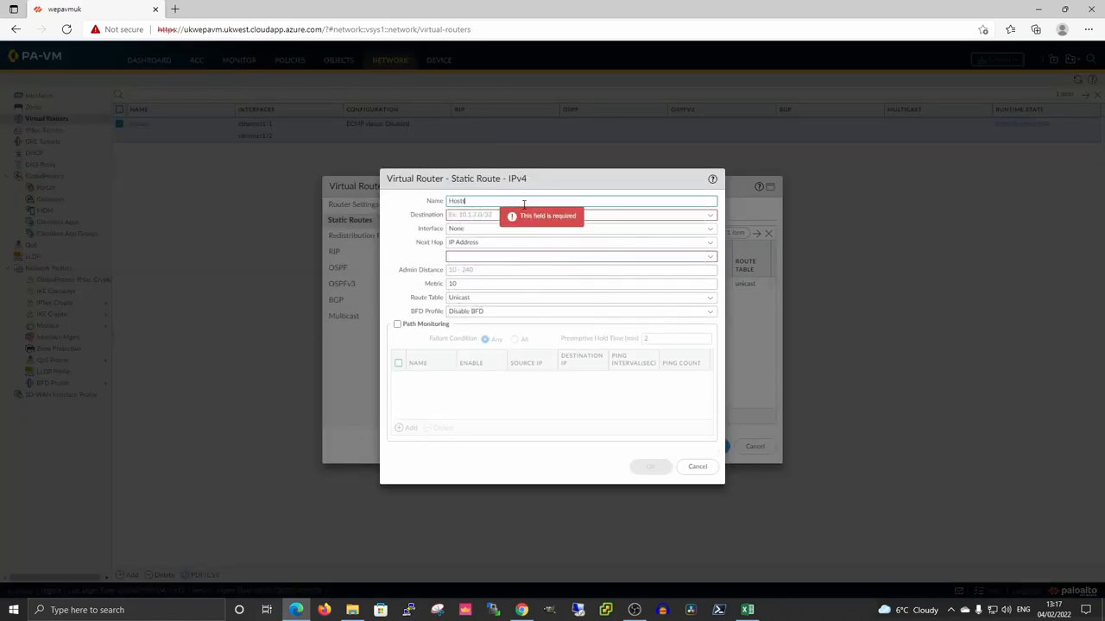
{"action": "left_click", "coordinate": [482, 216]}
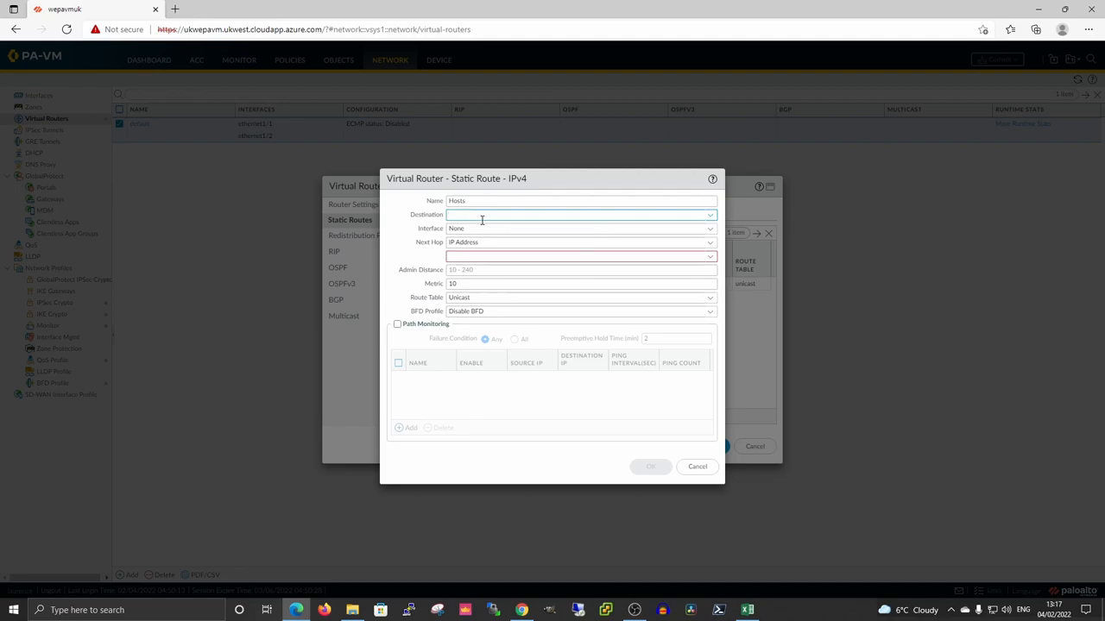
{"action": "type", "text": "10.1.0.0/24"}
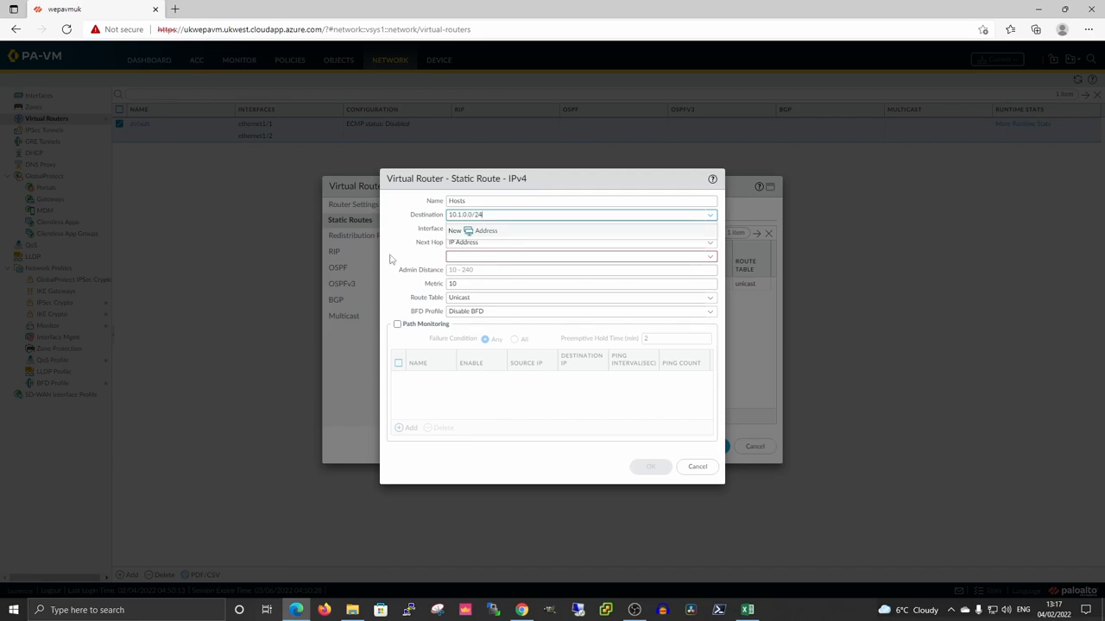
{"action": "left_click", "coordinate": [390, 259]}
{"action": "left_click", "coordinate": [710, 229]}
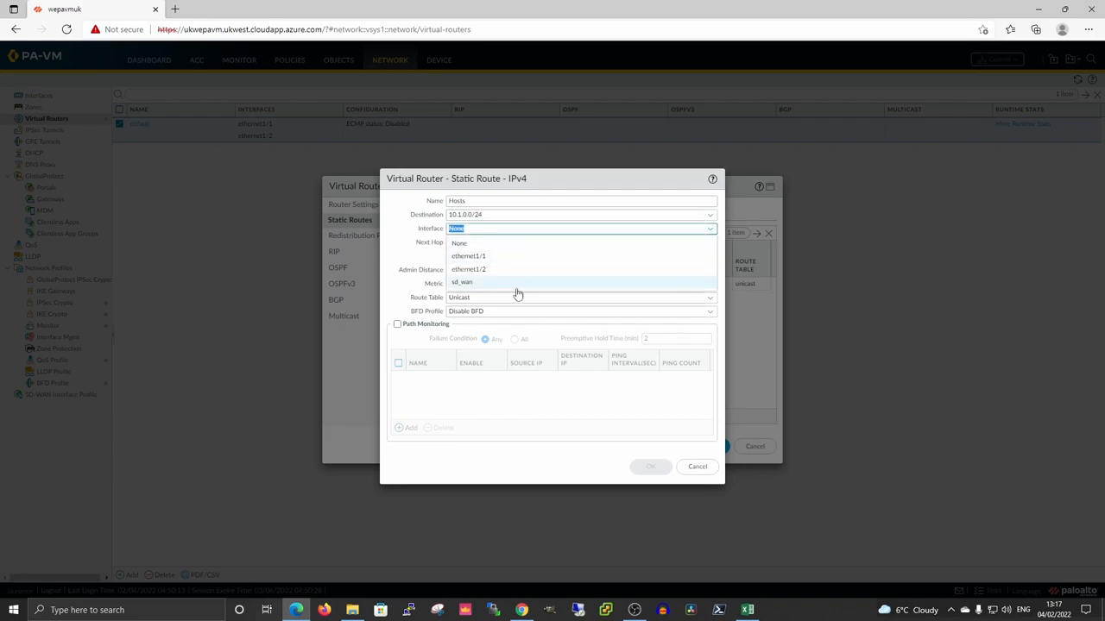
{"action": "left_click", "coordinate": [479, 269]}
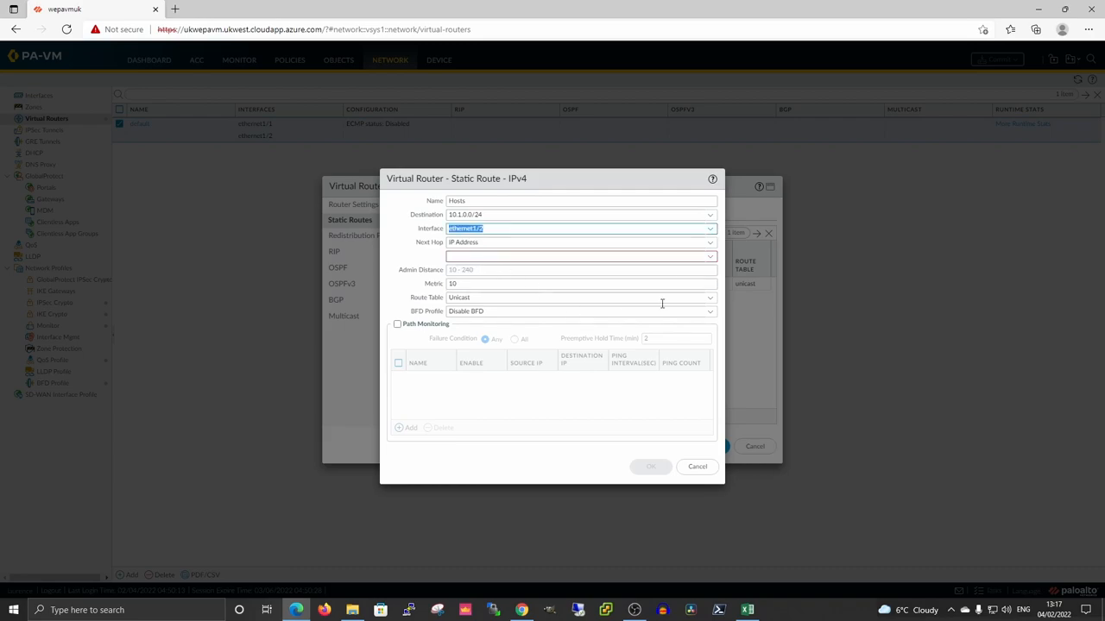
{"action": "left_click", "coordinate": [664, 256]}
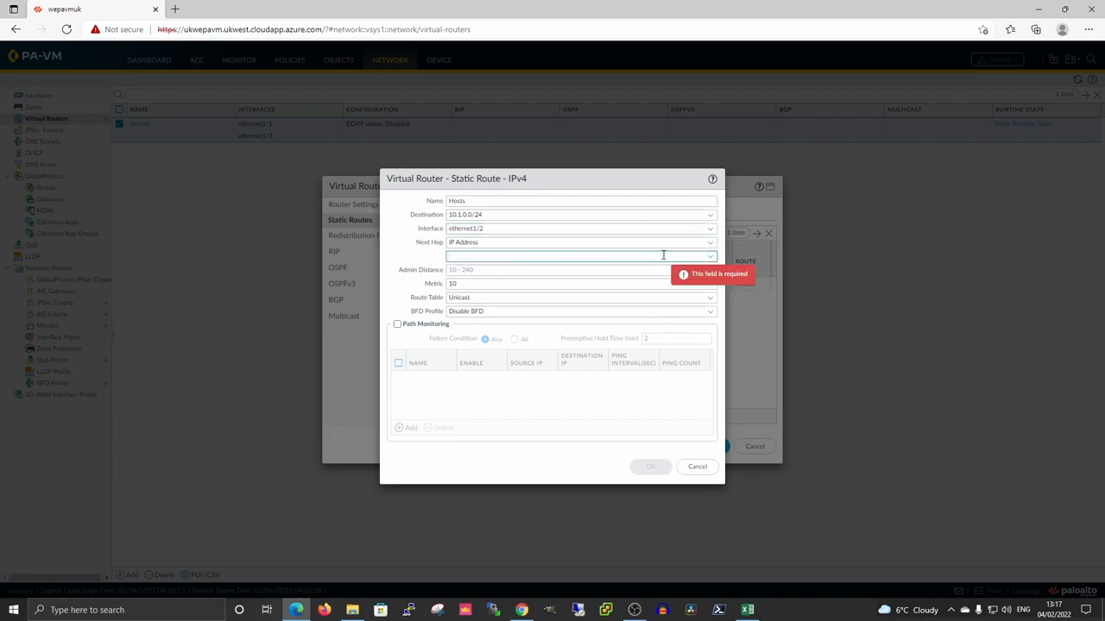
{"action": "type", "text": "10.1.1"}
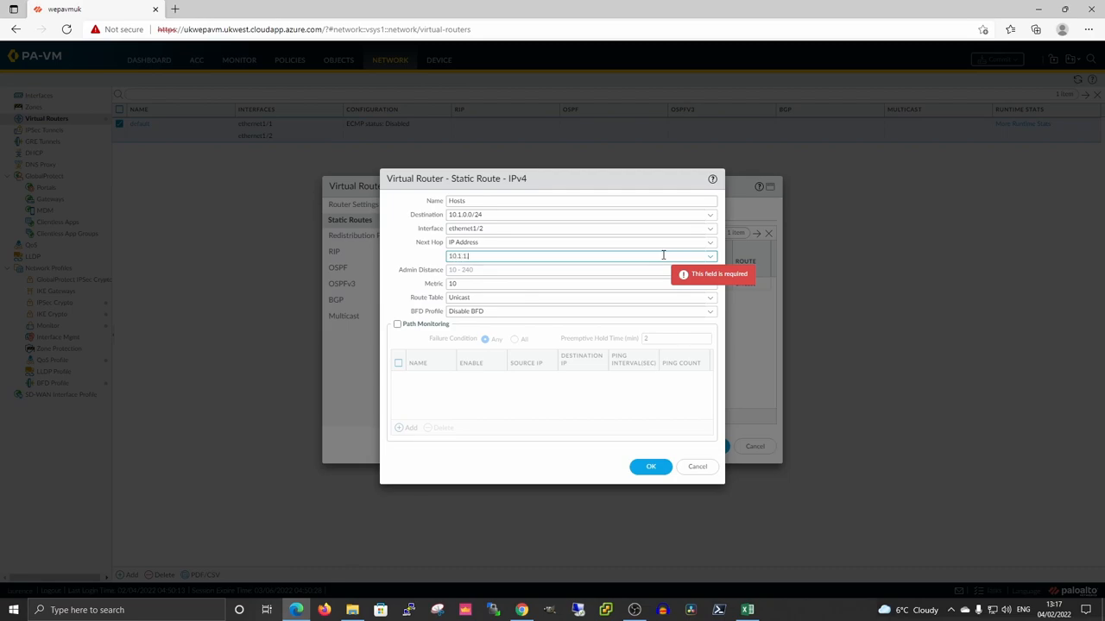
{"action": "type", "text": ".1"}
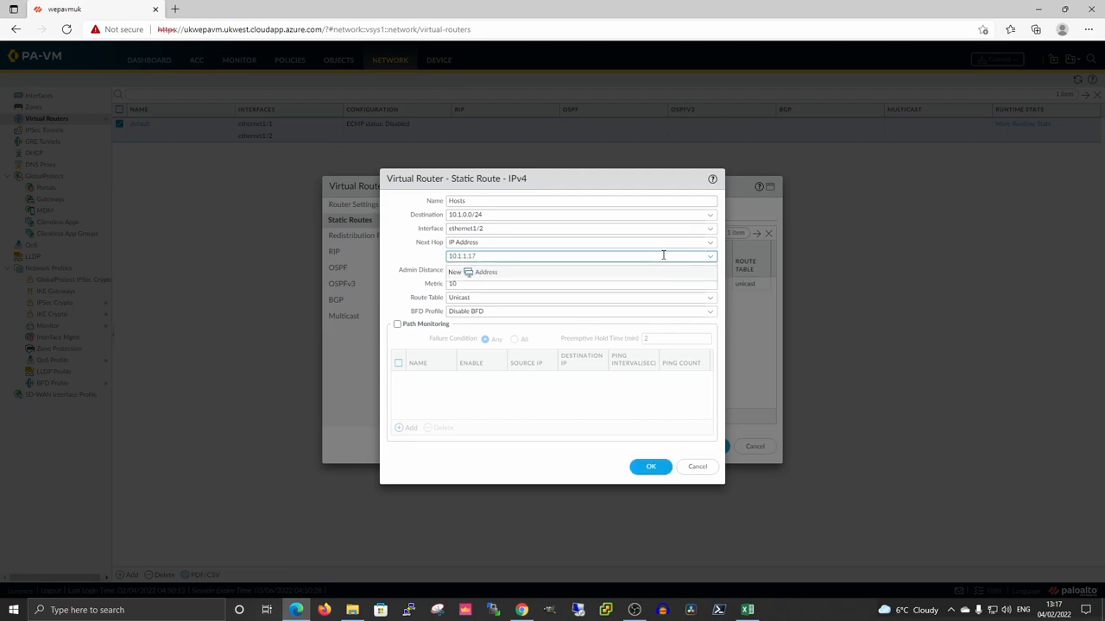
{"action": "type", "text": "7"}
{"action": "left_click", "coordinate": [649, 468]}
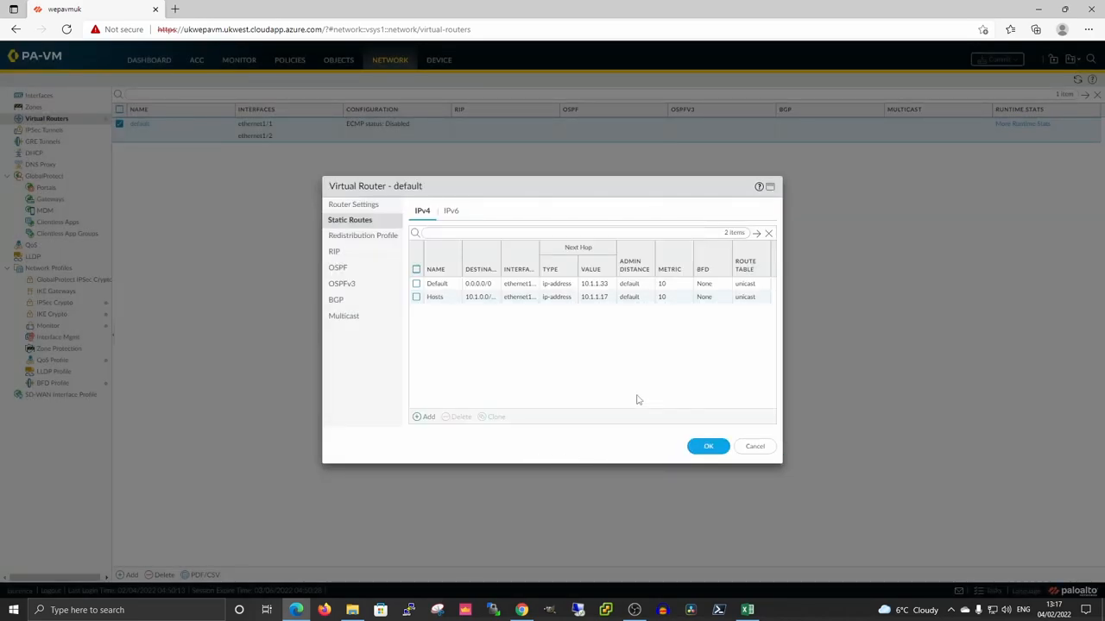
{"action": "left_click", "coordinate": [708, 446]}
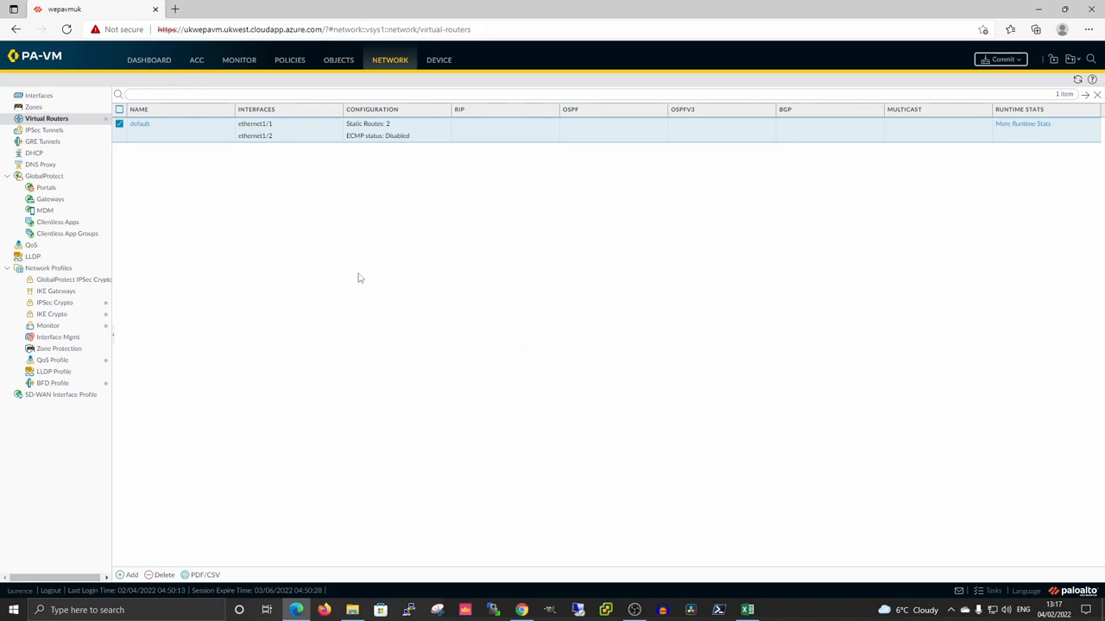
Bring up the Commit dialog and cancel it without committing yet.
{"action": "left_click", "coordinate": [1003, 60]}
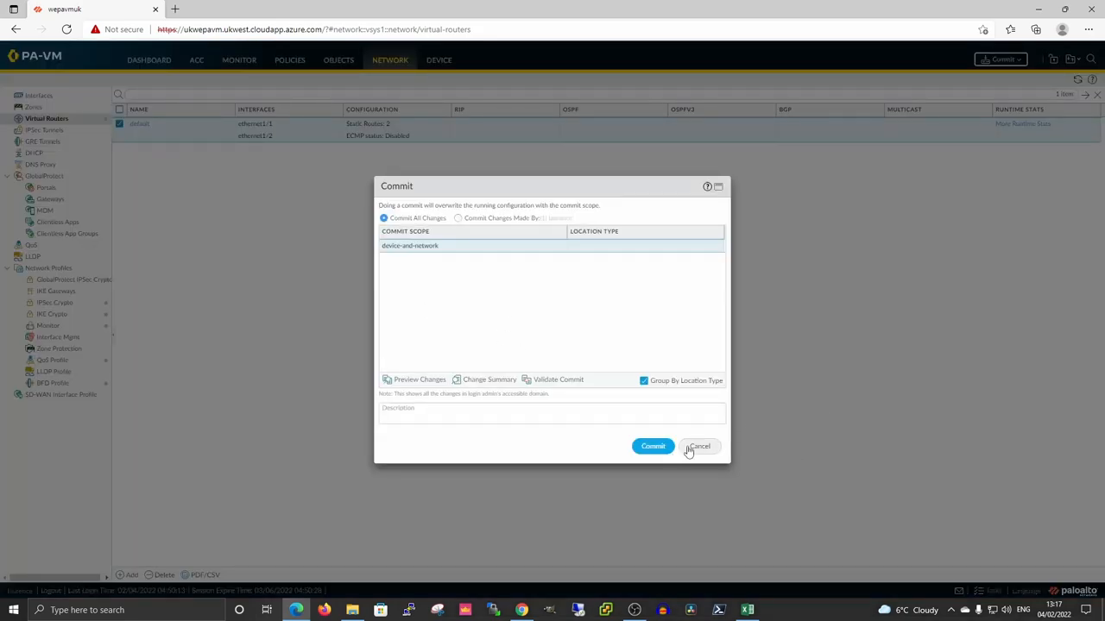
{"action": "left_click", "coordinate": [699, 447]}
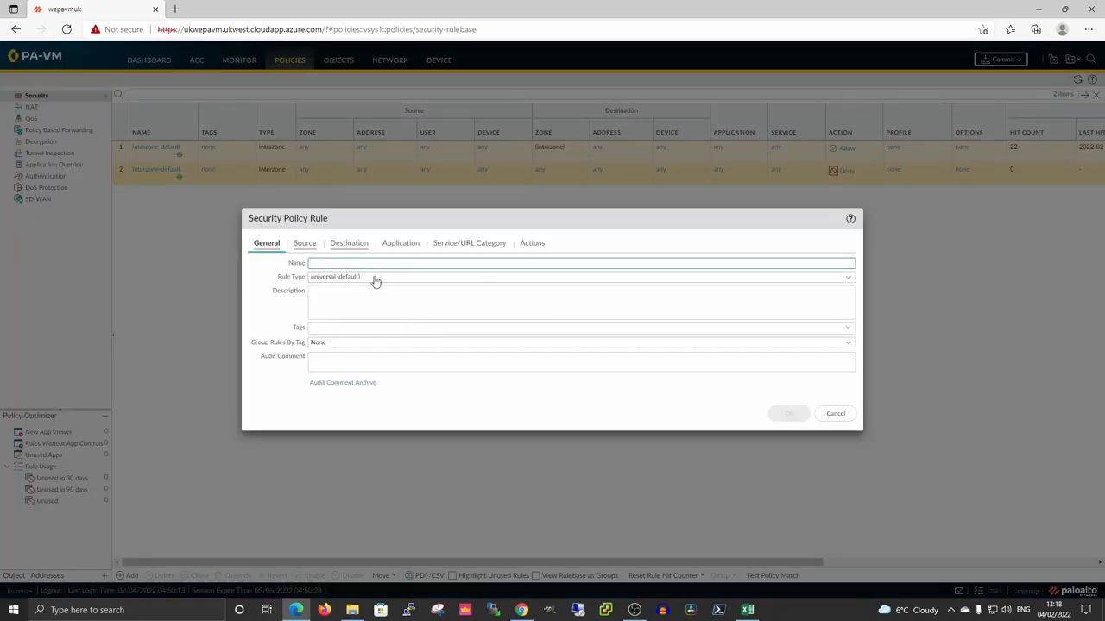
Create security rule Deny-log matching any source zone and any destination zone.
{"action": "left_click", "coordinate": [397, 261]}
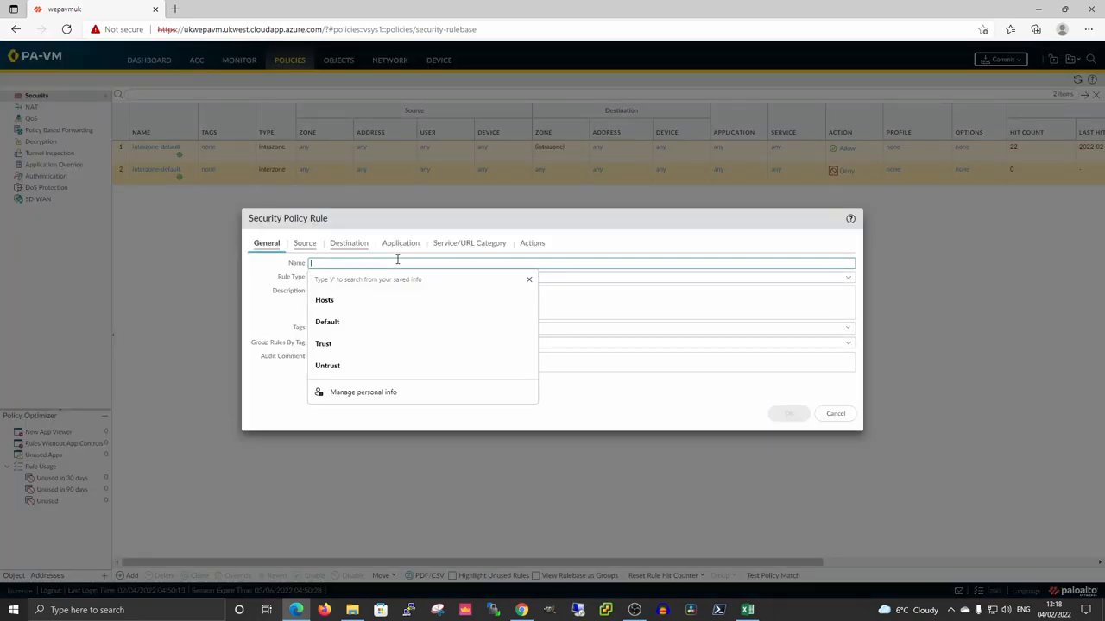
{"action": "type", "text": "Deny-log"}
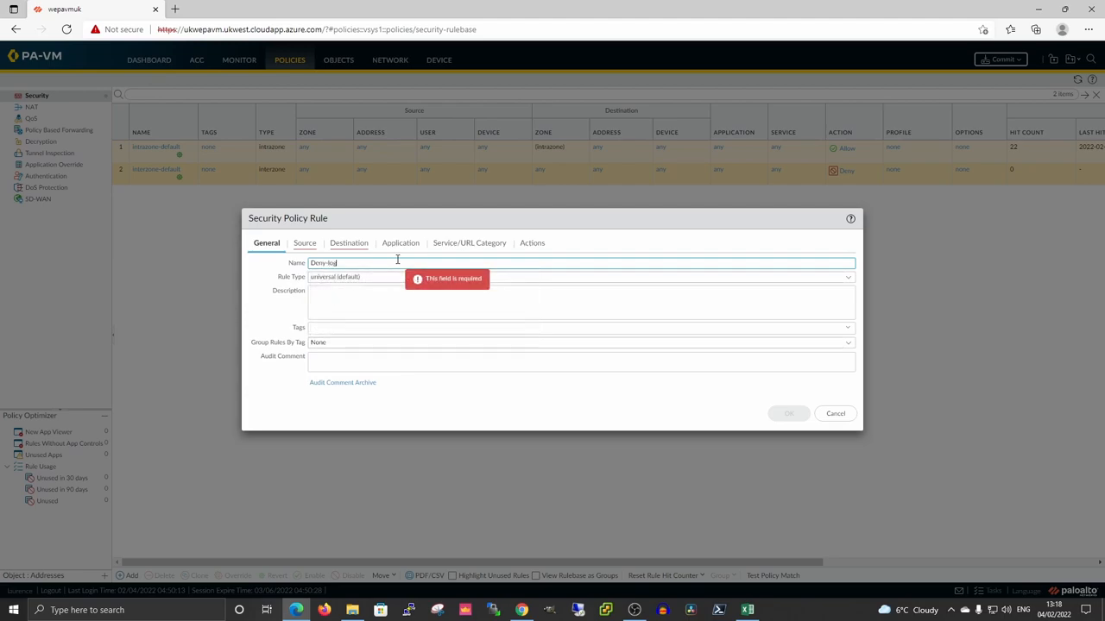
{"action": "left_click", "coordinate": [303, 245]}
{"action": "left_click", "coordinate": [254, 266]}
{"action": "left_click", "coordinate": [345, 244]}
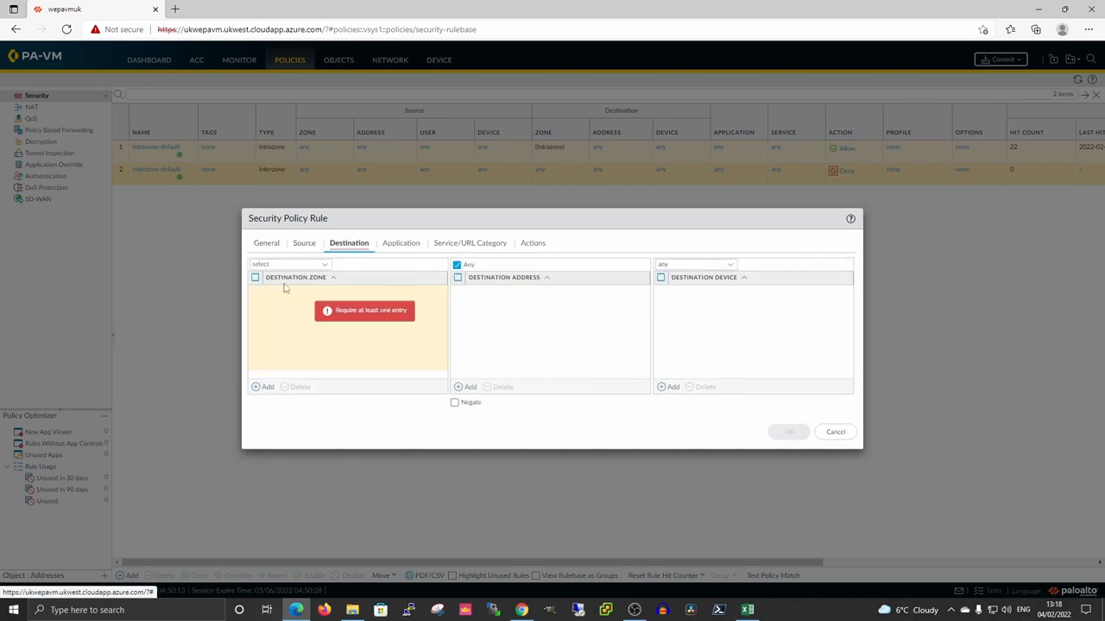
{"action": "left_click", "coordinate": [321, 261]}
{"action": "left_click", "coordinate": [278, 294]}
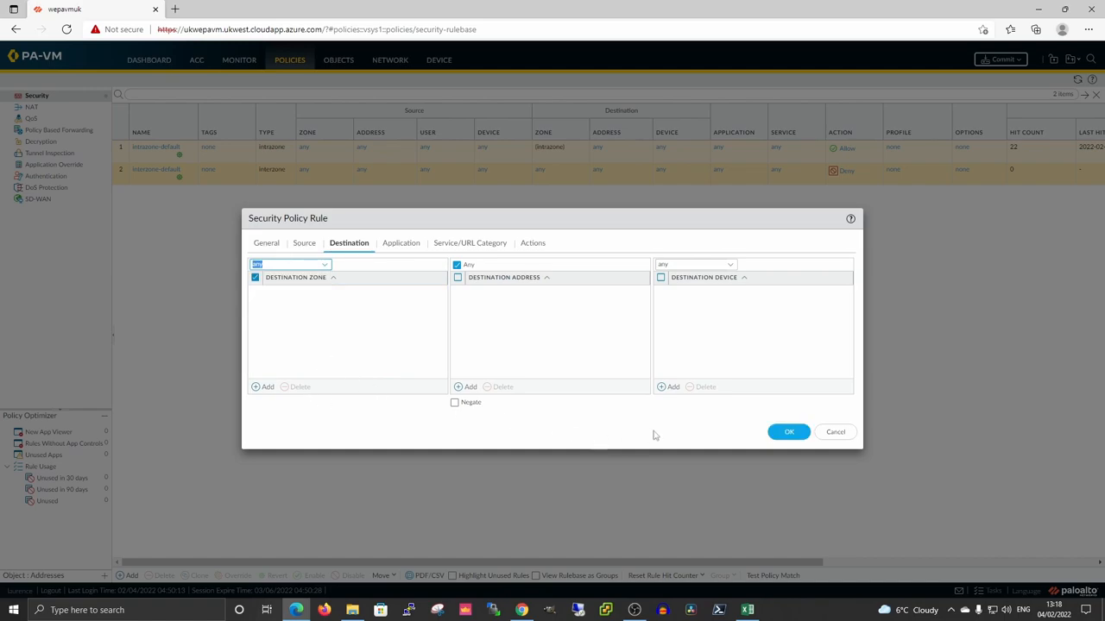
{"action": "left_click", "coordinate": [773, 434]}
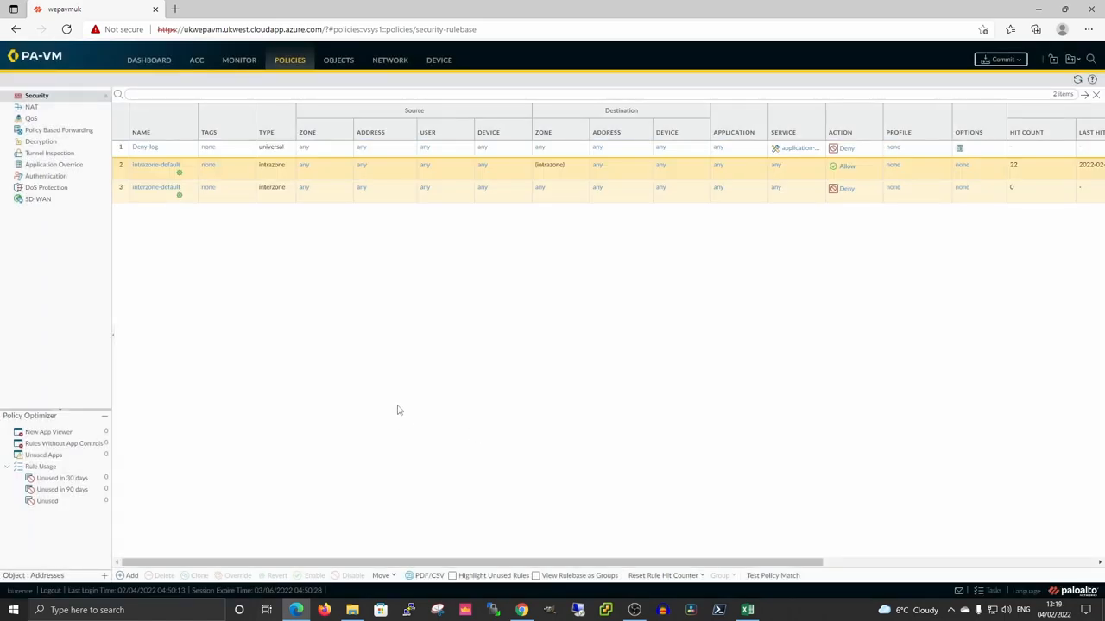
Start a new security rule named Internet Access with source zone Trust.
{"action": "left_click", "coordinate": [129, 576]}
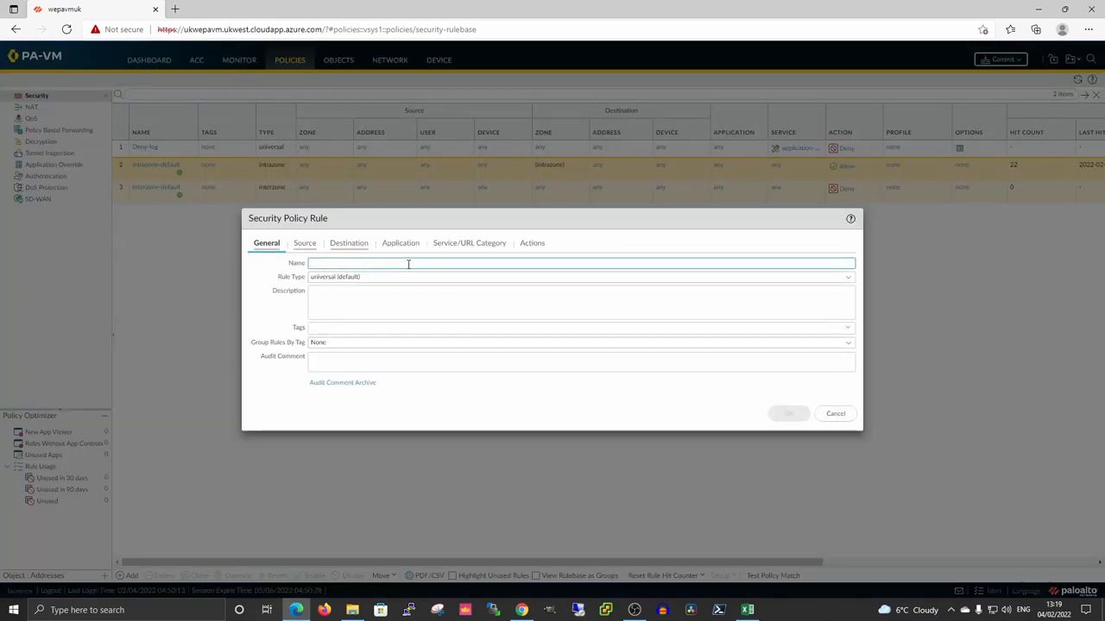
{"action": "left_click", "coordinate": [412, 263]}
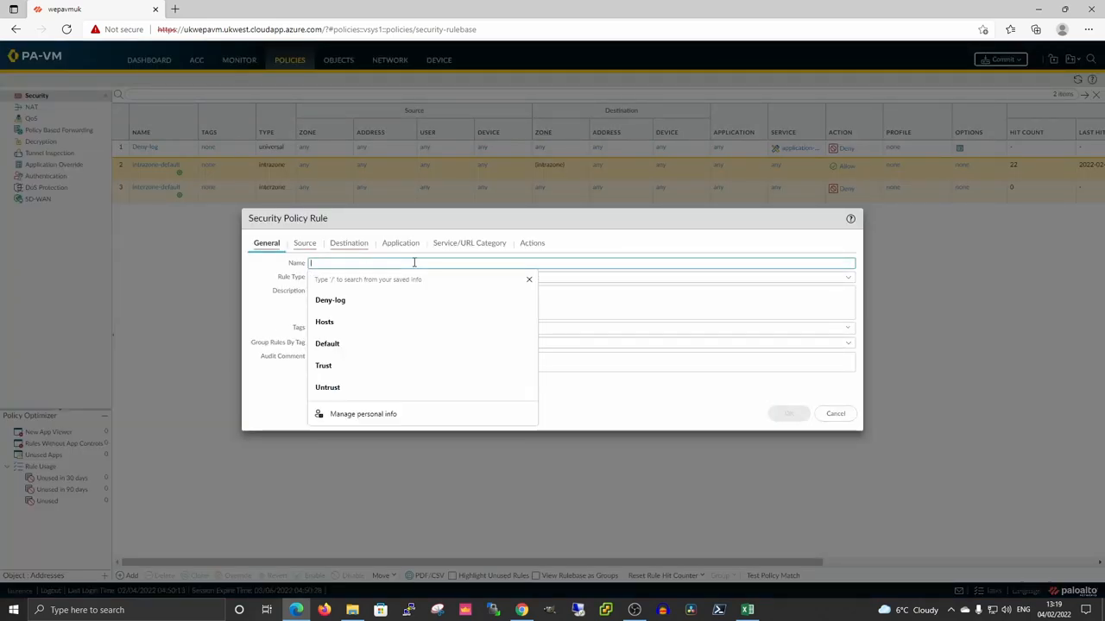
{"action": "type", "text": "Inter"}
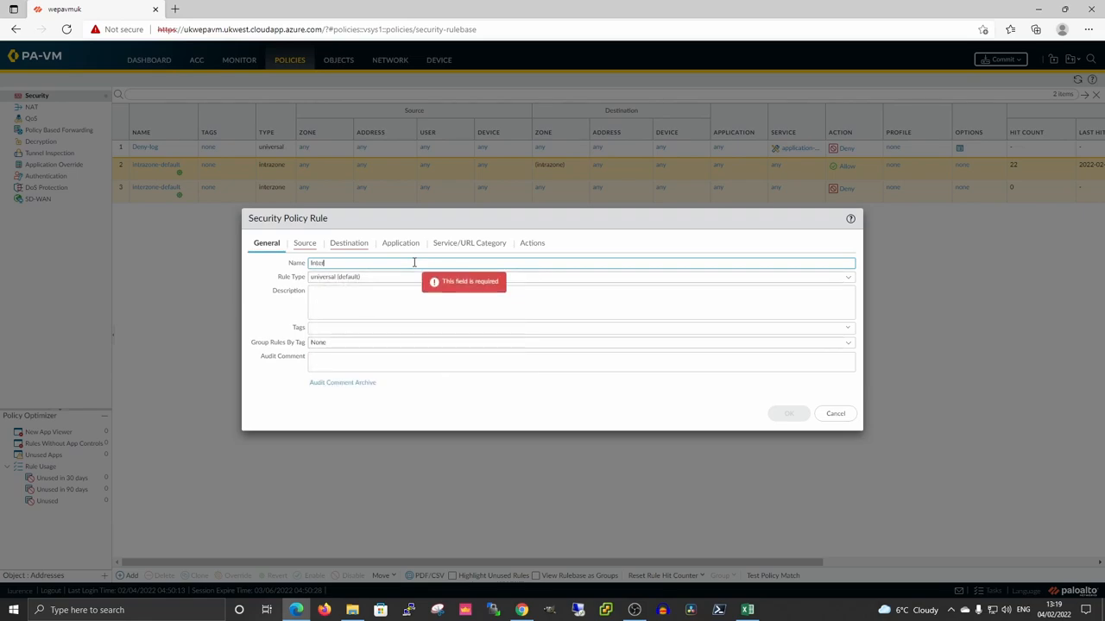
{"action": "type", "text": "net Access"}
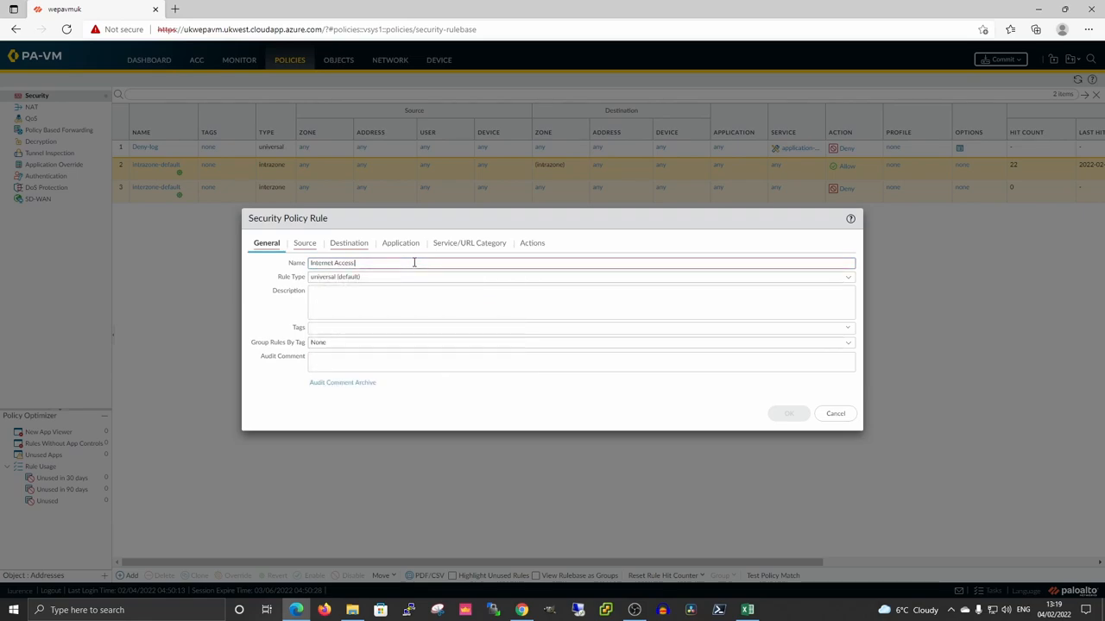
{"action": "left_click", "coordinate": [304, 244]}
{"action": "left_click", "coordinate": [263, 387]}
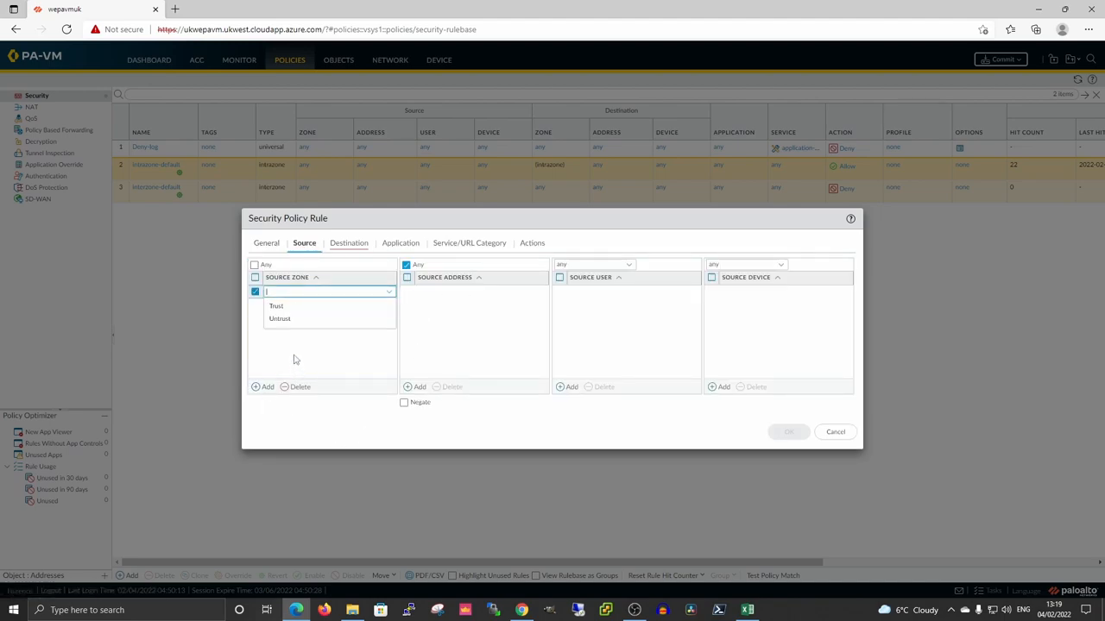
{"action": "left_click", "coordinate": [276, 306]}
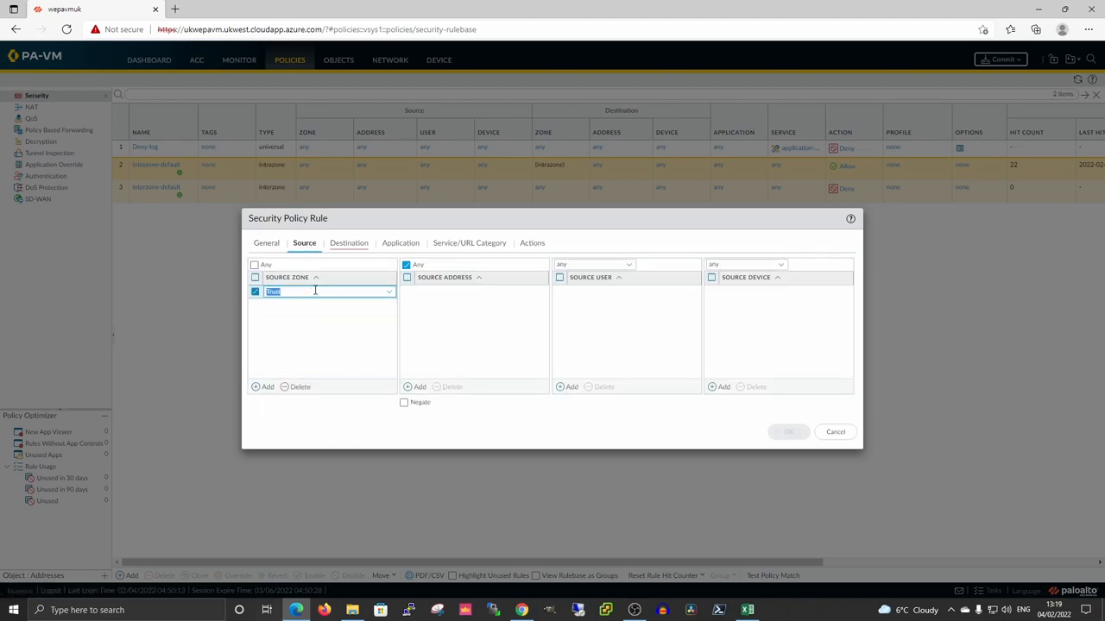
Set destination zone Untrust, review the remaining tabs, and save the Internet Access rule.
{"action": "left_click", "coordinate": [345, 245]}
{"action": "left_click", "coordinate": [263, 386]}
{"action": "left_click", "coordinate": [286, 321]}
{"action": "left_click", "coordinate": [403, 244]}
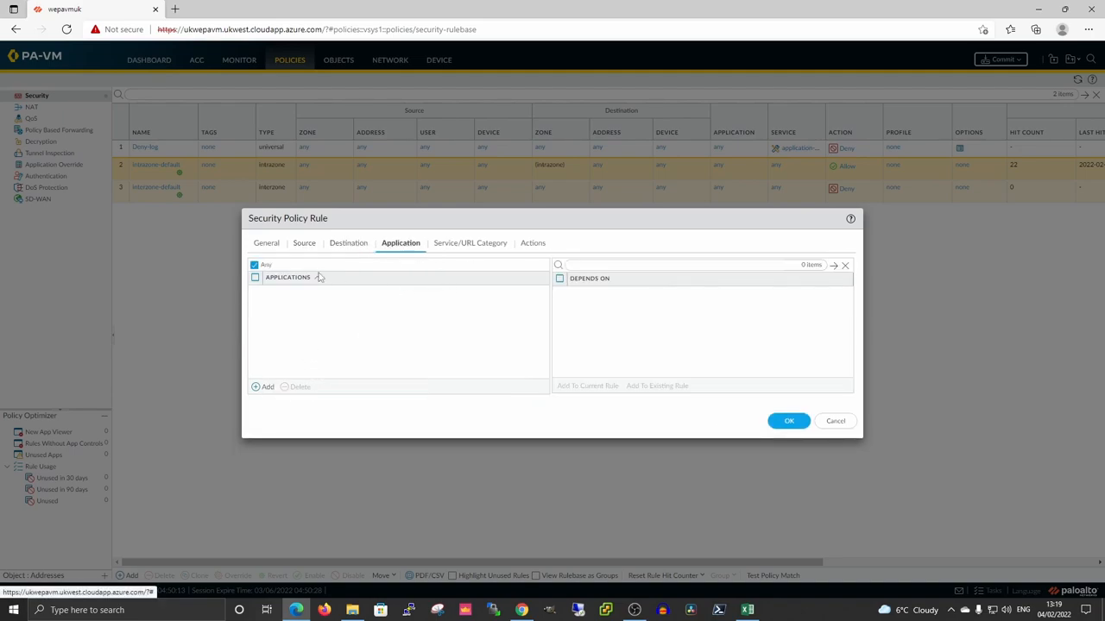
{"action": "left_click", "coordinate": [474, 245]}
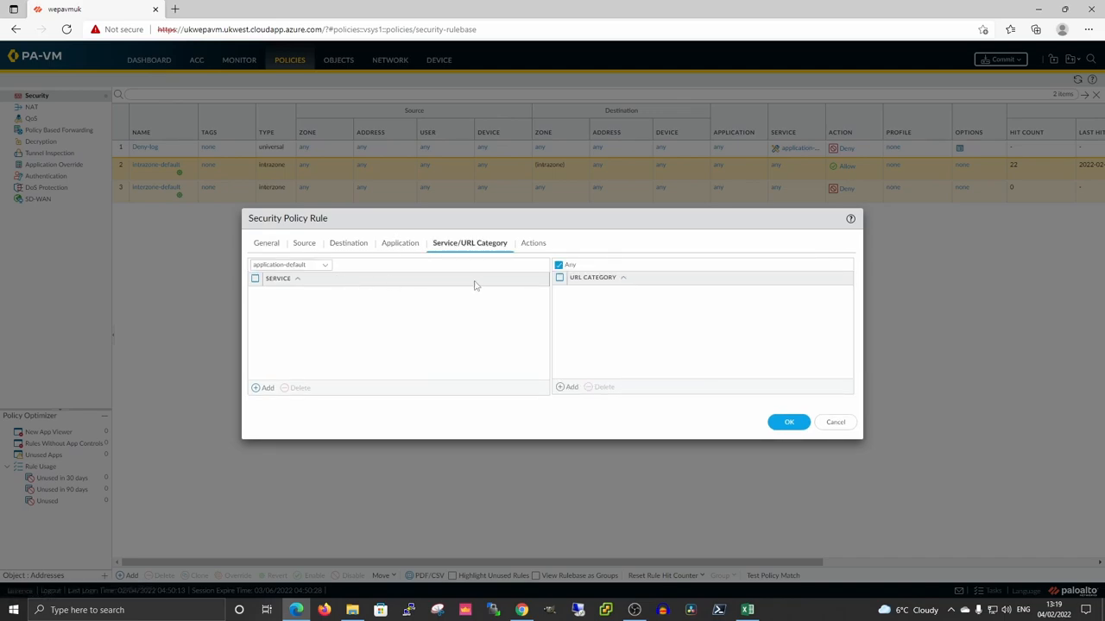
{"action": "left_click", "coordinate": [533, 244]}
{"action": "left_click", "coordinate": [787, 398]}
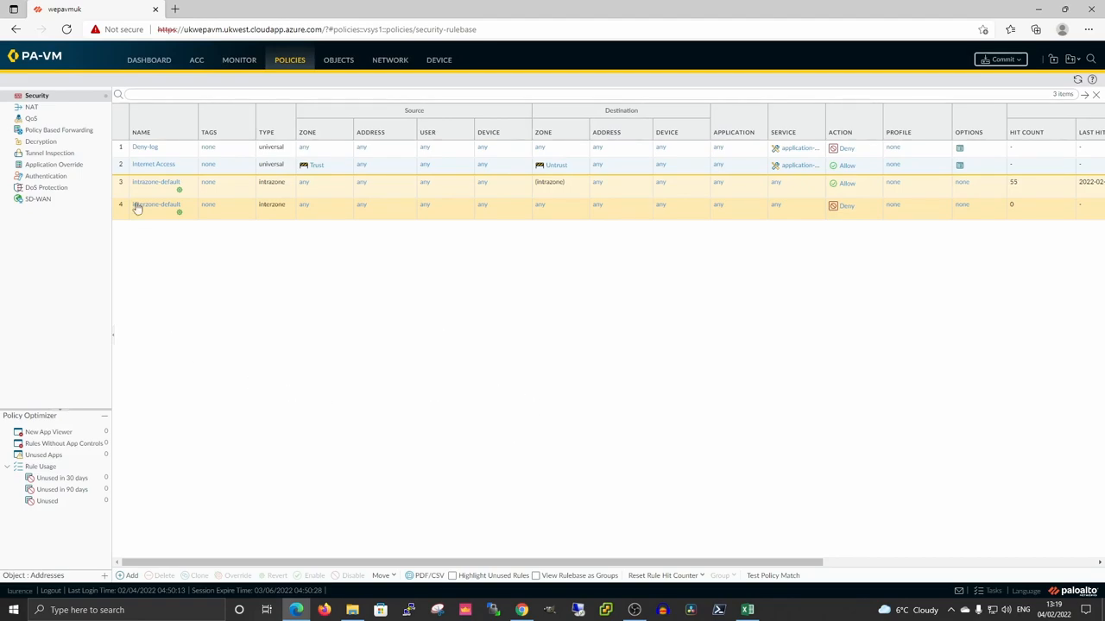
{"action": "left_click", "coordinate": [120, 152]}
Move Deny-log below Internet Access, discard a new rule draft, and go to NAT policies.
{"action": "left_click", "coordinate": [390, 577]}
{"action": "left_click", "coordinate": [393, 545]}
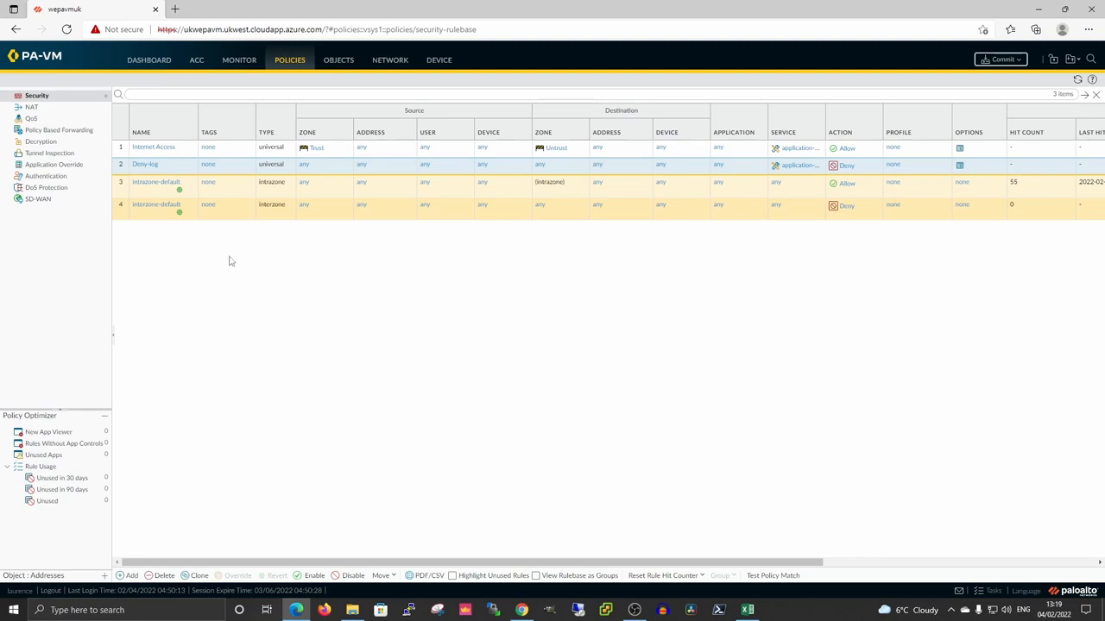
{"action": "left_click", "coordinate": [126, 577]}
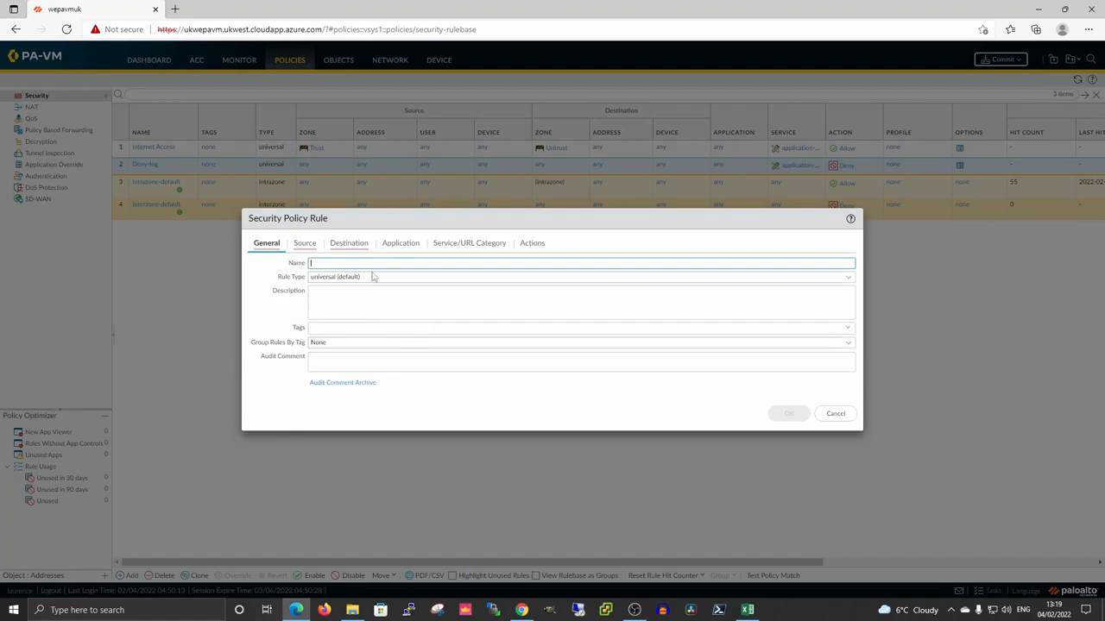
{"action": "left_click", "coordinate": [834, 413]}
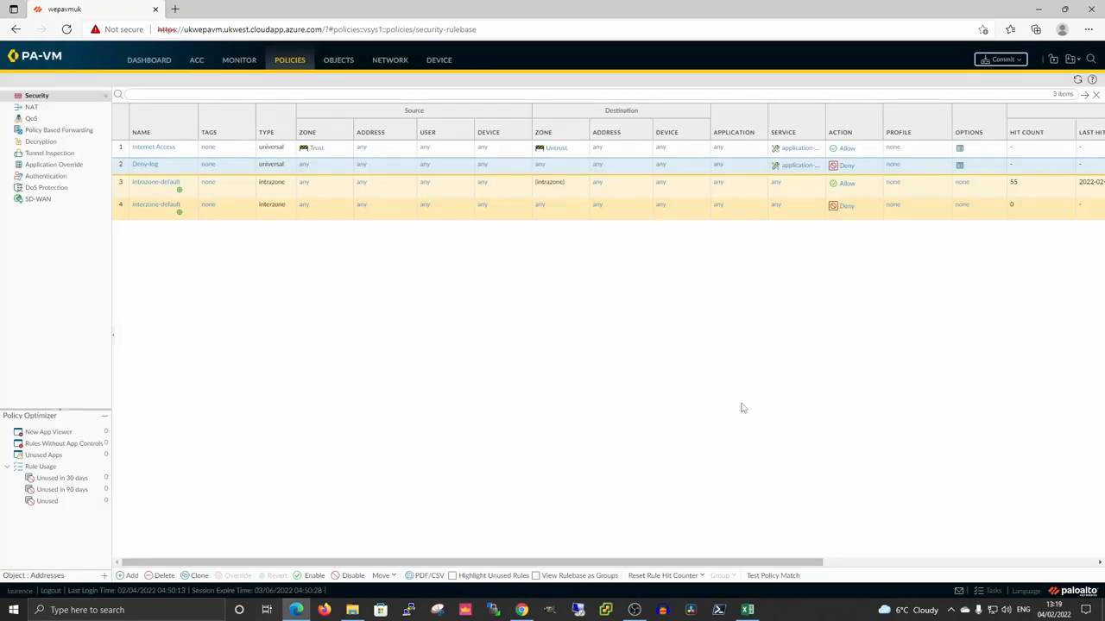
{"action": "left_click", "coordinate": [36, 108]}
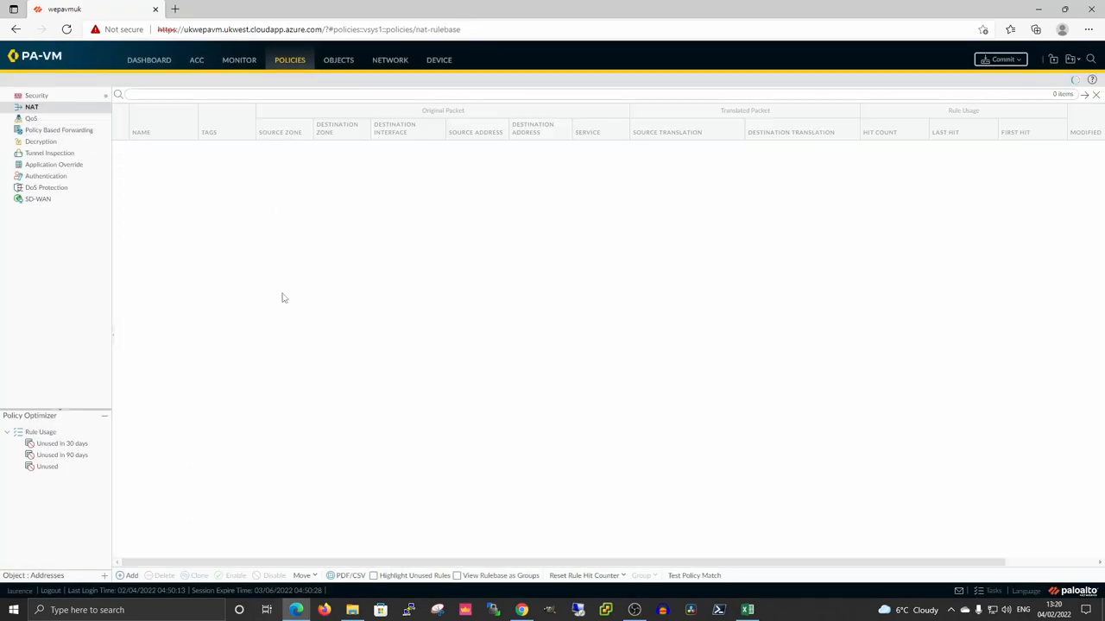
Start NAT rule Hide with original packet source zone Trust and destination zone Untrust.
{"action": "left_click", "coordinate": [127, 576]}
{"action": "left_click", "coordinate": [479, 264]}
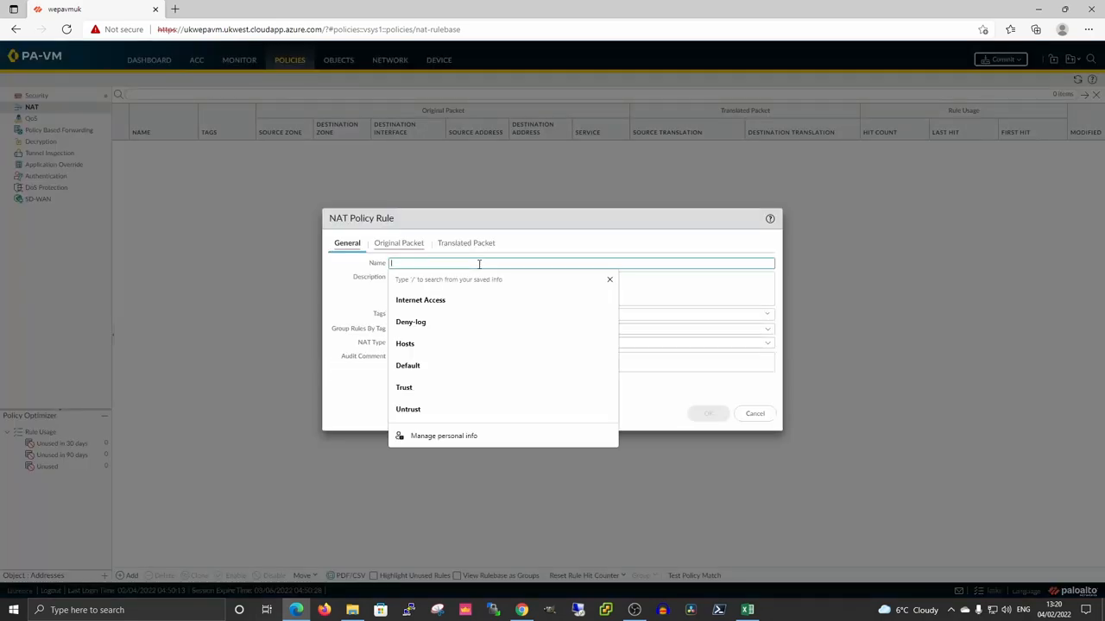
{"action": "type", "text": "Holde"}
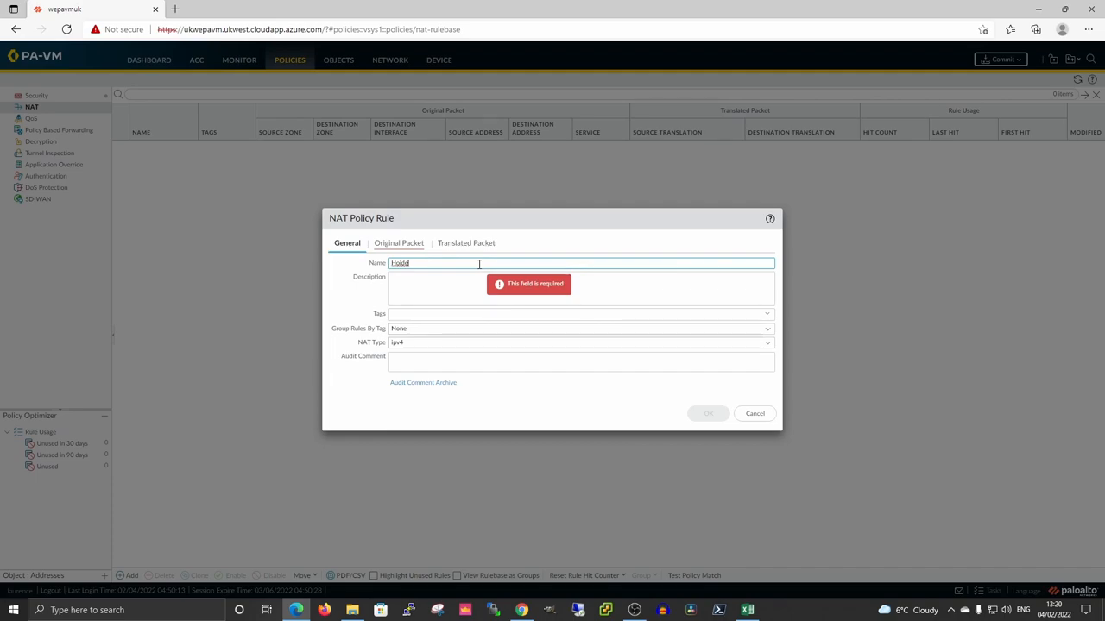
{"action": "key", "text": "BackSpace"}
{"action": "key", "text": "BackSpace"}
{"action": "key", "text": "BackSpace"}
{"action": "type", "text": "ide"}
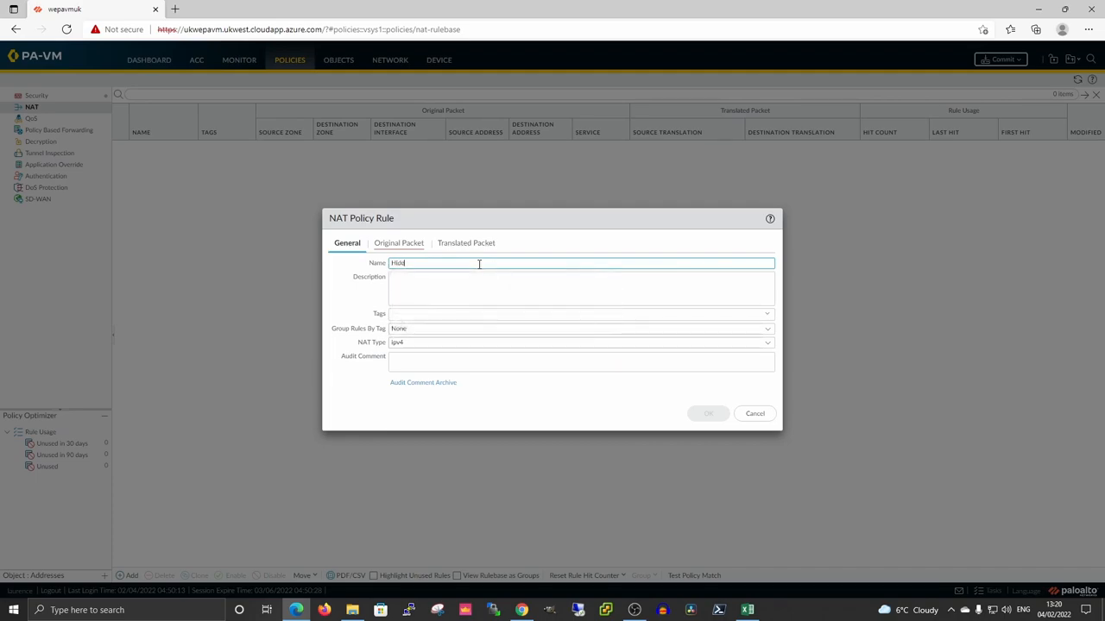
{"action": "left_click", "coordinate": [393, 244]}
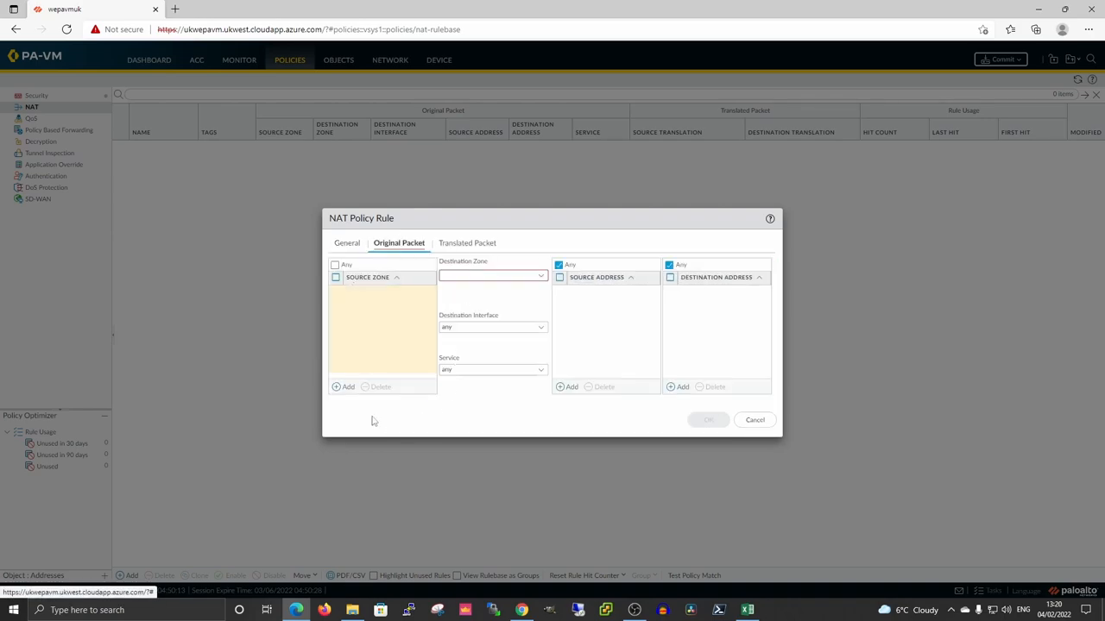
{"action": "left_click", "coordinate": [343, 389]}
{"action": "left_click", "coordinate": [360, 306]}
{"action": "left_click", "coordinate": [543, 278]}
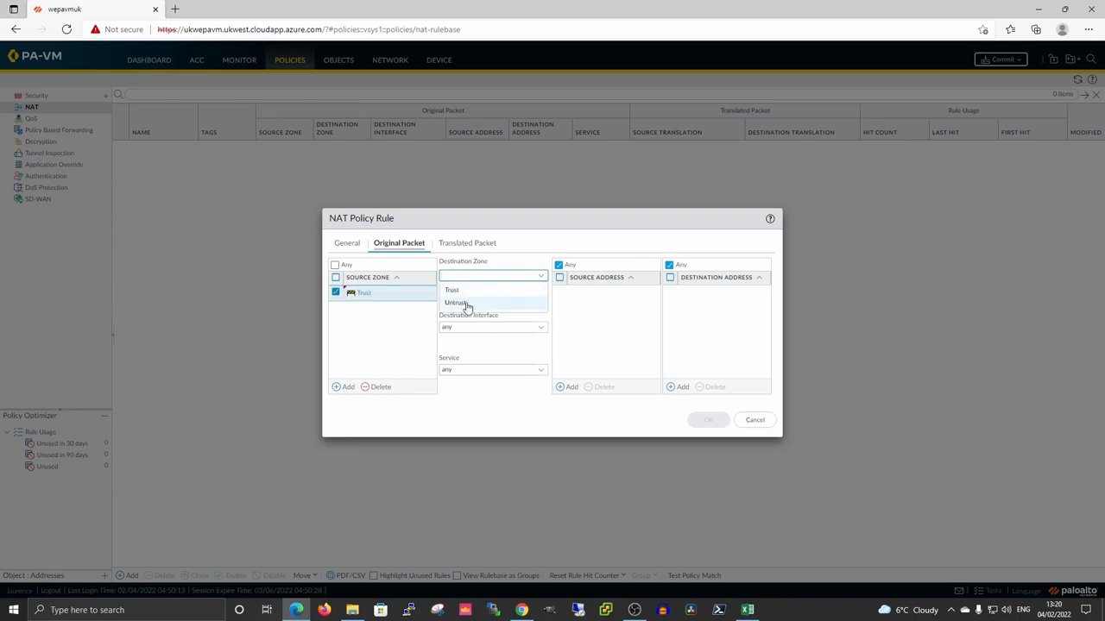
{"action": "left_click", "coordinate": [456, 304]}
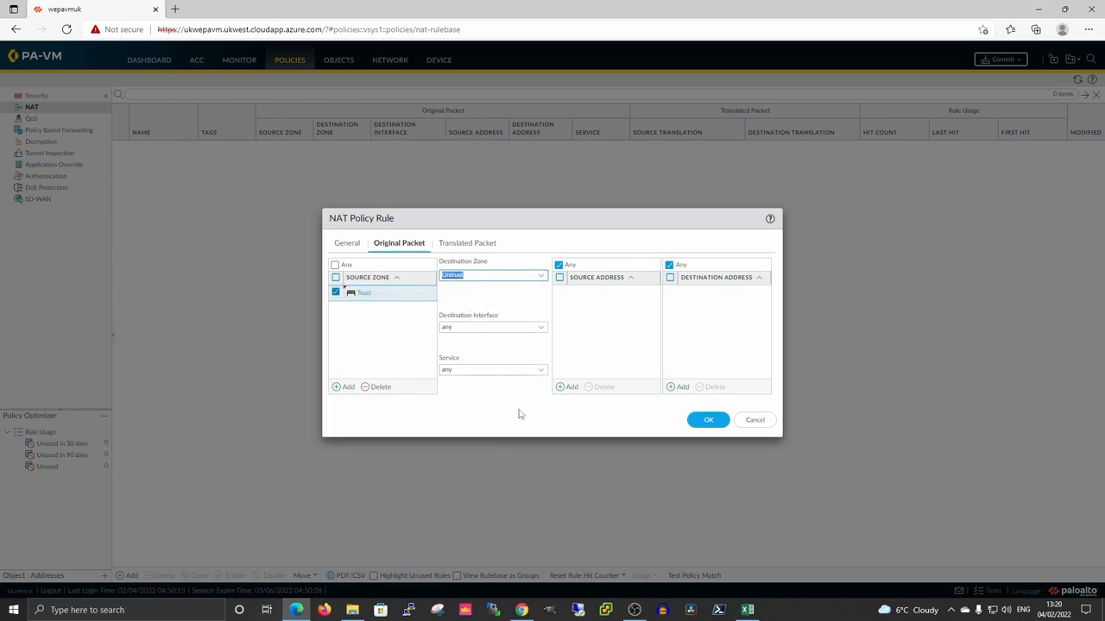
Translate source to Dynamic IP And Port using interface address ethernet1/1, and save the rule.
{"action": "left_click", "coordinate": [467, 243]}
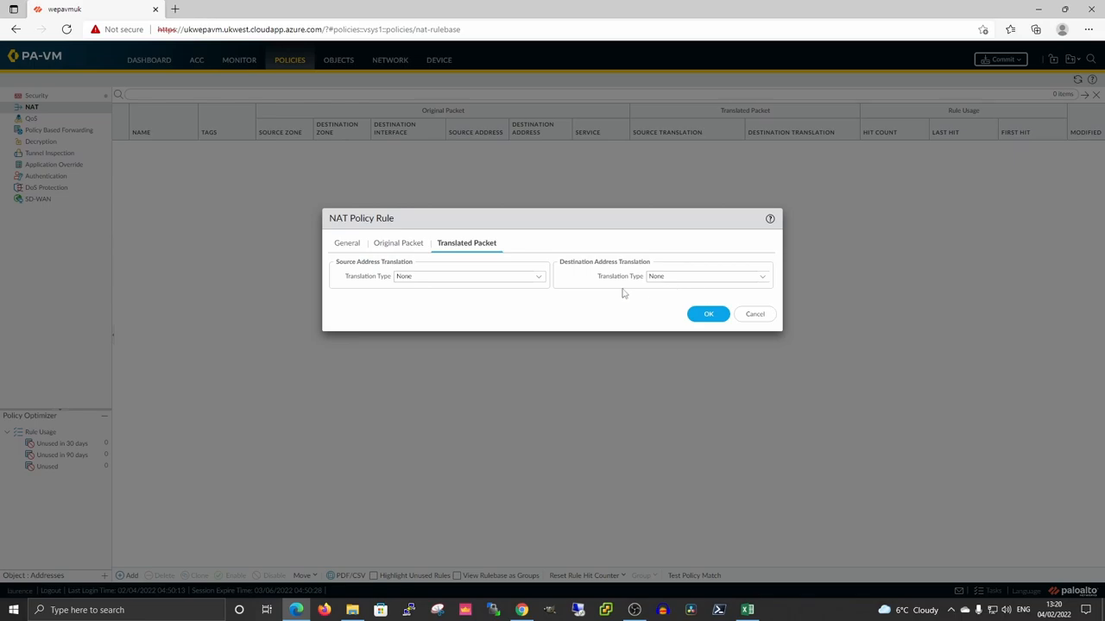
{"action": "left_click", "coordinate": [537, 276]}
{"action": "left_click", "coordinate": [431, 291]}
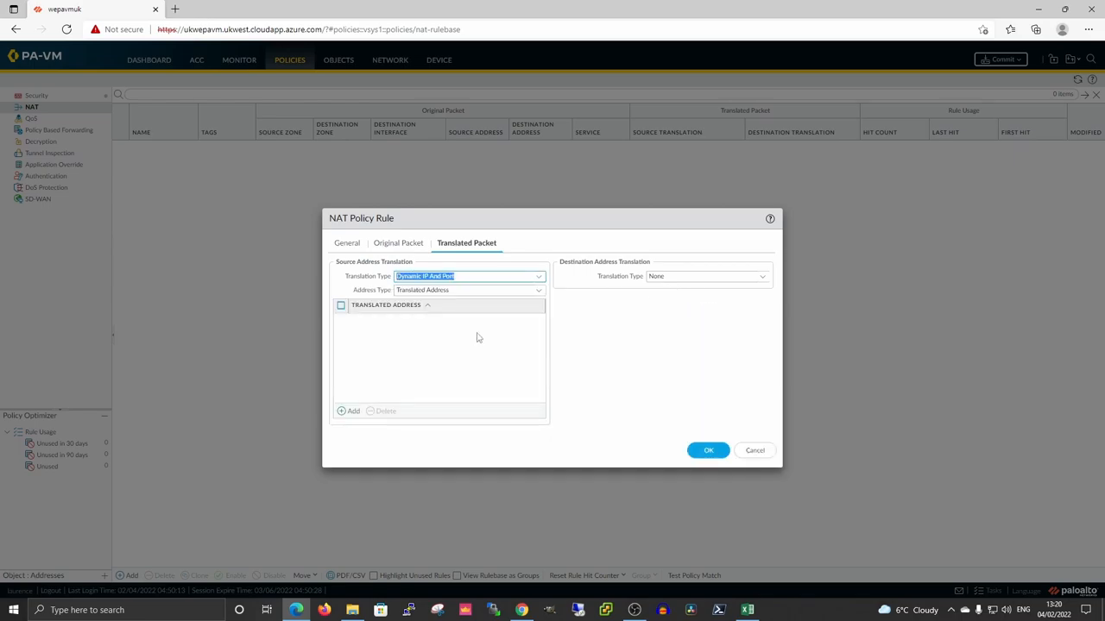
{"action": "left_click", "coordinate": [538, 290]}
{"action": "left_click", "coordinate": [443, 316]}
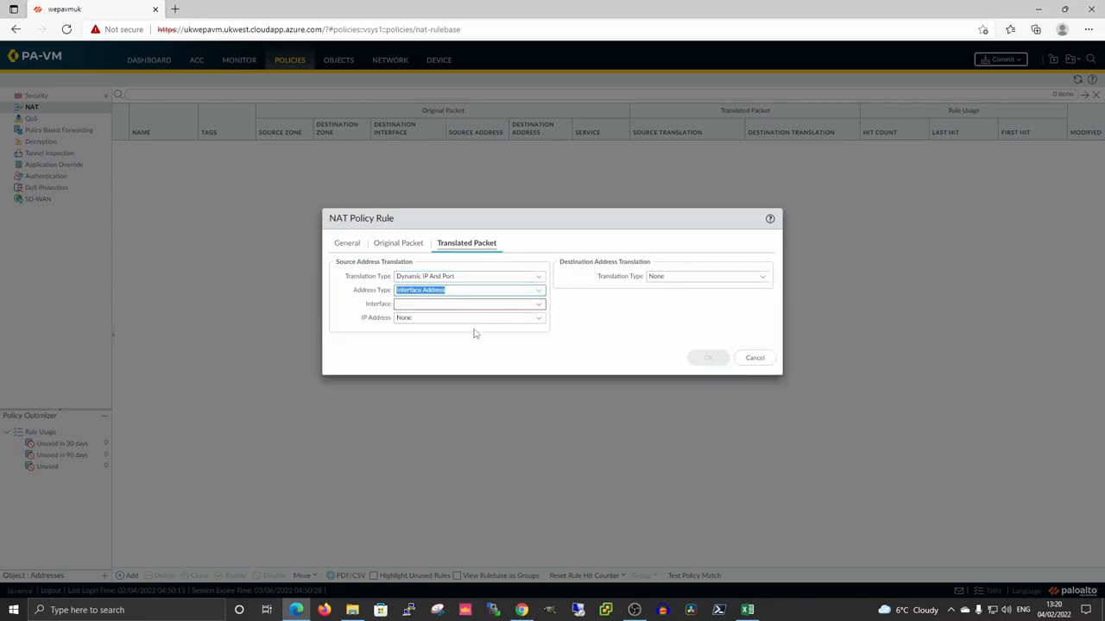
{"action": "left_click", "coordinate": [539, 305]}
{"action": "left_click", "coordinate": [429, 318]}
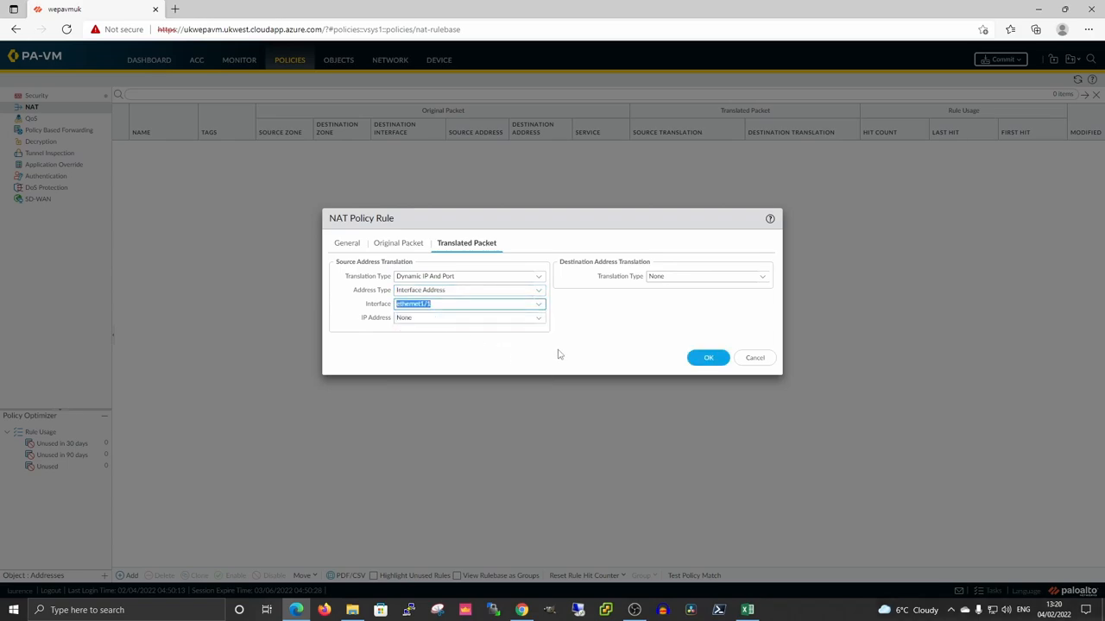
{"action": "left_click", "coordinate": [704, 358]}
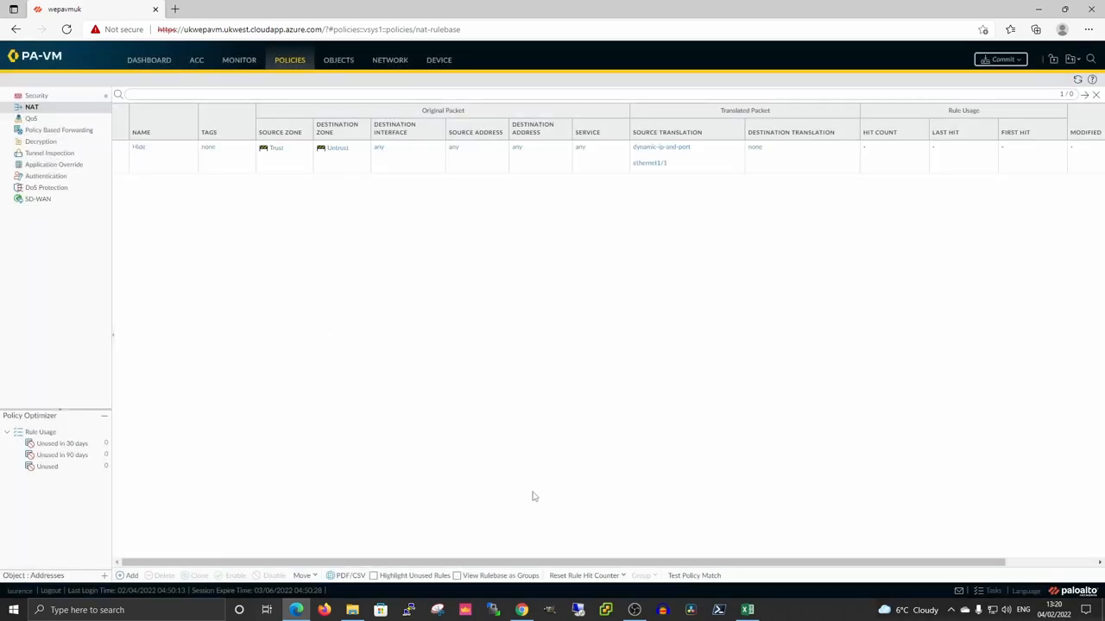
Commit the pending configuration changes to the firewall.
{"action": "left_click", "coordinate": [1003, 59]}
{"action": "left_click", "coordinate": [652, 446]}
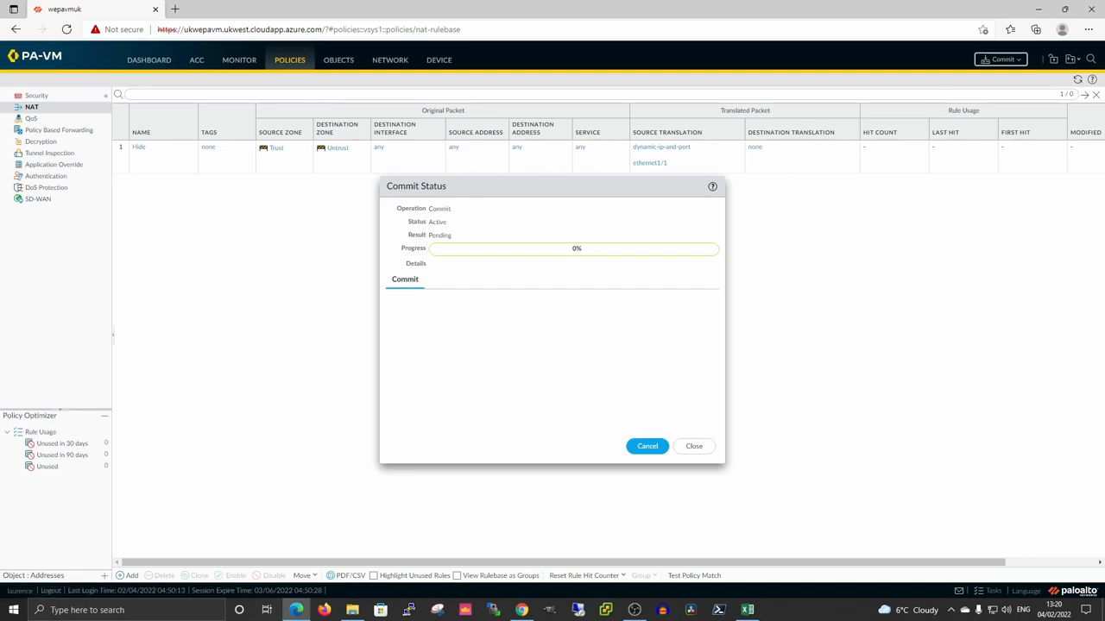
{"action": "key", "text": "alt+Tab"}
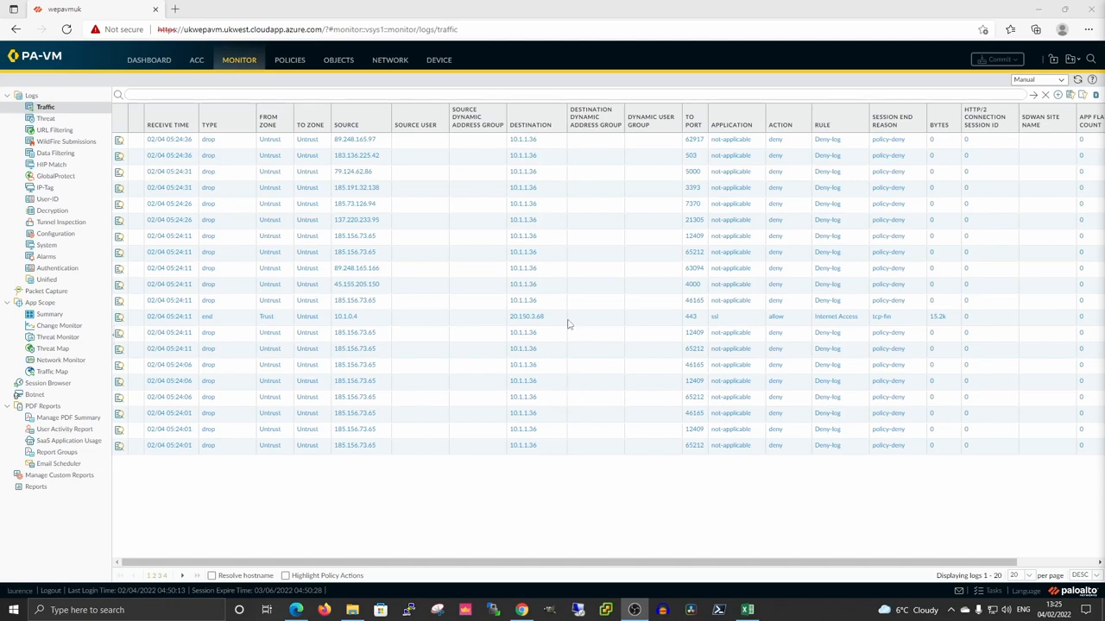
Filter the traffic log to action neq deny and open the newest session's detailed view.
{"action": "left_click", "coordinate": [775, 155]}
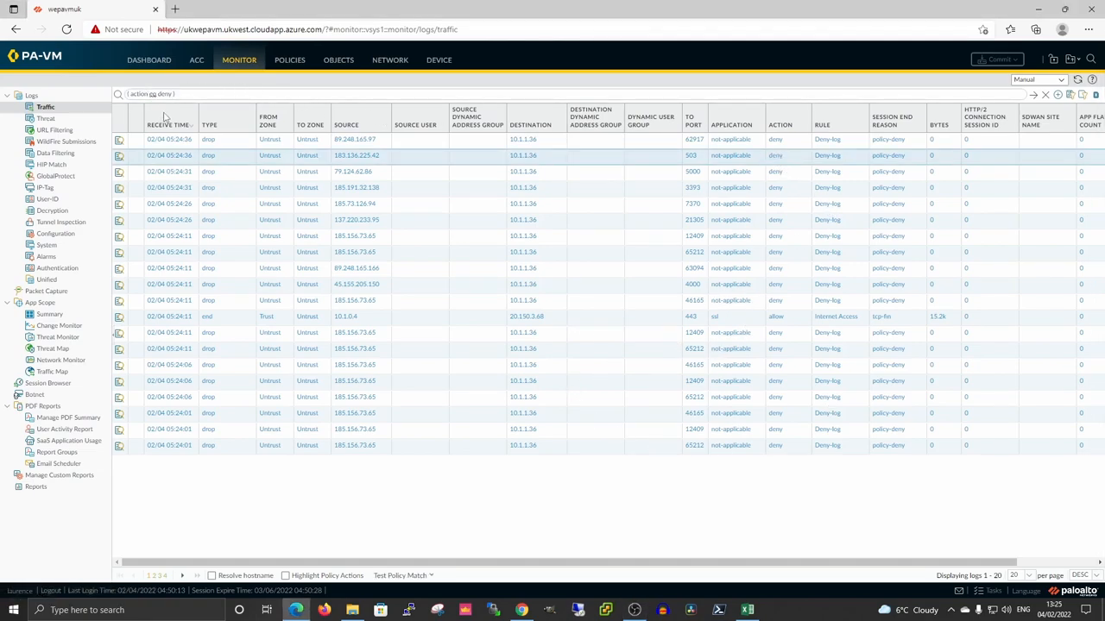
{"action": "key", "text": "Return"}
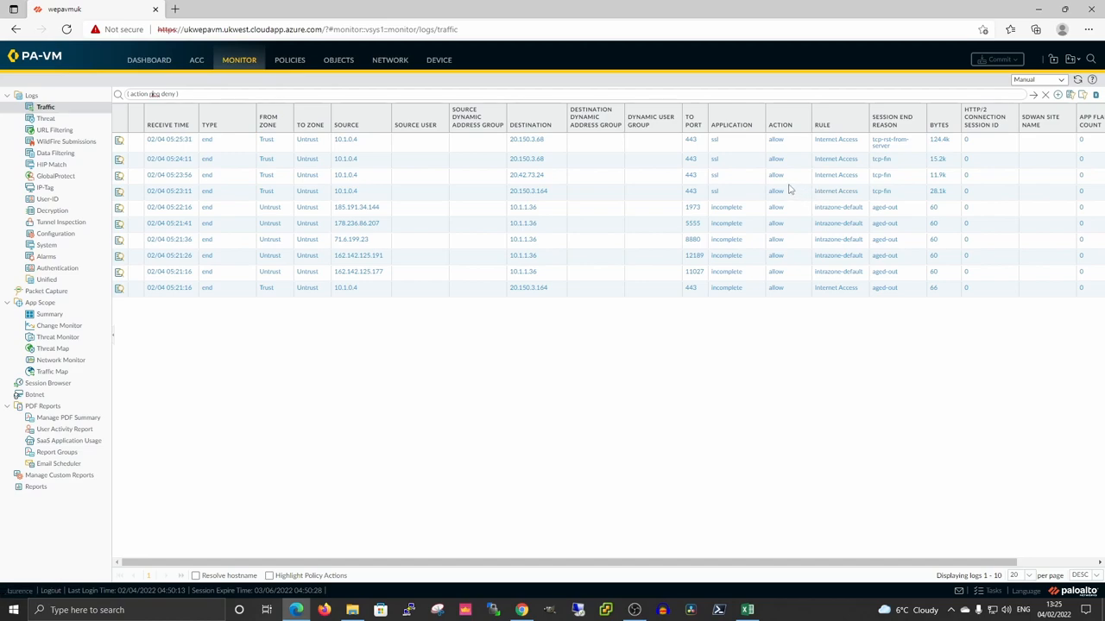
{"action": "key", "text": "Return"}
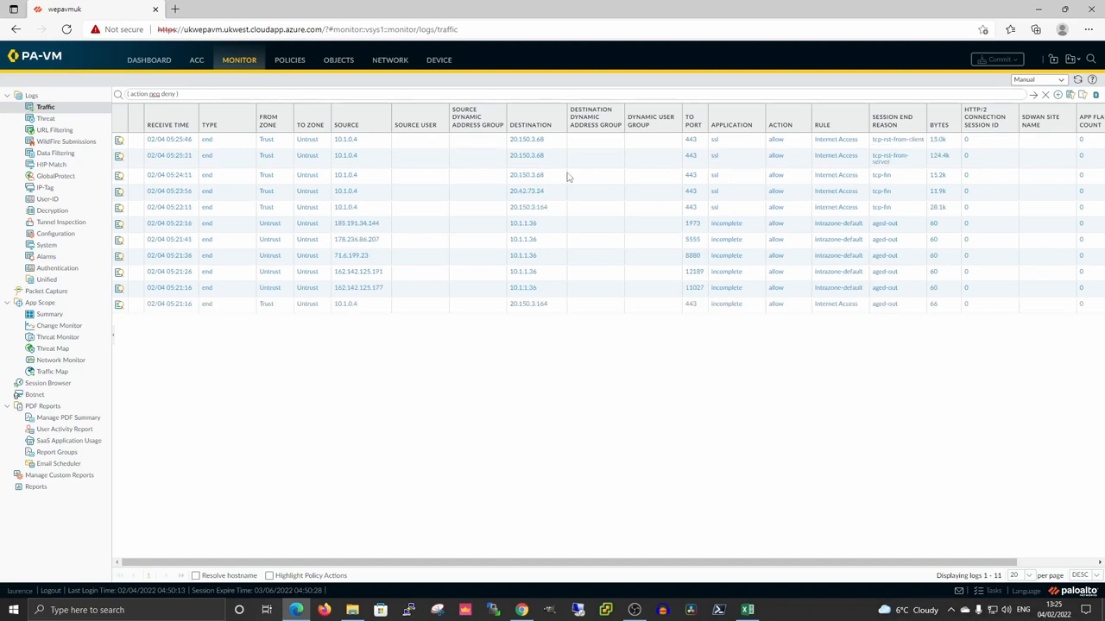
{"action": "left_click", "coordinate": [130, 145]}
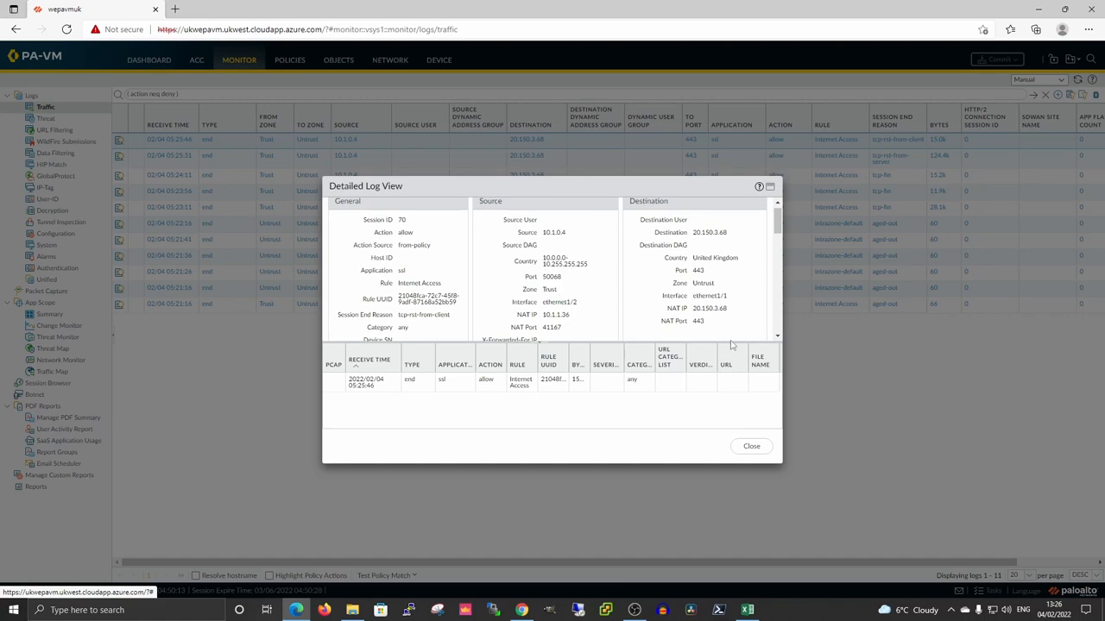
Close the log details, refresh the traffic log twice, and go back to the Security rules.
{"action": "left_click", "coordinate": [750, 449]}
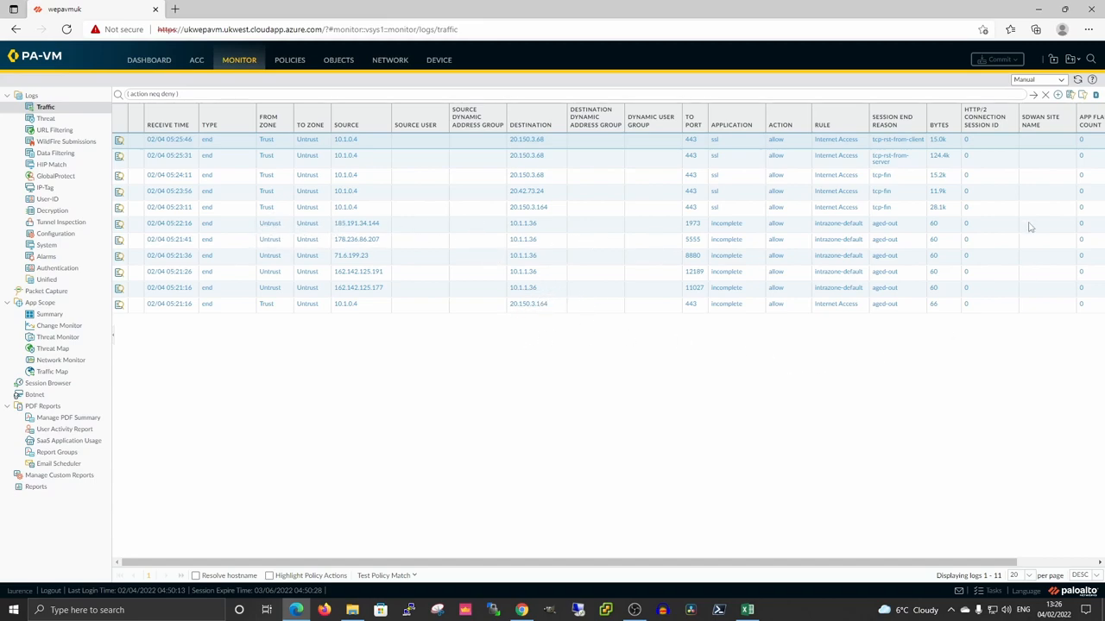
{"action": "left_click", "coordinate": [1076, 79]}
{"action": "left_click", "coordinate": [1077, 80]}
{"action": "left_click", "coordinate": [289, 67]}
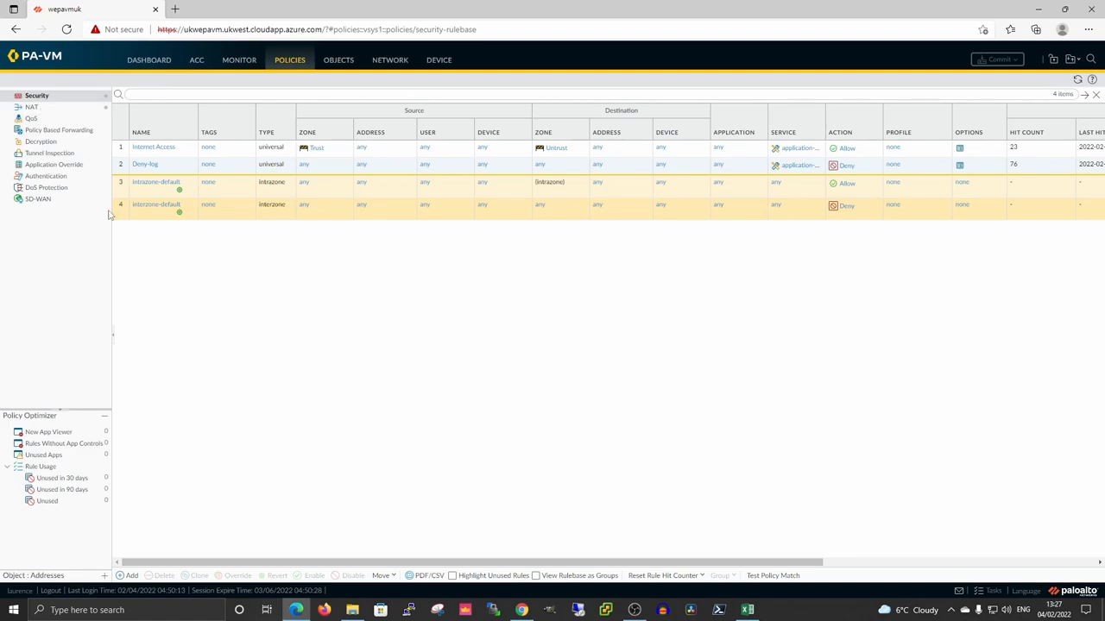
Add a new security rule after Internet Access named 'RDP IN'.
{"action": "left_click", "coordinate": [123, 153]}
{"action": "left_click", "coordinate": [130, 575]}
{"action": "left_click", "coordinate": [413, 265]}
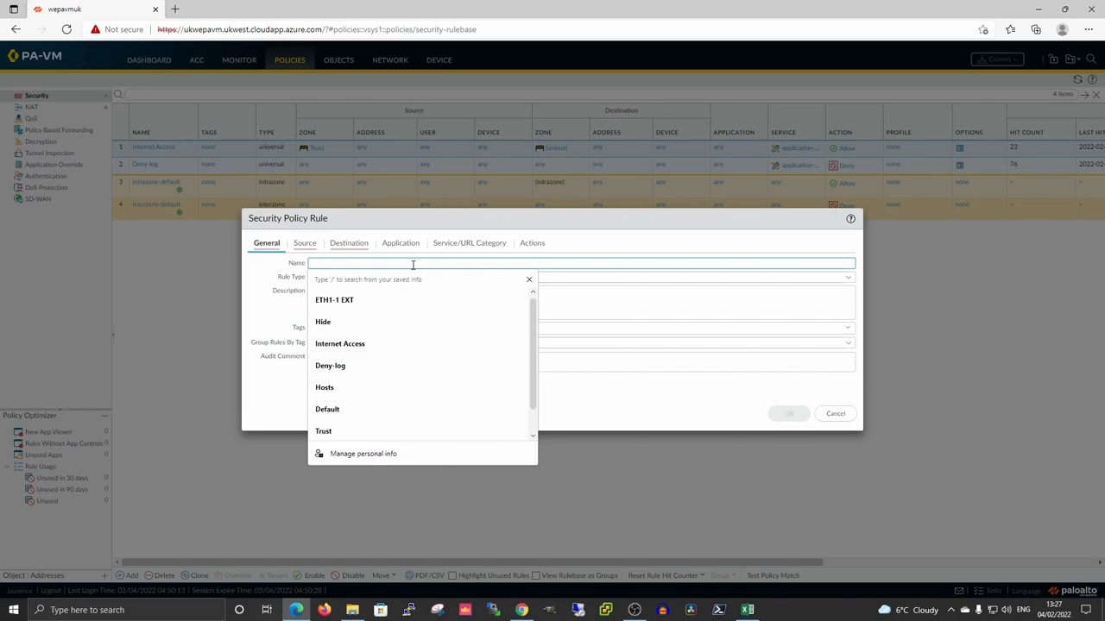
{"action": "type", "text": "RD"}
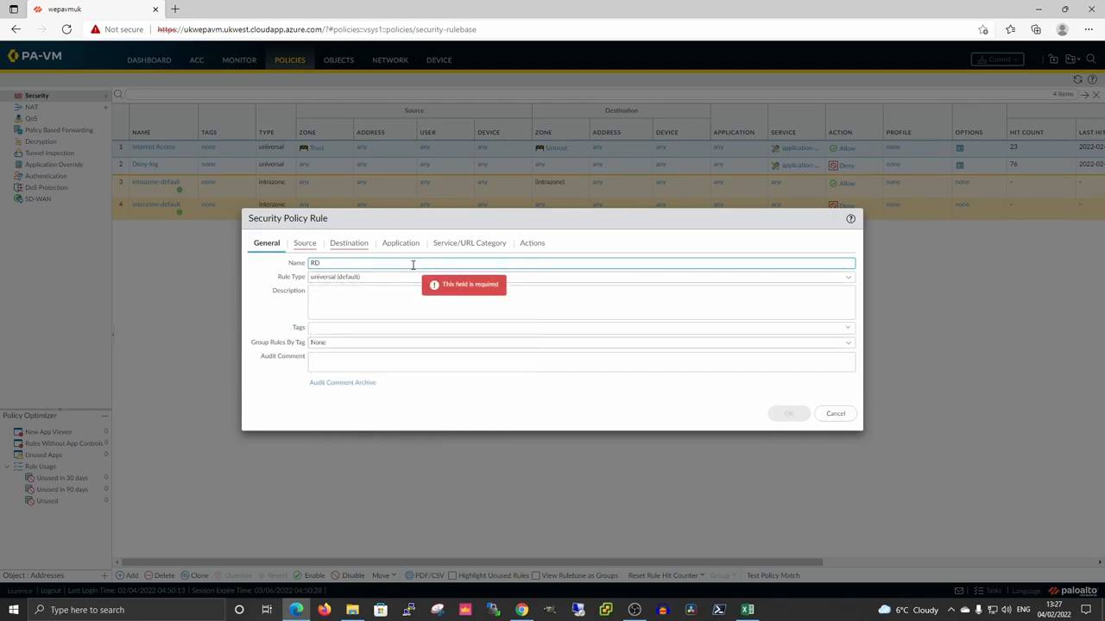
{"action": "type", "text": "p In"}
{"action": "key", "text": "BackSpace"}
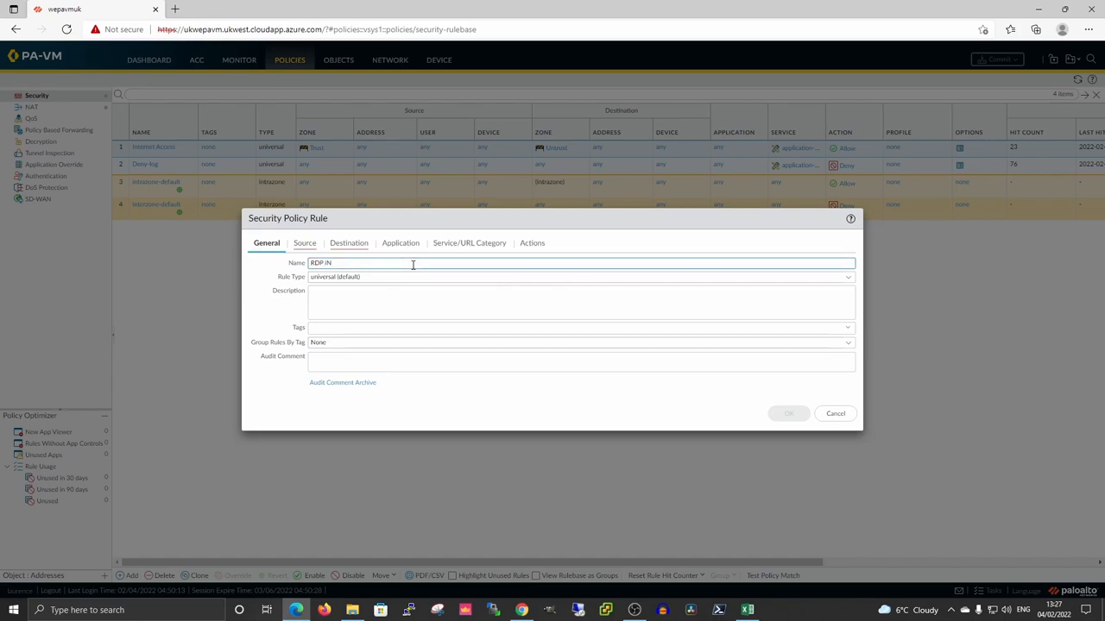
Set source zone Untrust, destination zone Trust and destination address ETH1-1 EXT.
{"action": "left_click", "coordinate": [305, 244]}
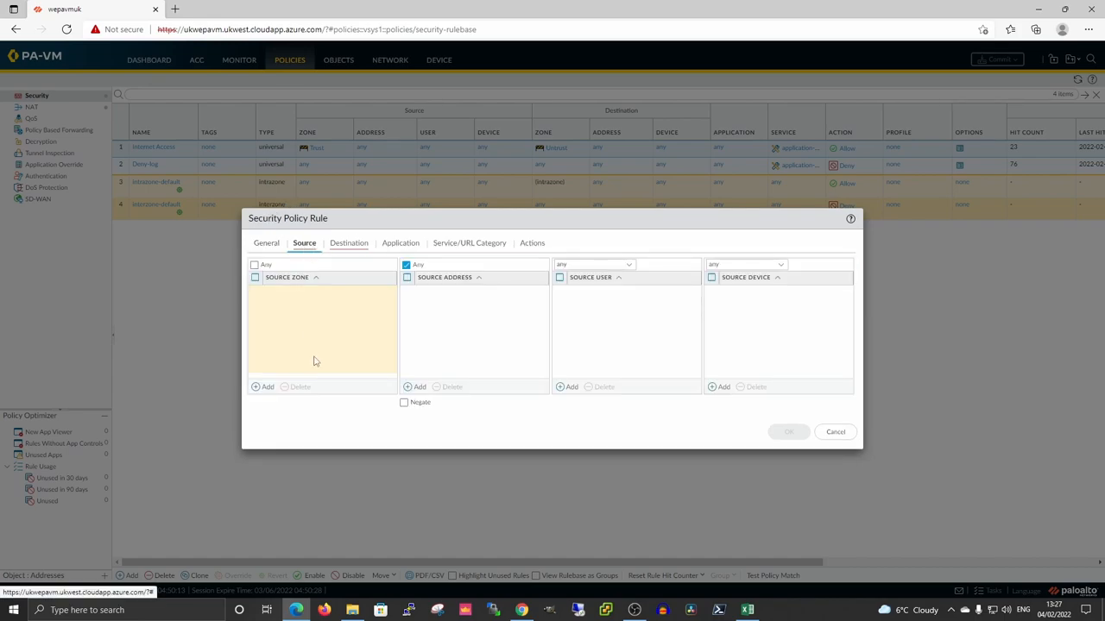
{"action": "left_click", "coordinate": [261, 386]}
{"action": "left_click", "coordinate": [298, 332]}
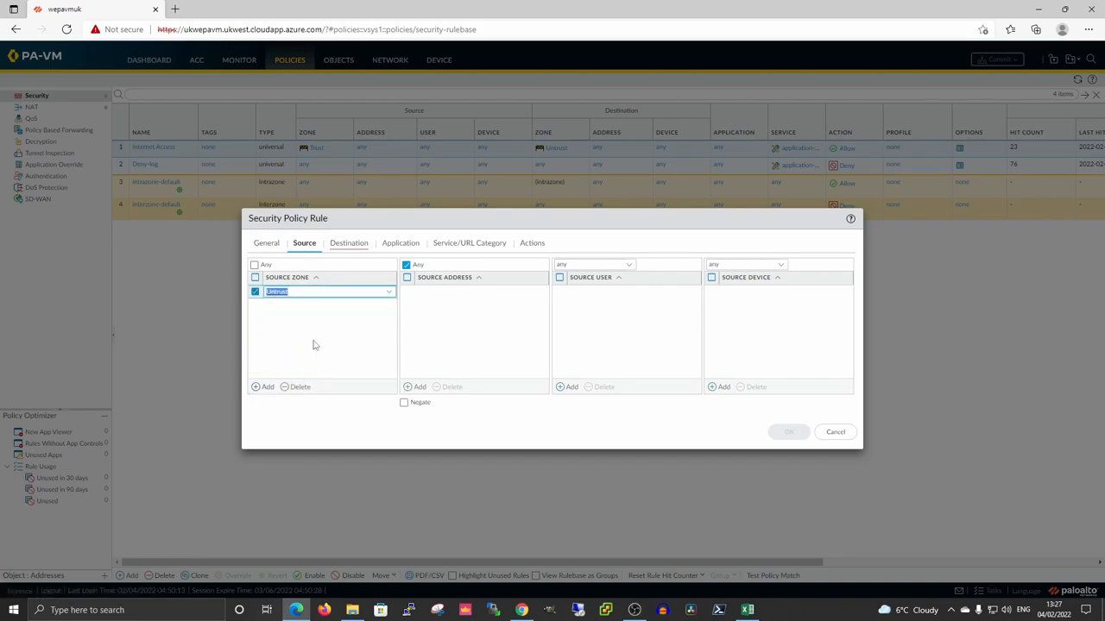
{"action": "left_click", "coordinate": [351, 245]}
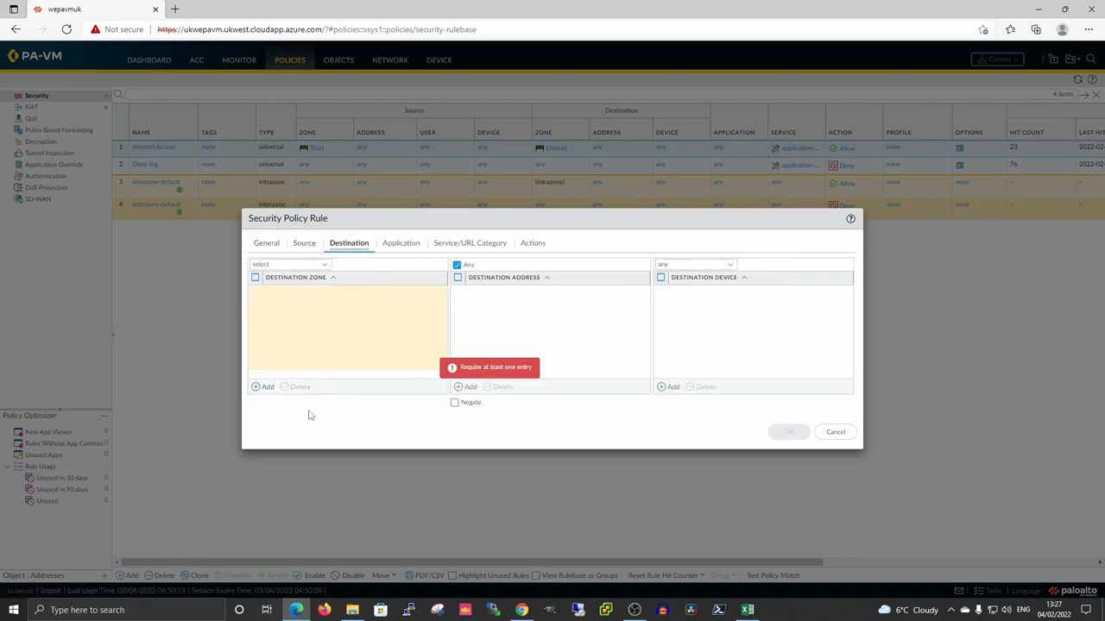
{"action": "left_click", "coordinate": [261, 387]}
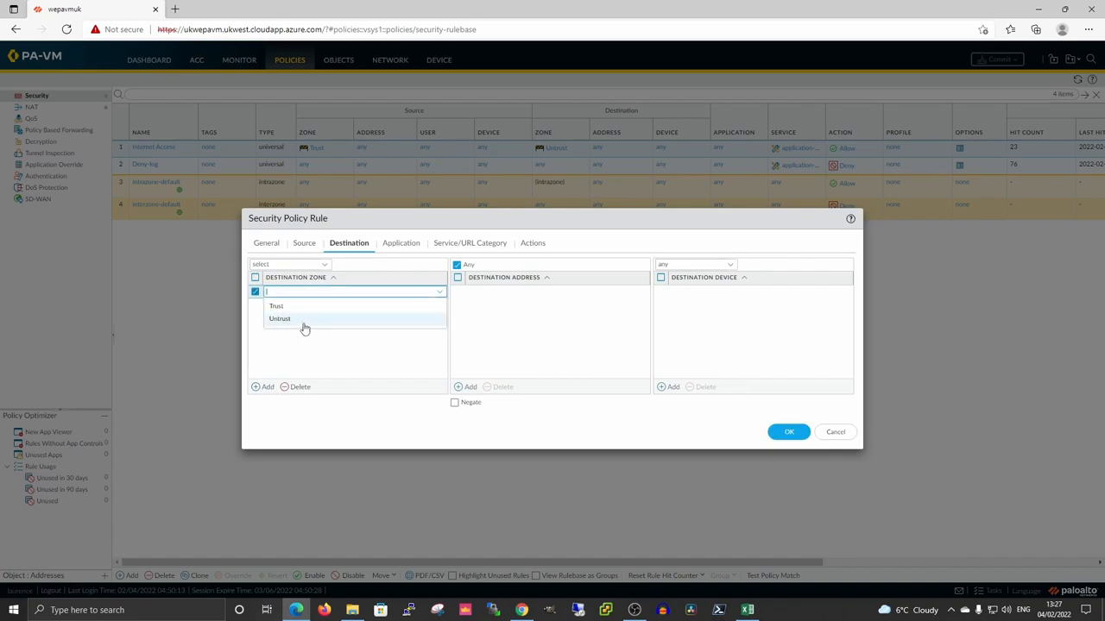
{"action": "left_click", "coordinate": [284, 307]}
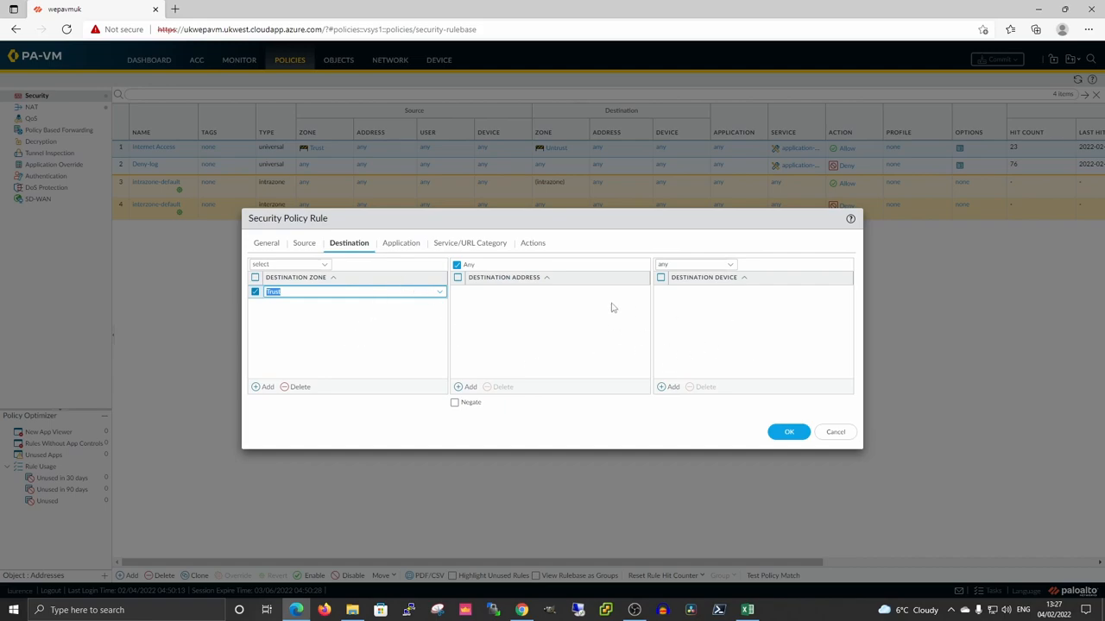
{"action": "left_click", "coordinate": [466, 387]}
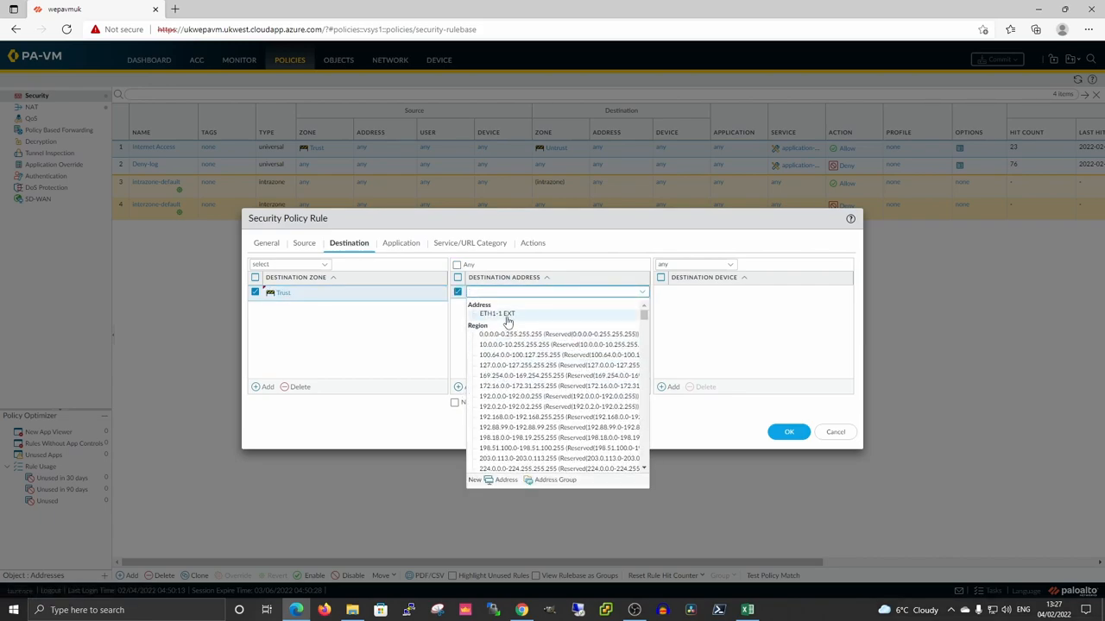
{"action": "left_click", "coordinate": [506, 315]}
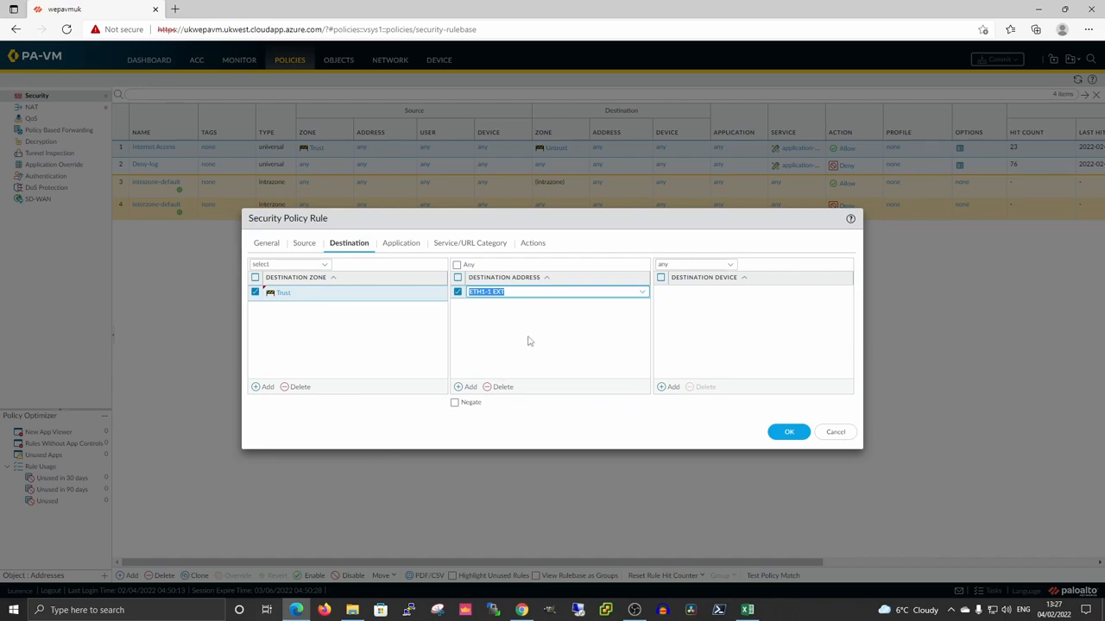
Allow the ms-rdp application and save the RDP IN rule.
{"action": "left_click", "coordinate": [401, 243]}
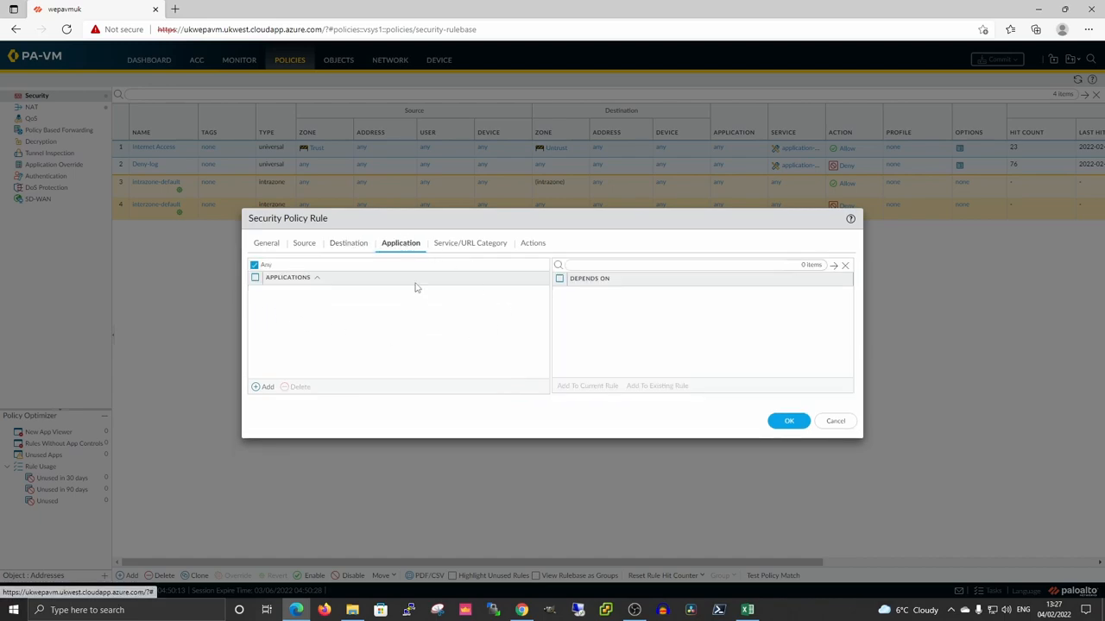
{"action": "left_click", "coordinate": [262, 387]}
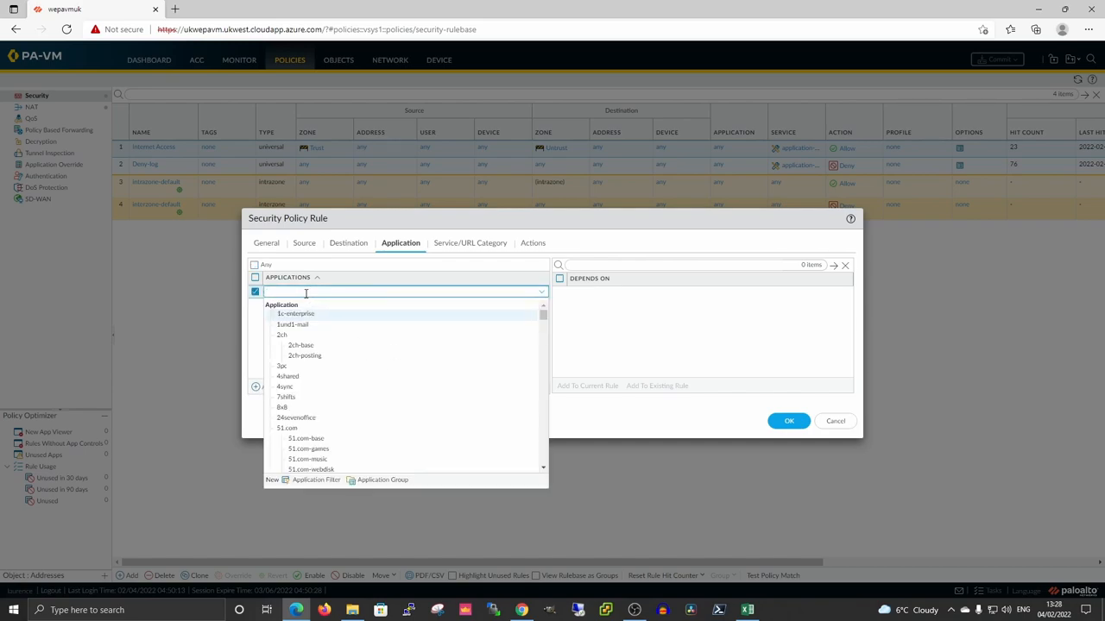
{"action": "type", "text": "mi"}
{"action": "type", "text": "-rdp"}
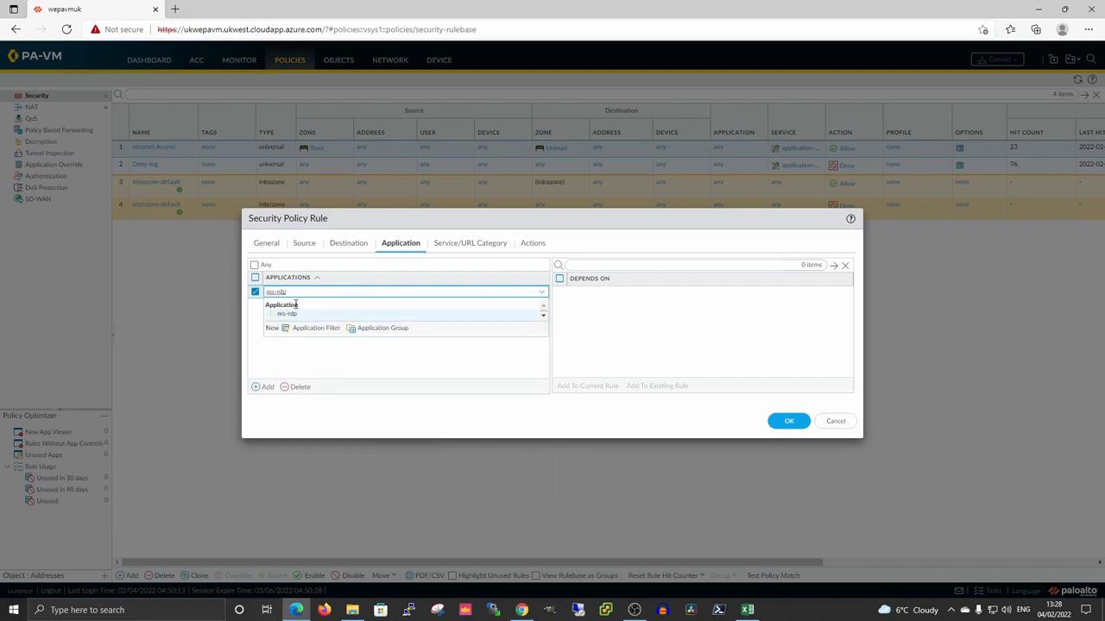
{"action": "left_click", "coordinate": [290, 315]}
{"action": "left_click", "coordinate": [483, 245]}
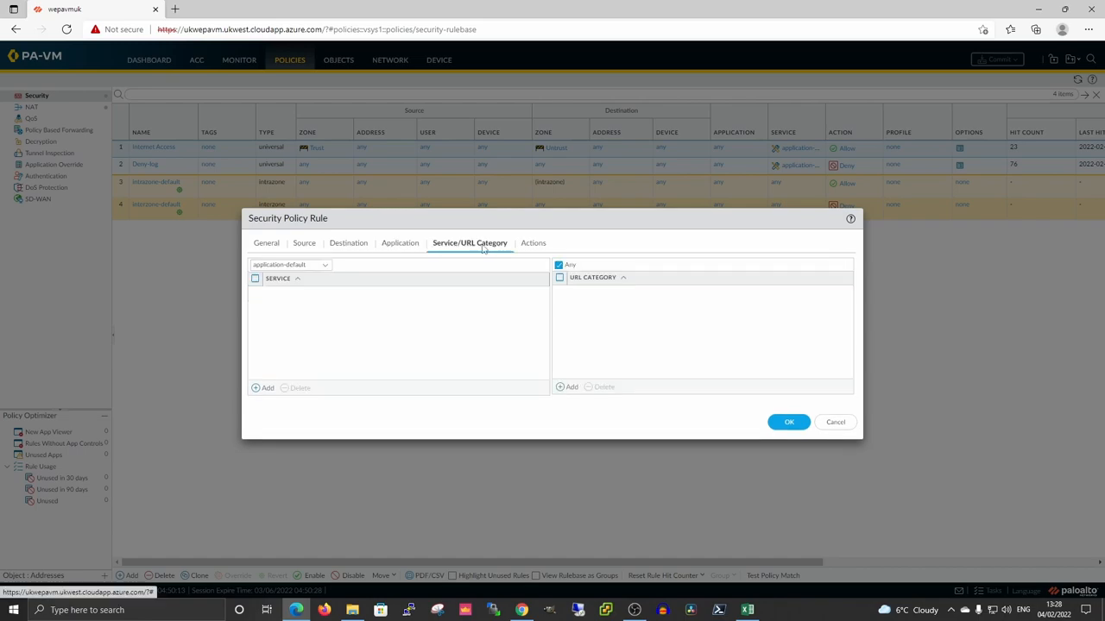
{"action": "left_click", "coordinate": [535, 245]}
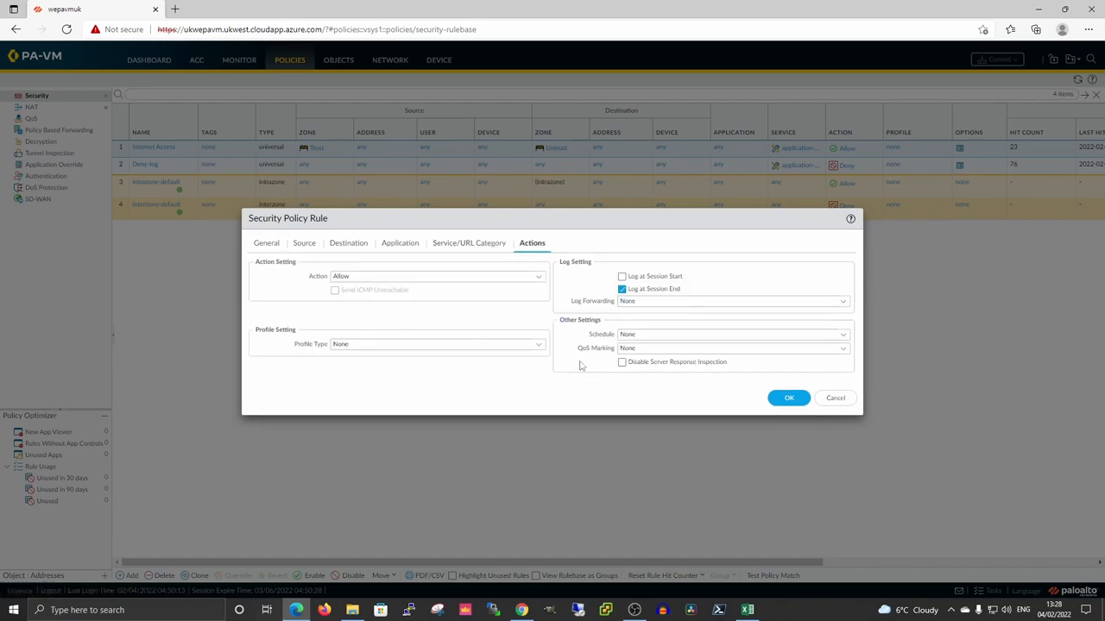
{"action": "left_click", "coordinate": [785, 399]}
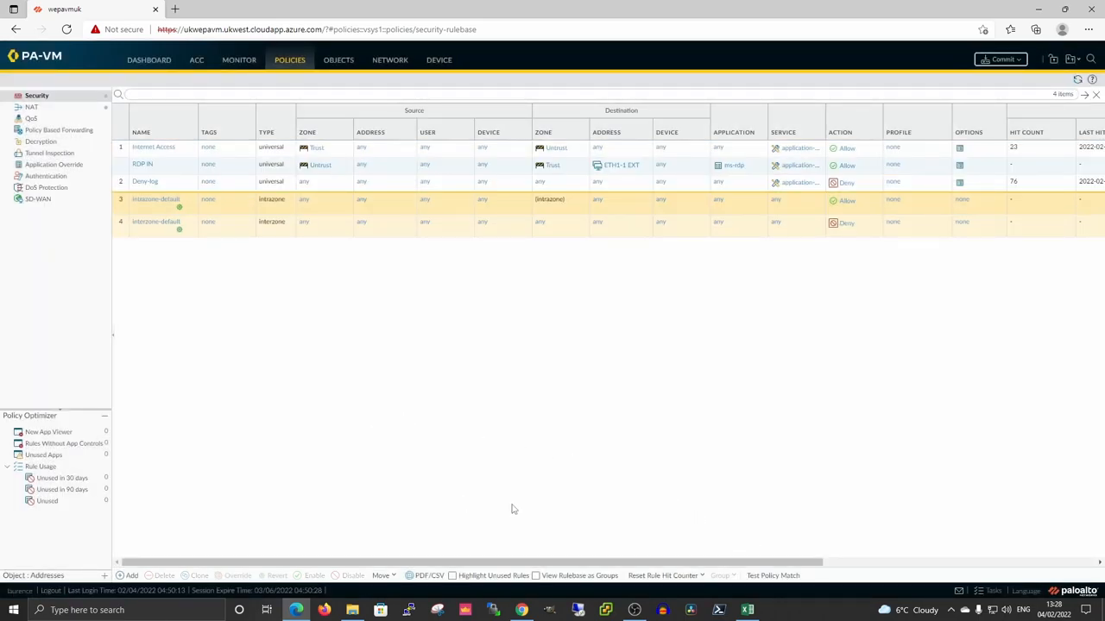
Move the RDP IN rule up to the top of the Security rulebase.
{"action": "left_click", "coordinate": [123, 169]}
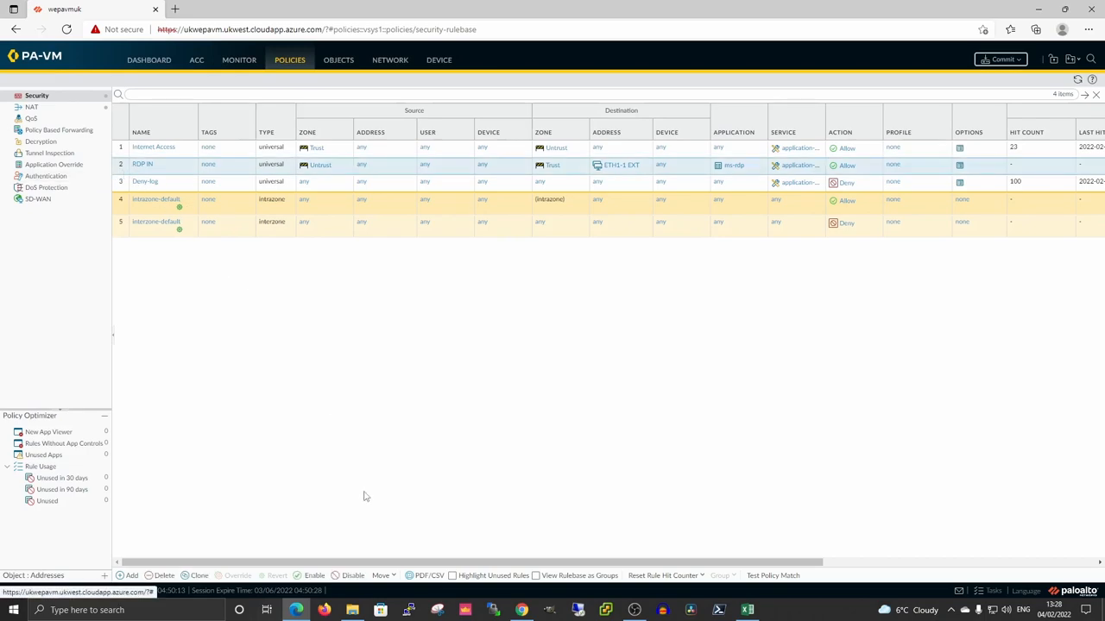
{"action": "left_click", "coordinate": [381, 575]}
{"action": "left_click", "coordinate": [398, 532]}
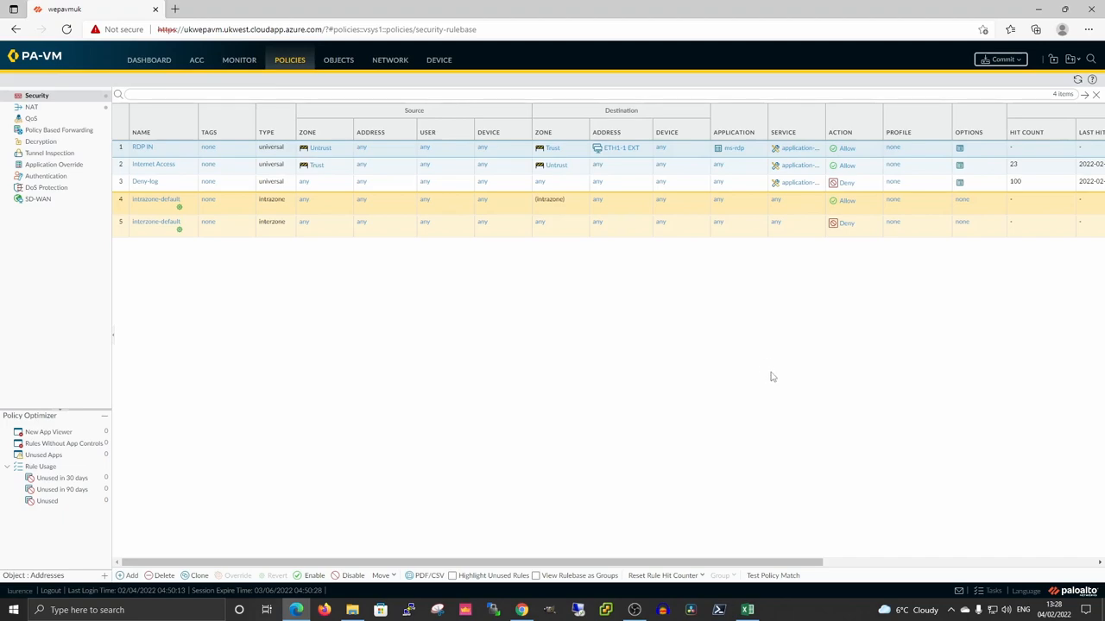
Create a new NAT rule named 'RDP IN NAT'.
{"action": "left_click", "coordinate": [42, 107]}
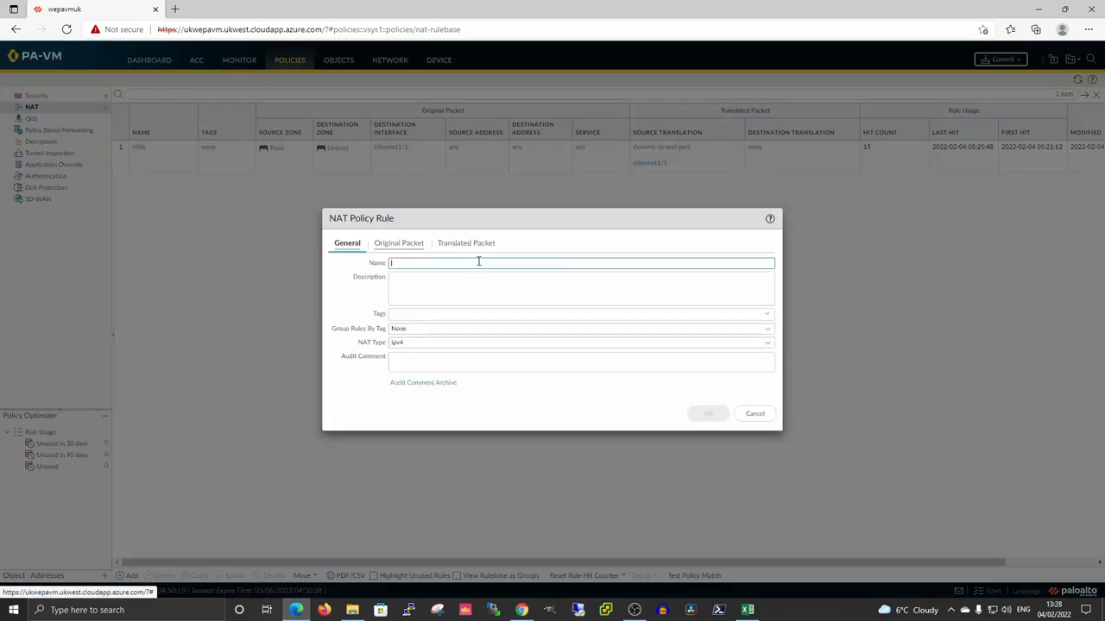
{"action": "left_click", "coordinate": [479, 263]}
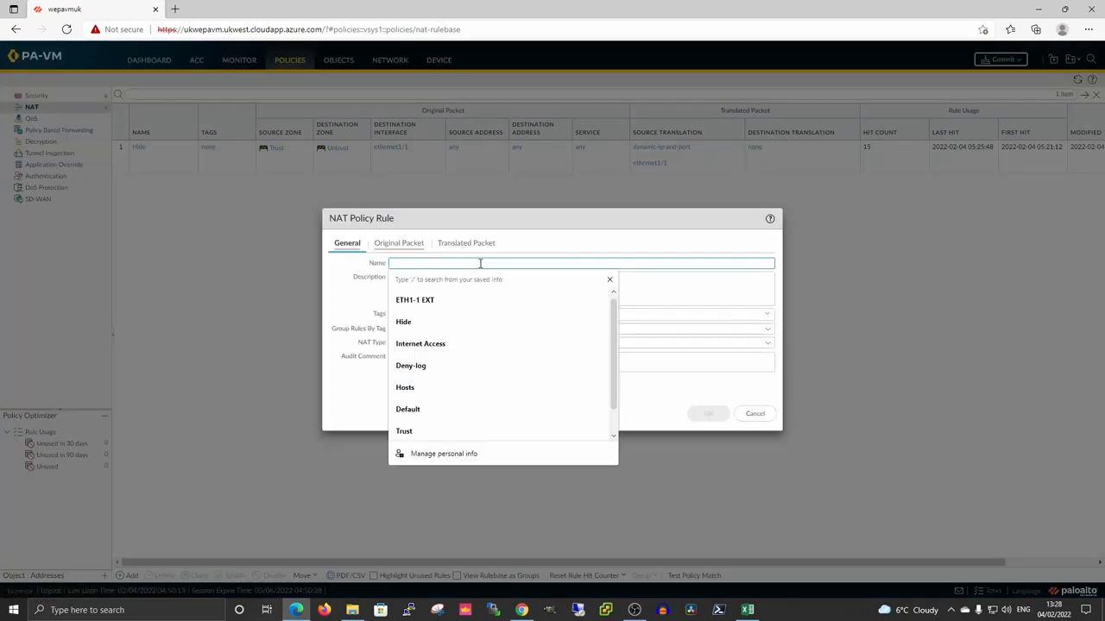
{"action": "type", "text": "RDP "}
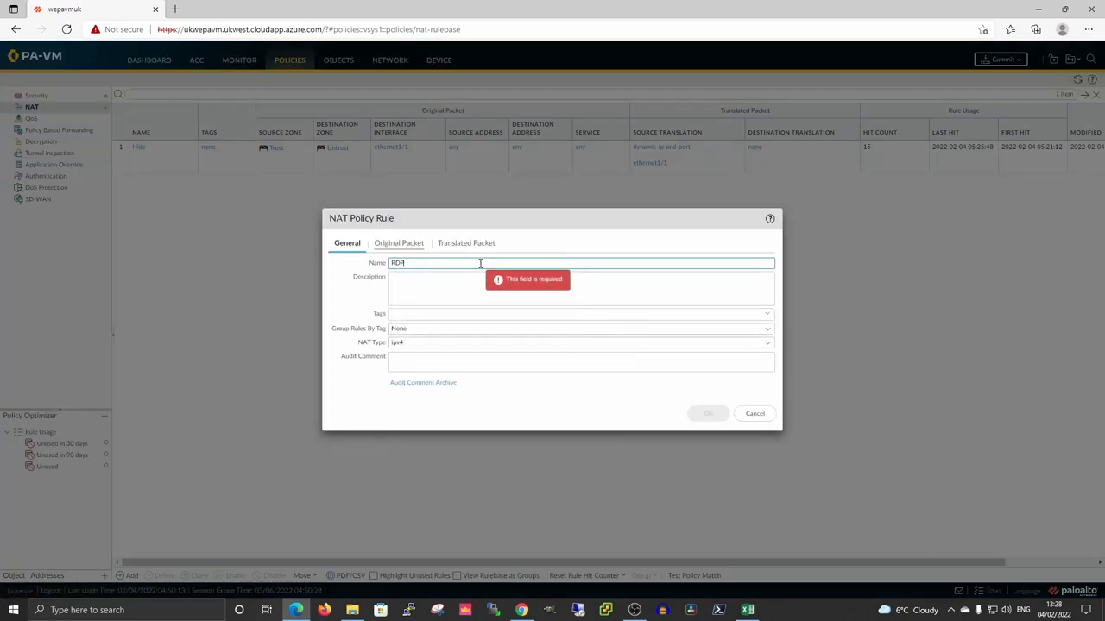
{"action": "type", "text": "IN NAT"}
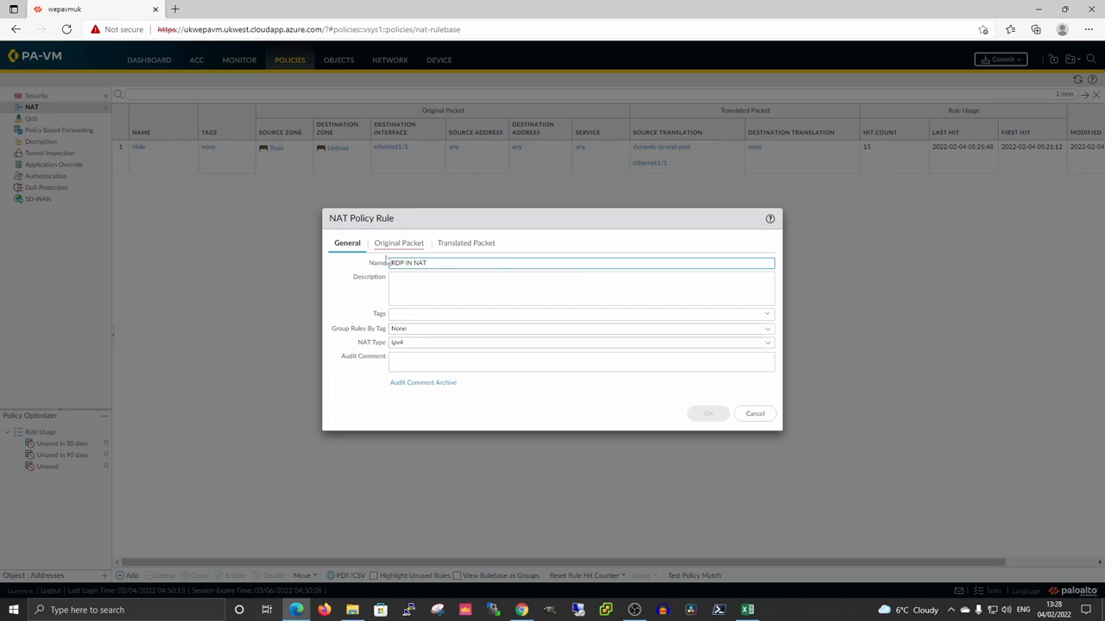
{"action": "left_click", "coordinate": [398, 244]}
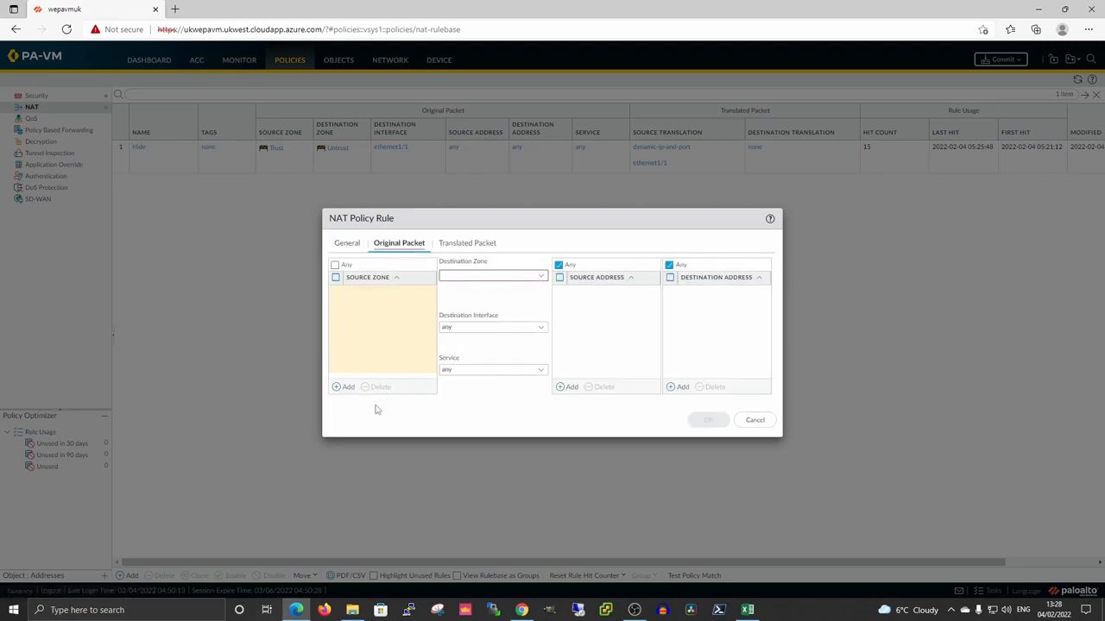
Match Untrust-to-Untrust traffic on ethernet1/1 destined for ETH1-1 EXT.
{"action": "left_click", "coordinate": [345, 388]}
{"action": "left_click", "coordinate": [361, 320]}
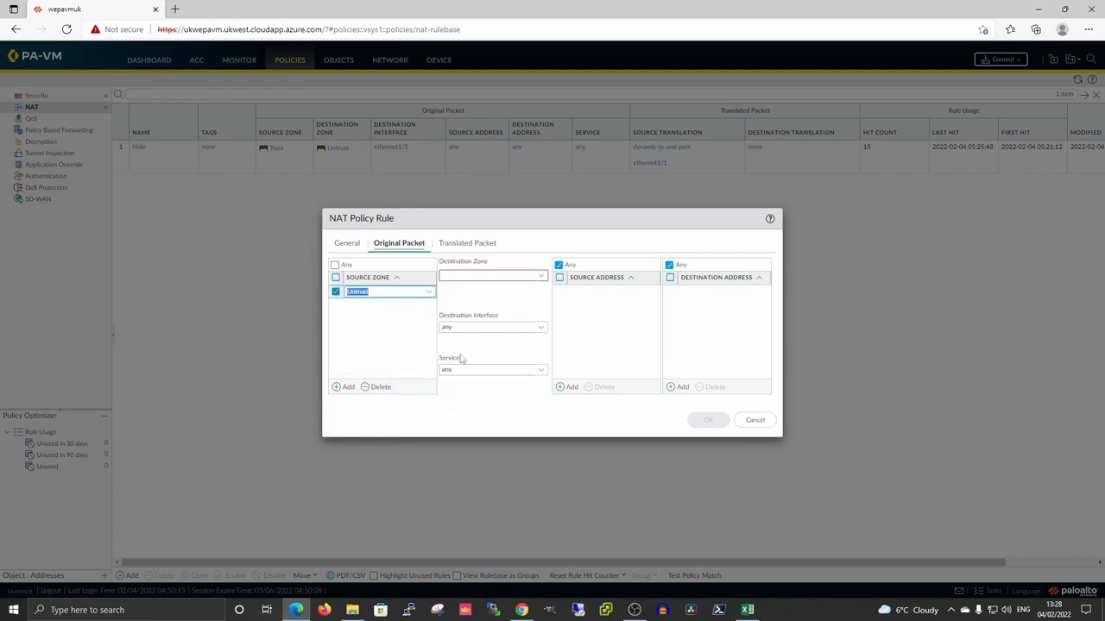
{"action": "left_click", "coordinate": [542, 276]}
{"action": "left_click", "coordinate": [476, 305]}
{"action": "left_click", "coordinate": [542, 328]}
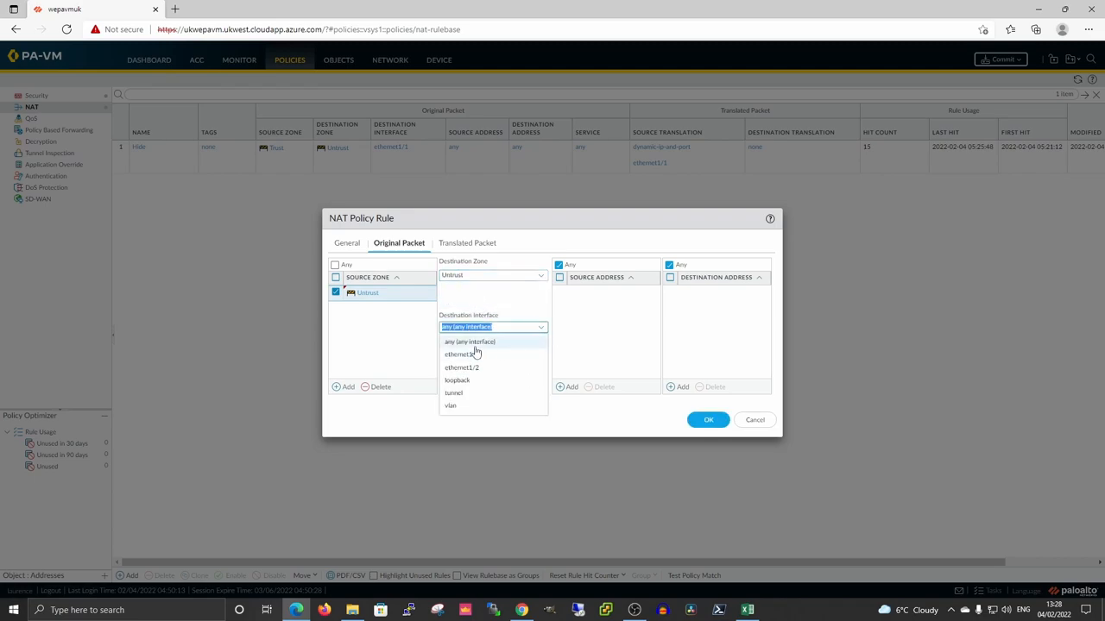
{"action": "left_click", "coordinate": [471, 355]}
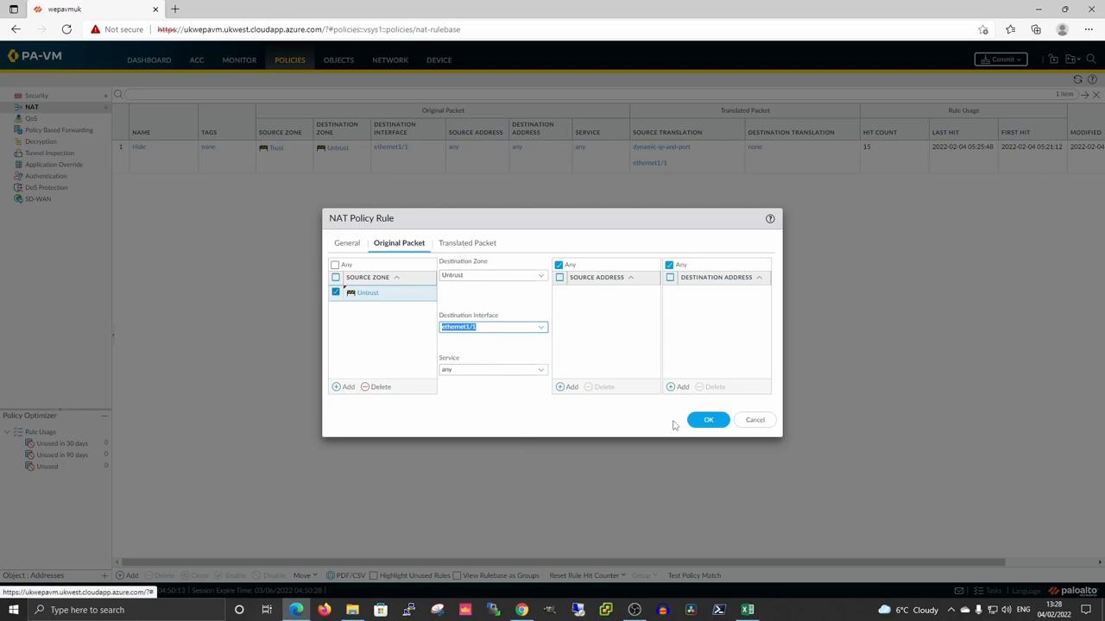
{"action": "left_click", "coordinate": [682, 387]}
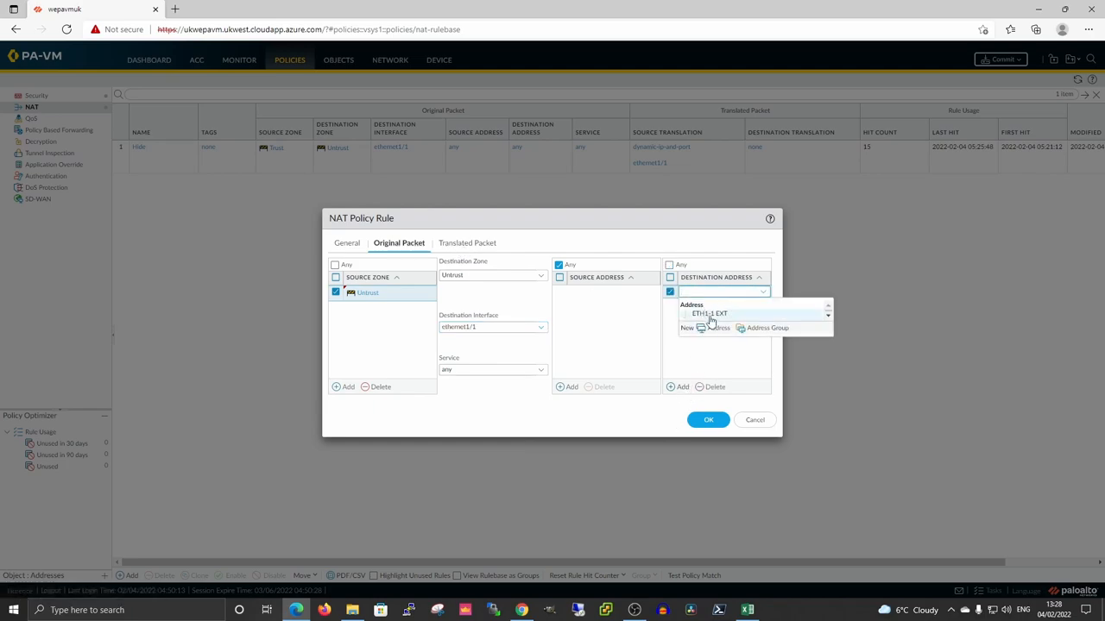
{"action": "left_click", "coordinate": [712, 312]}
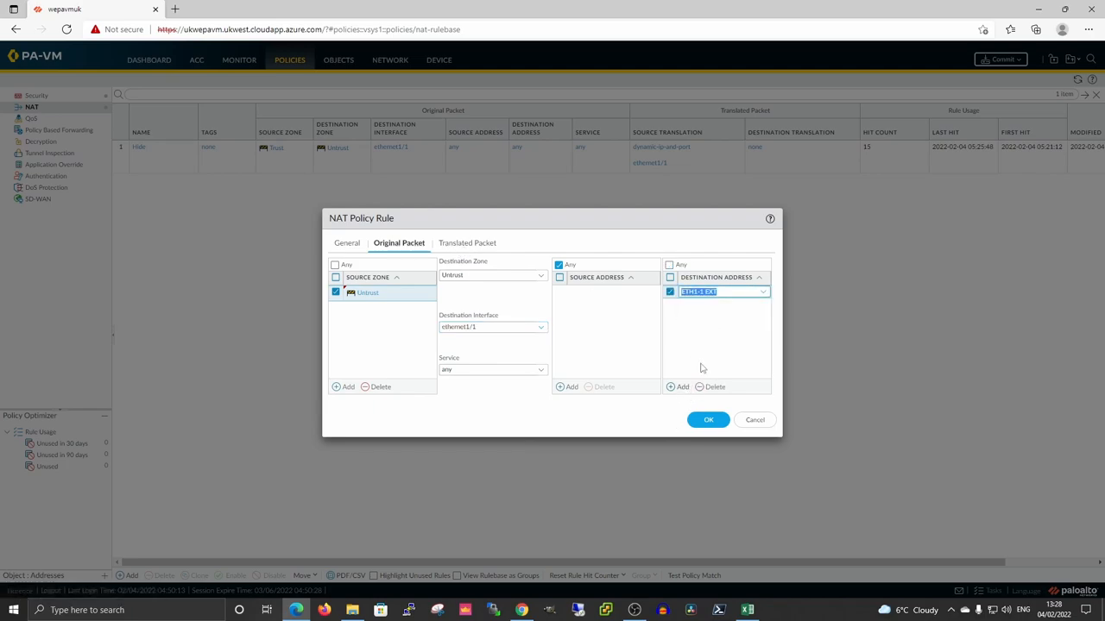
{"action": "left_click", "coordinate": [471, 247]}
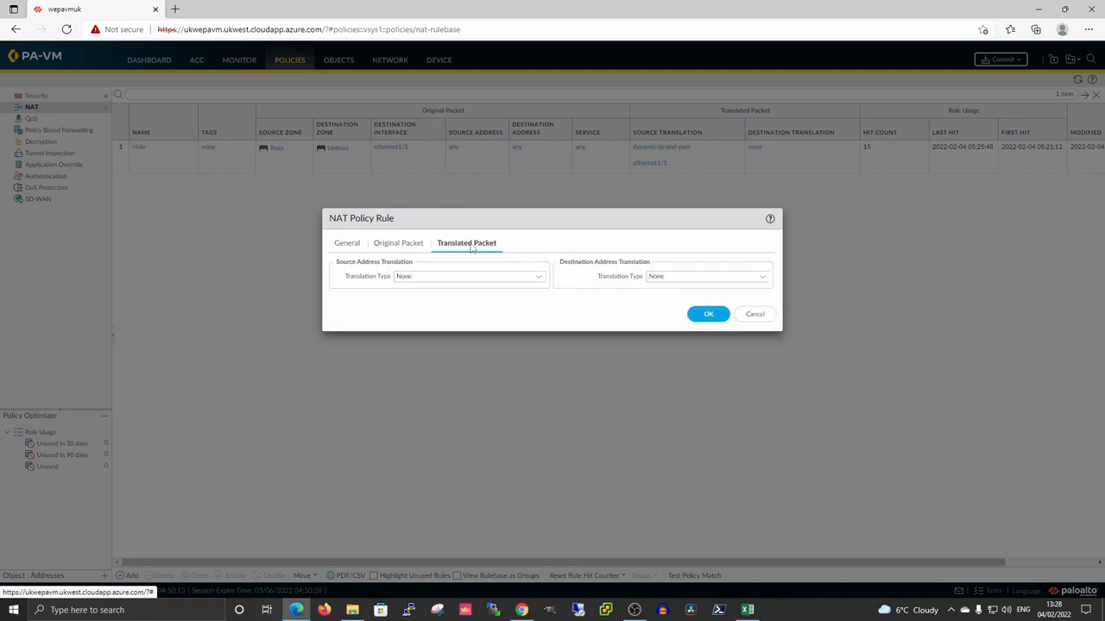
Translate the destination as Static IP to new address object RDP HOST (10.1.0.4), then save the rule.
{"action": "left_click", "coordinate": [763, 278]}
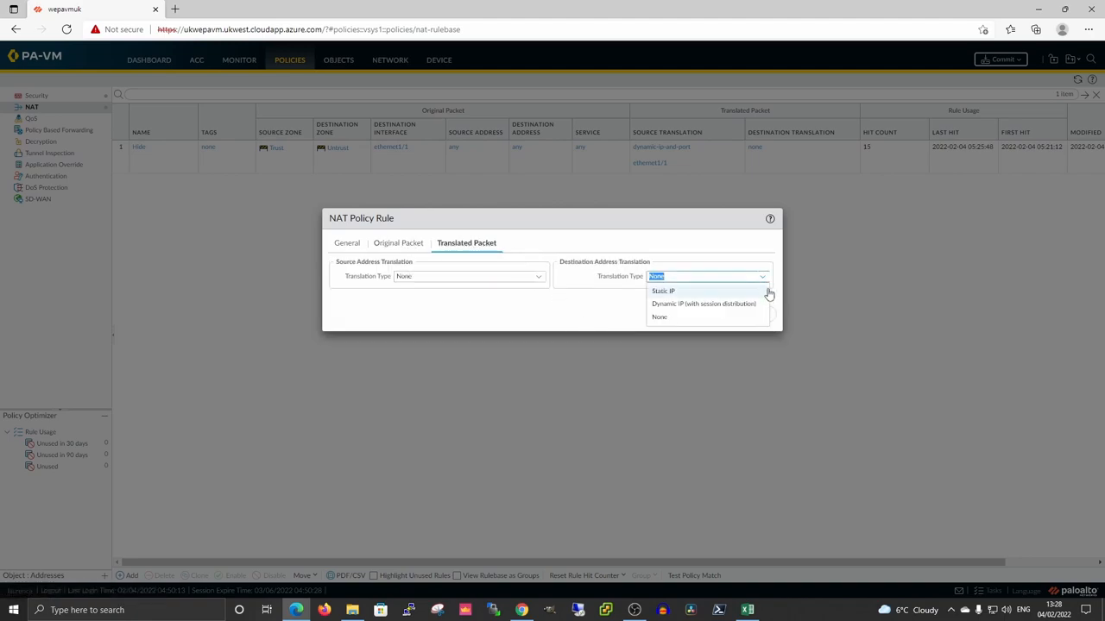
{"action": "left_click", "coordinate": [666, 294]}
{"action": "left_click", "coordinate": [765, 291]}
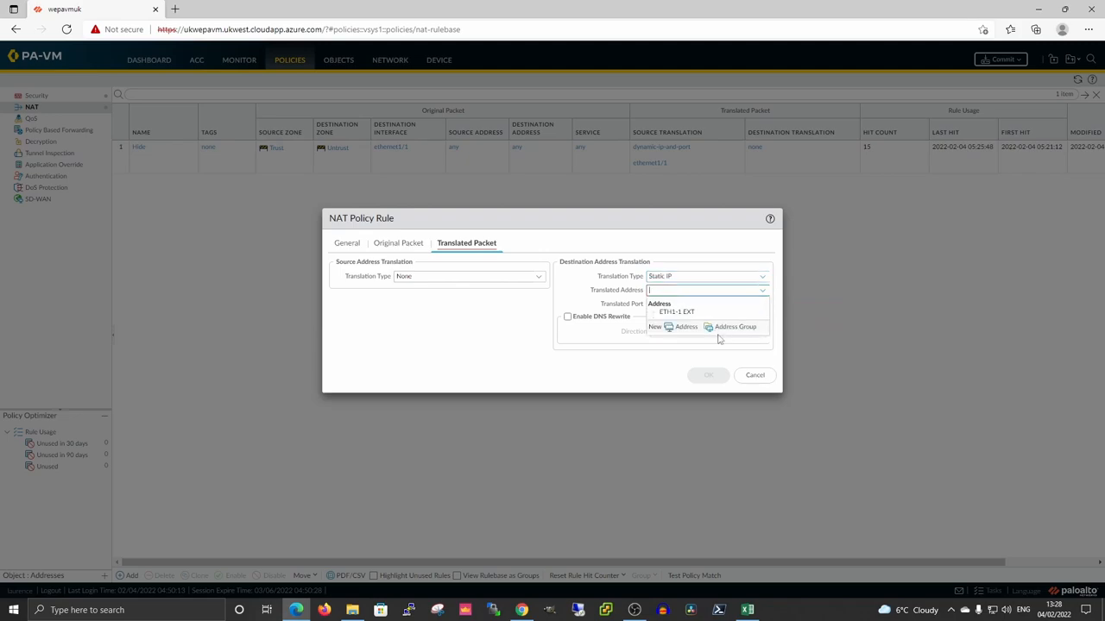
{"action": "left_click", "coordinate": [680, 328]}
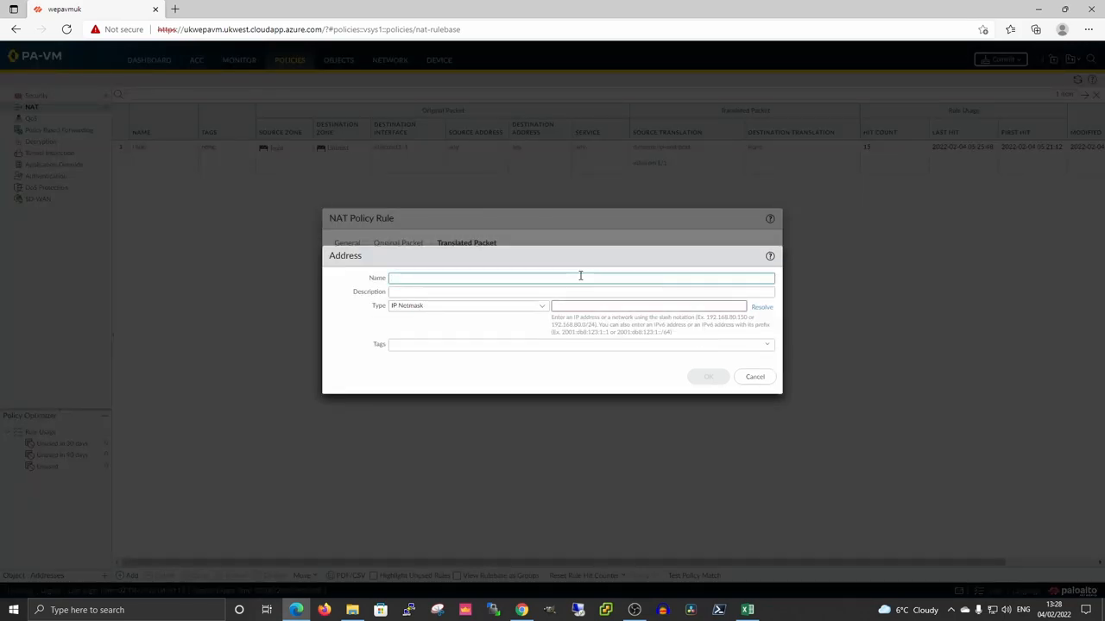
{"action": "left_click", "coordinate": [580, 277]}
{"action": "type", "text": "RDP HOST"}
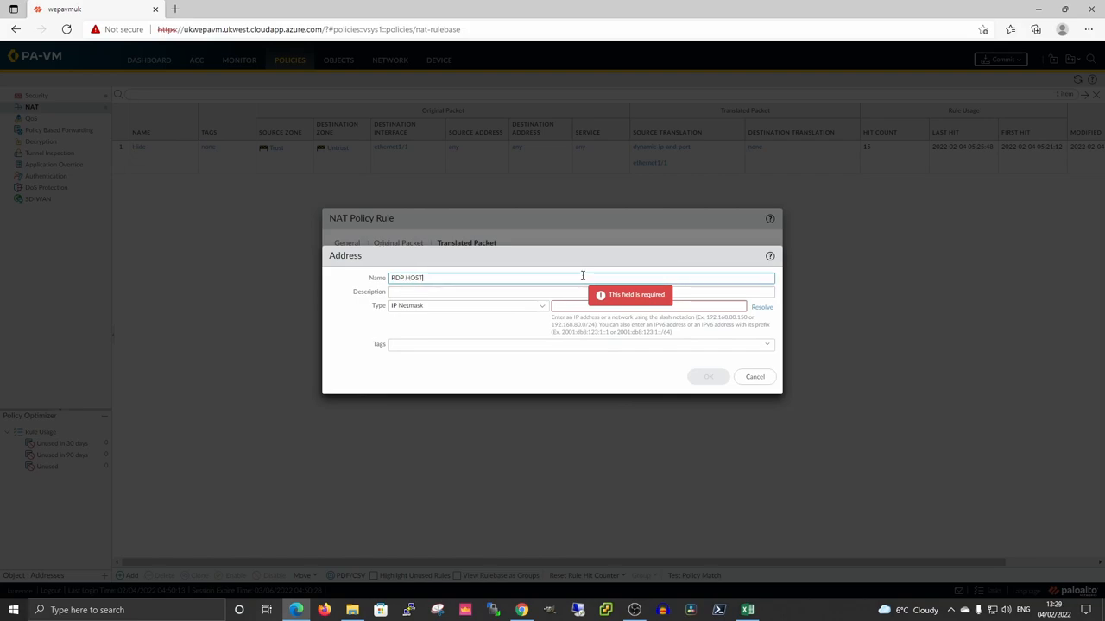
{"action": "left_click", "coordinate": [595, 307]}
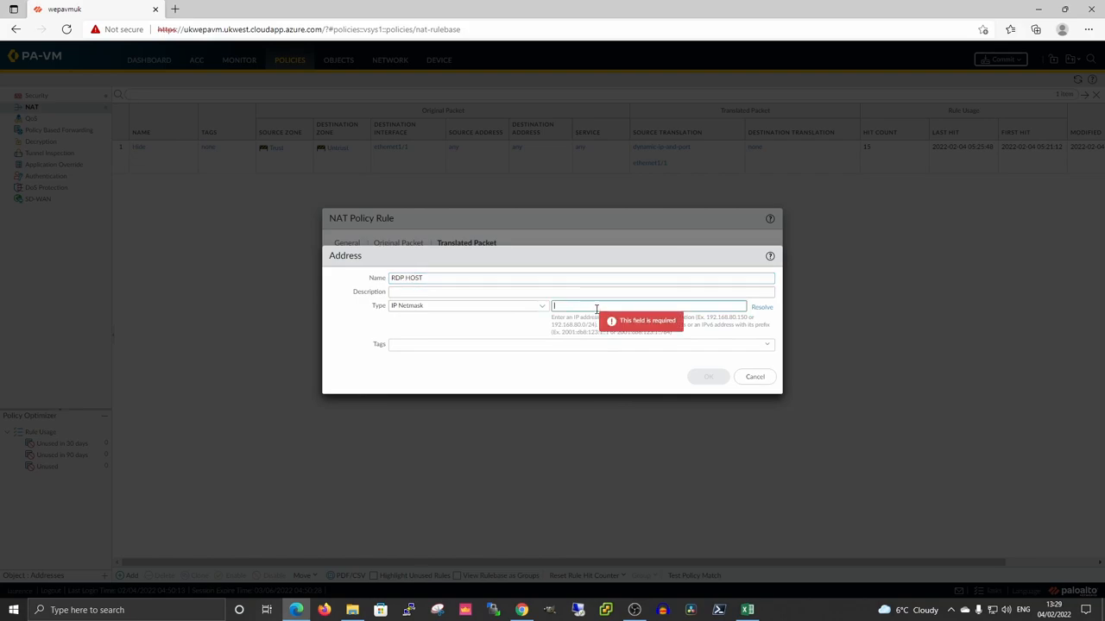
{"action": "type", "text": "10.1.0.4"}
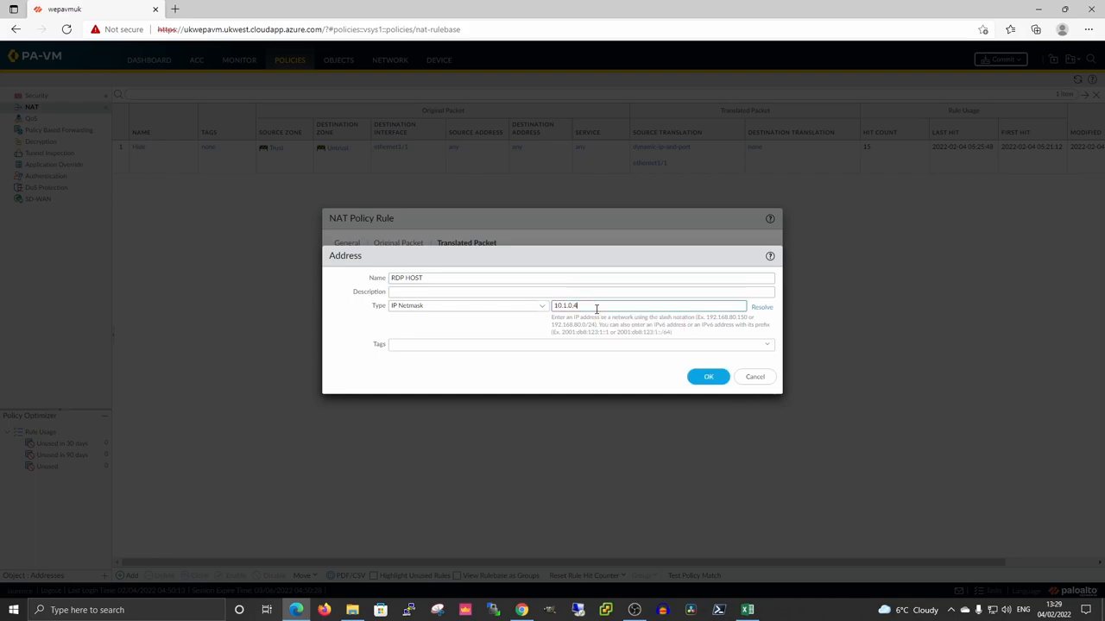
{"action": "left_click", "coordinate": [709, 377]}
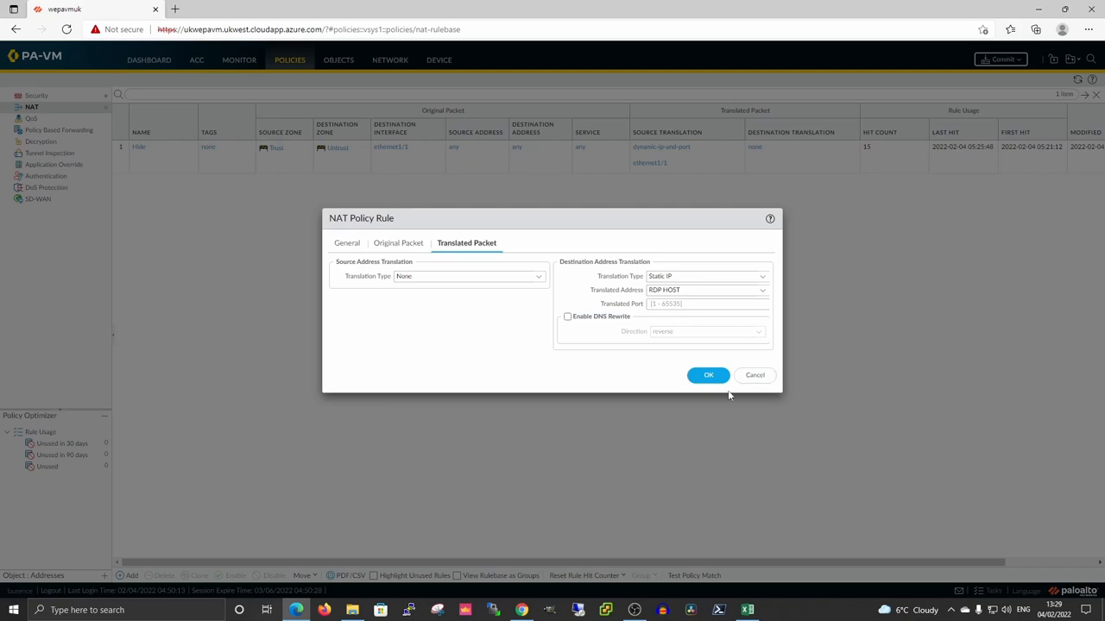
{"action": "left_click", "coordinate": [708, 376]}
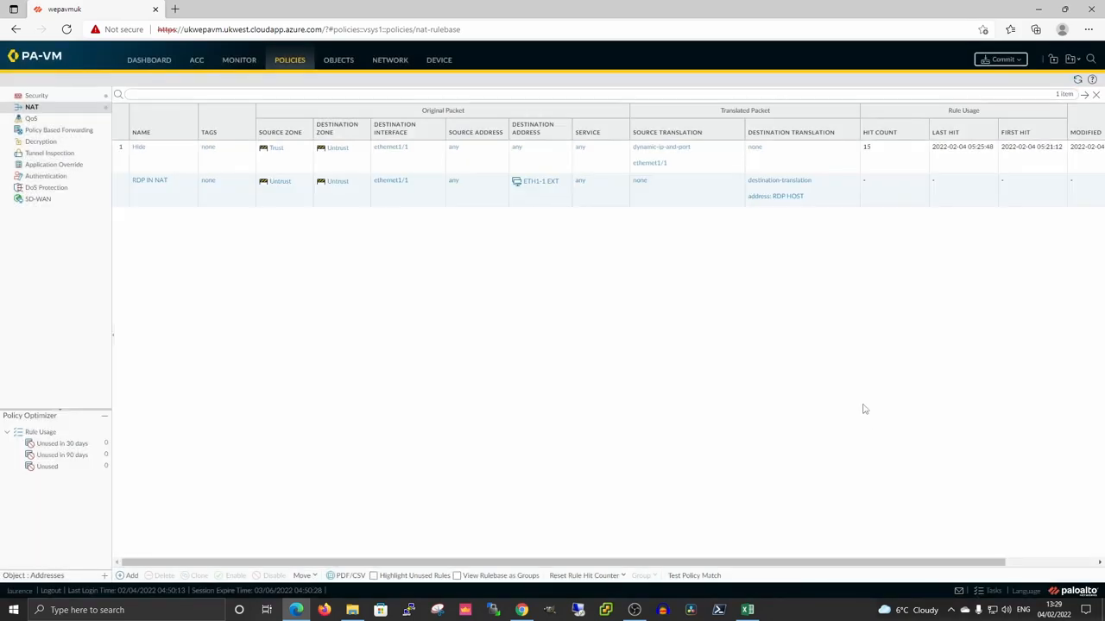
Move RDP IN NAT to the top of the NAT rulebase, then show the Security rules.
{"action": "left_click", "coordinate": [128, 199]}
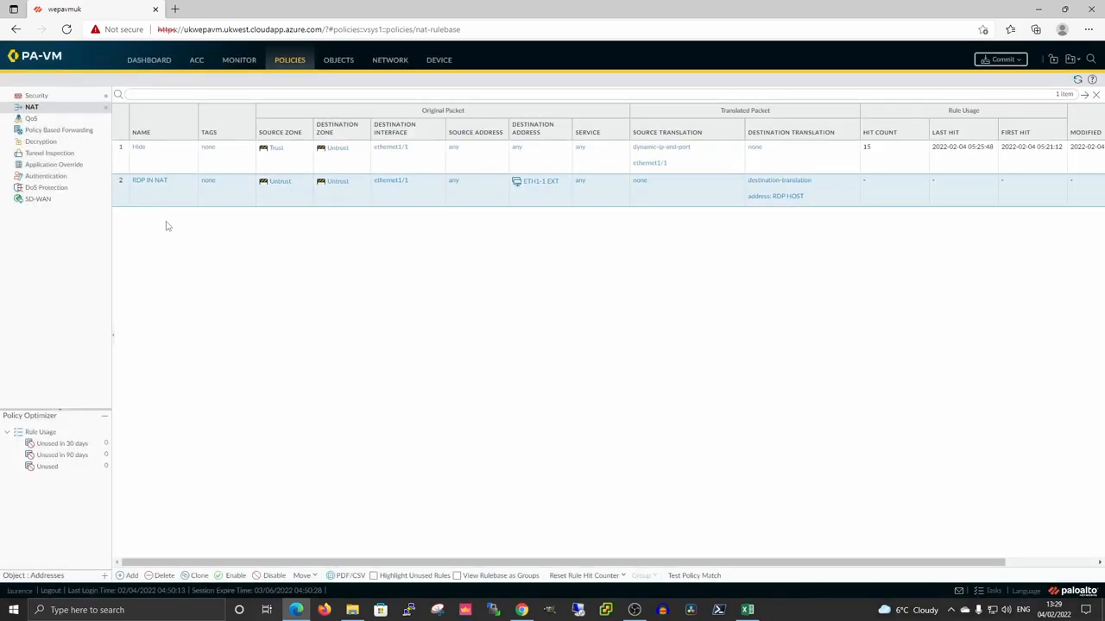
{"action": "left_click", "coordinate": [309, 576]}
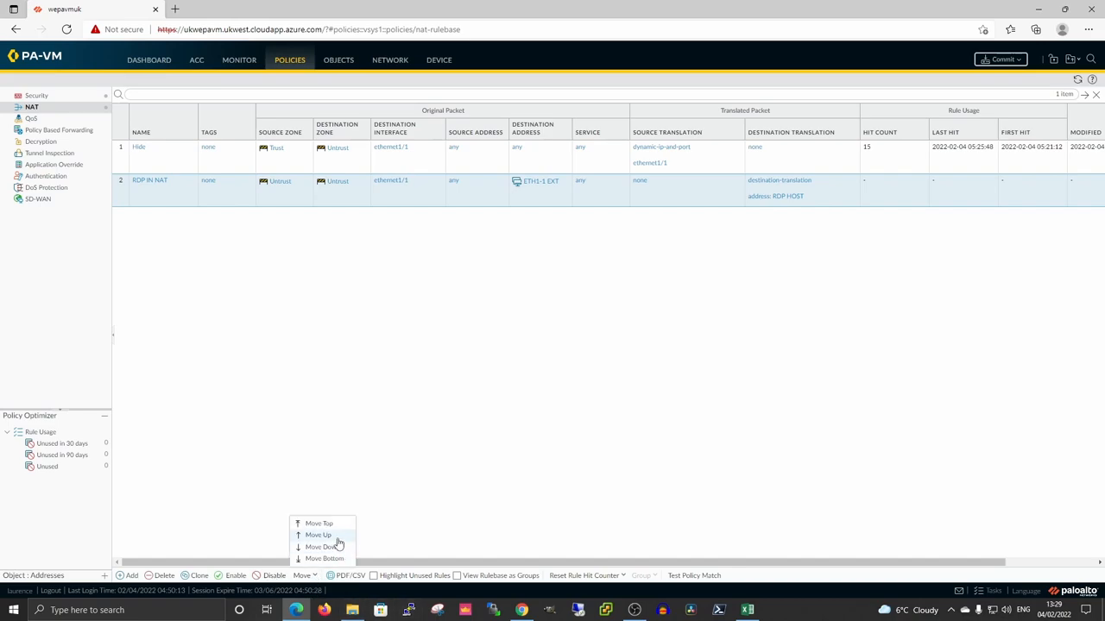
{"action": "left_click", "coordinate": [327, 523]}
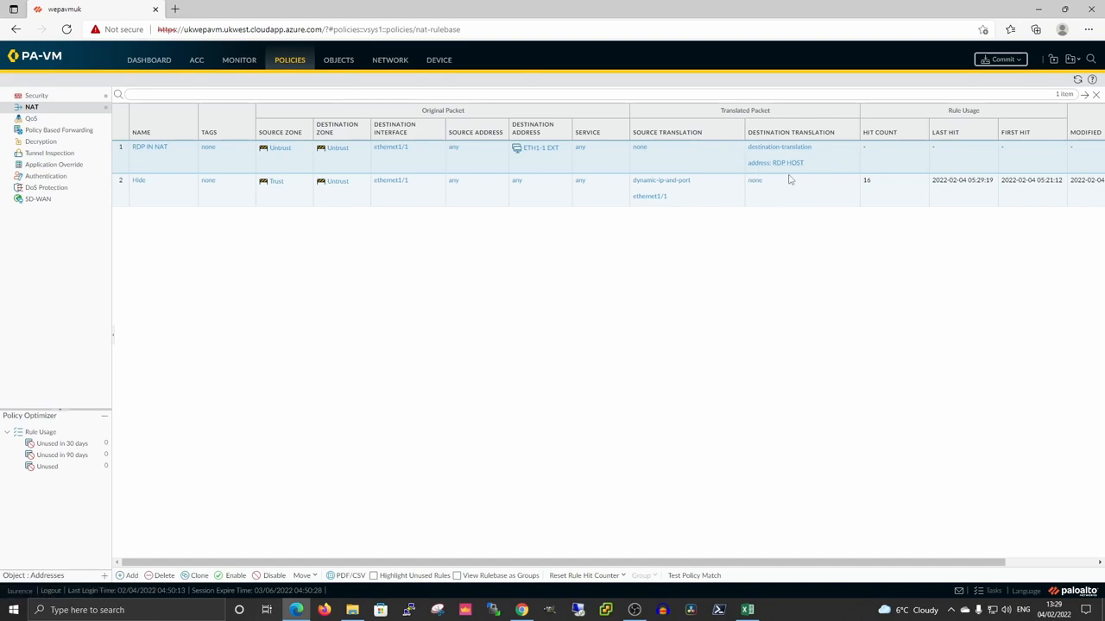
{"action": "left_click", "coordinate": [43, 96]}
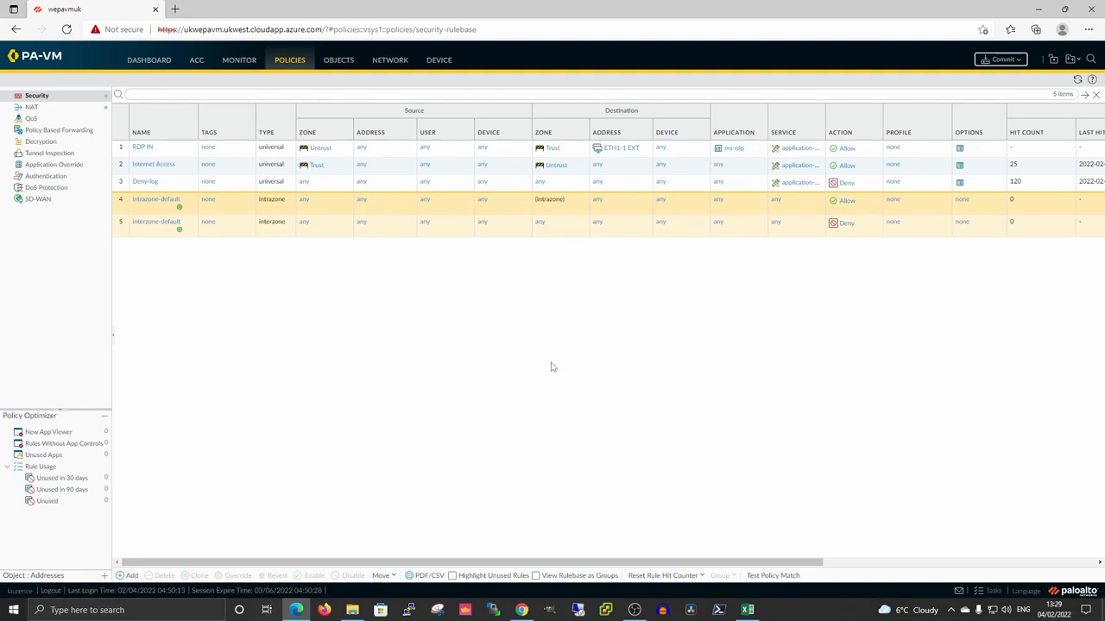
Commit all pending changes to the firewall and close the completed status window.
{"action": "left_click", "coordinate": [1021, 59]}
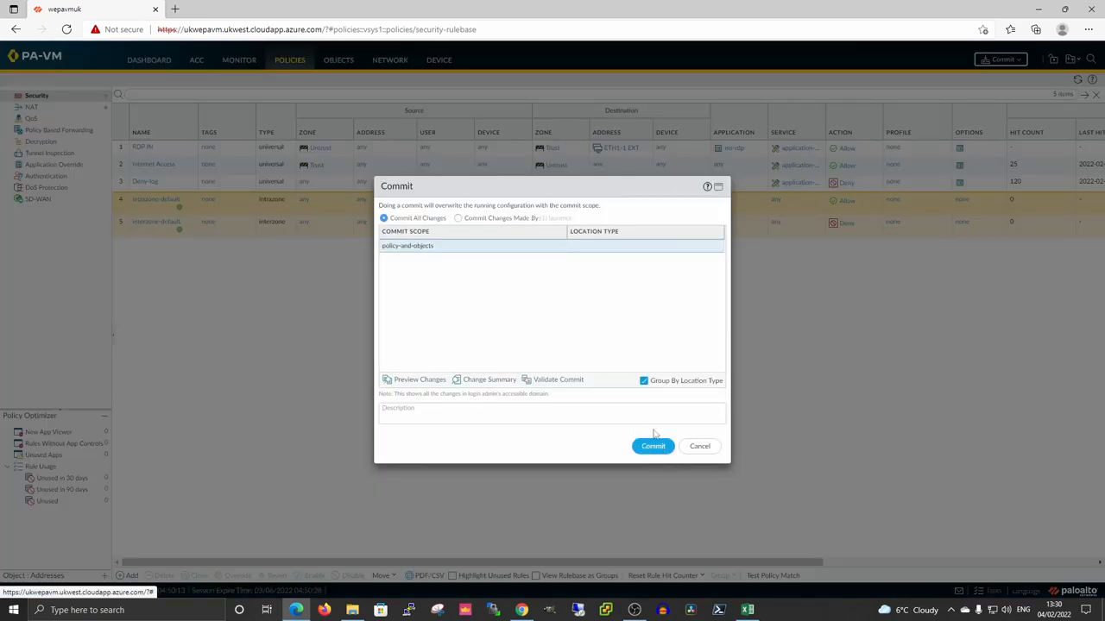
{"action": "left_click", "coordinate": [651, 447]}
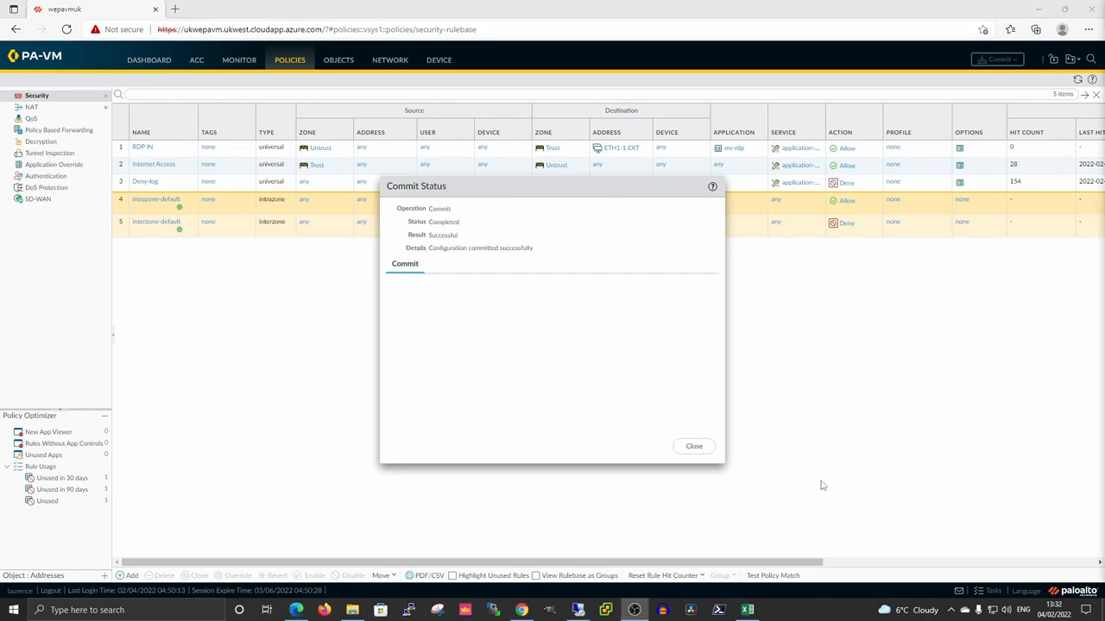
{"action": "left_click", "coordinate": [691, 448]}
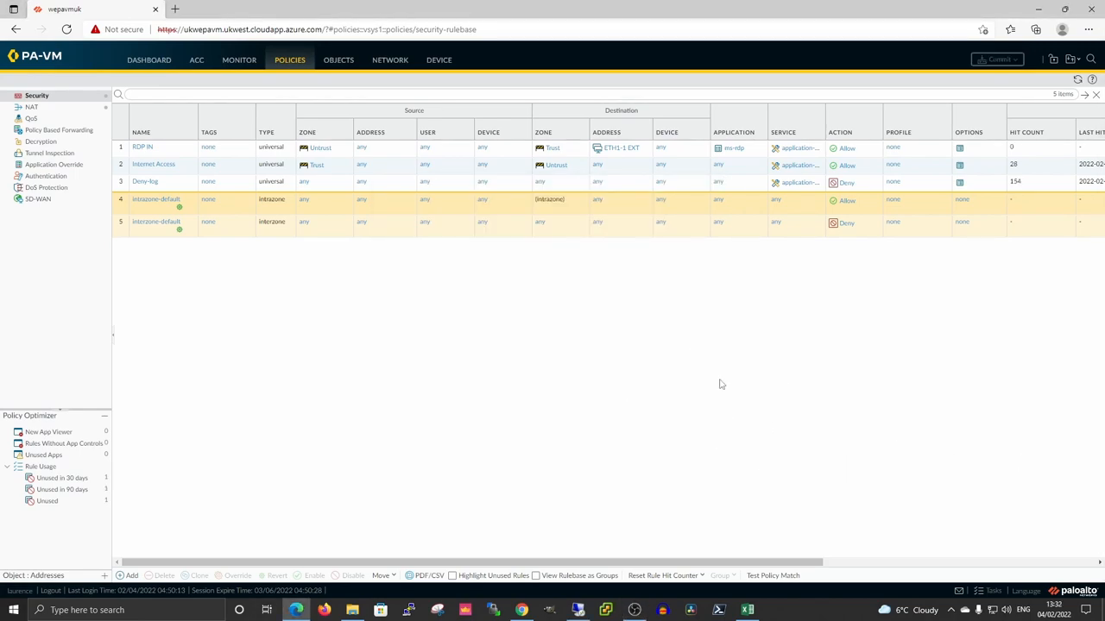
Check the traffic logs, then open the eth1-1Public IP address in resource group PA-VM-RG.
{"action": "left_click", "coordinate": [234, 64]}
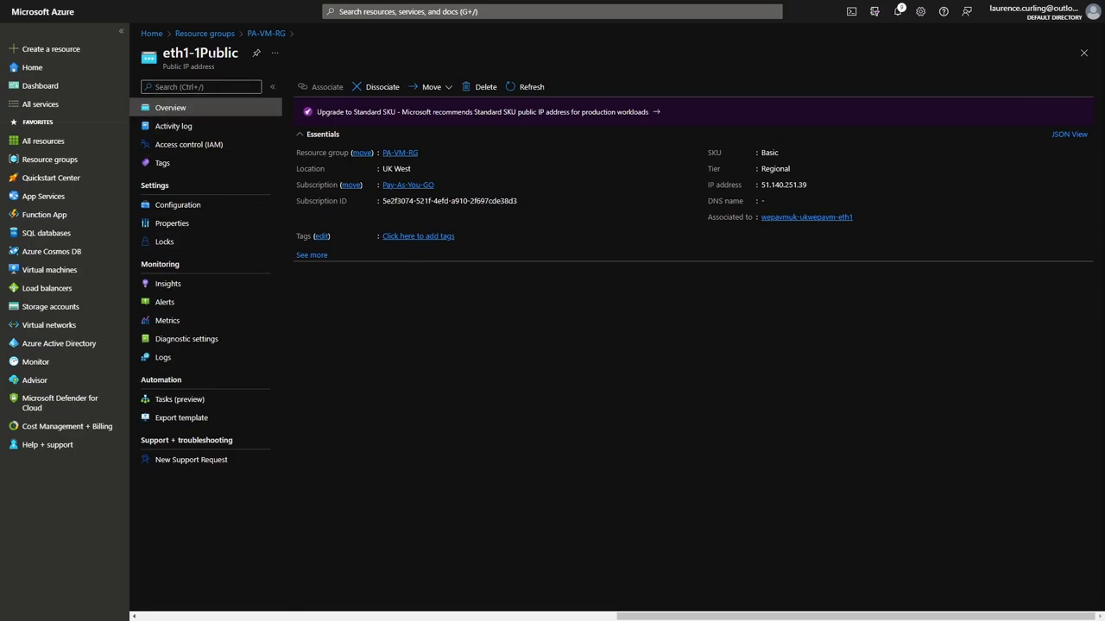
{"action": "left_click", "coordinate": [262, 33]}
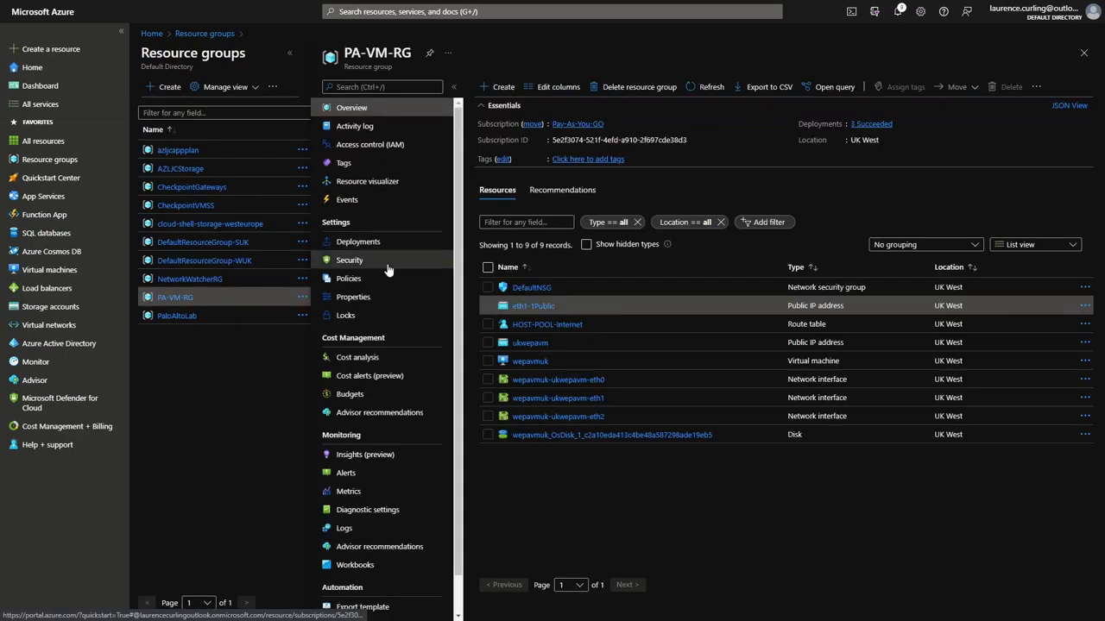
{"action": "left_click", "coordinate": [551, 309]}
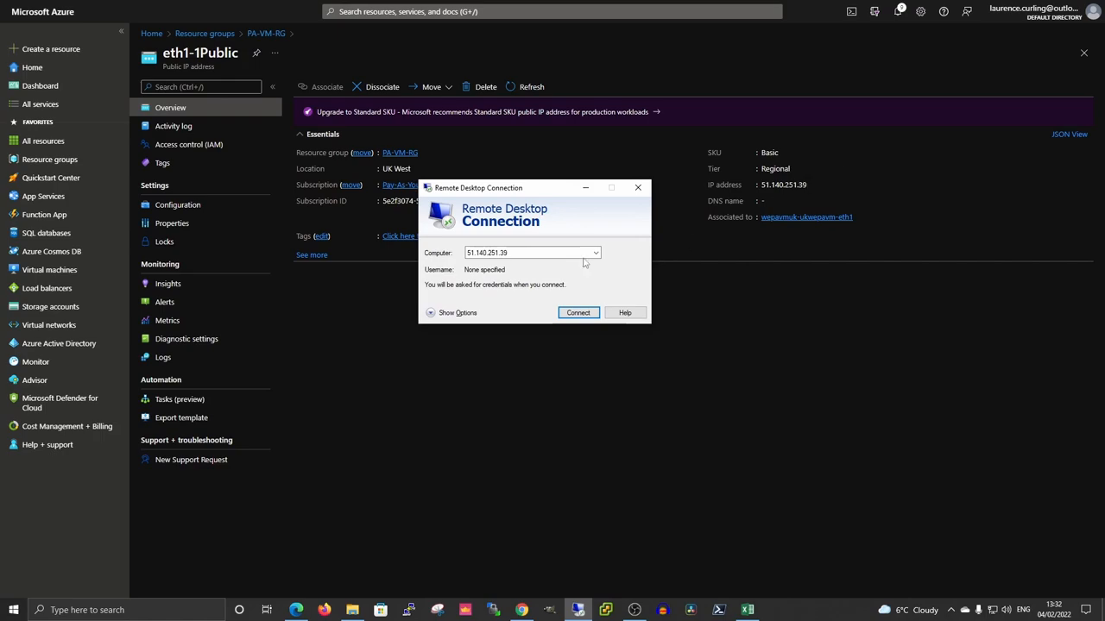
Remote Desktop to 51.140.251.39, sign in with the account credentials, and accept the certificate.
{"action": "left_click", "coordinate": [578, 314]}
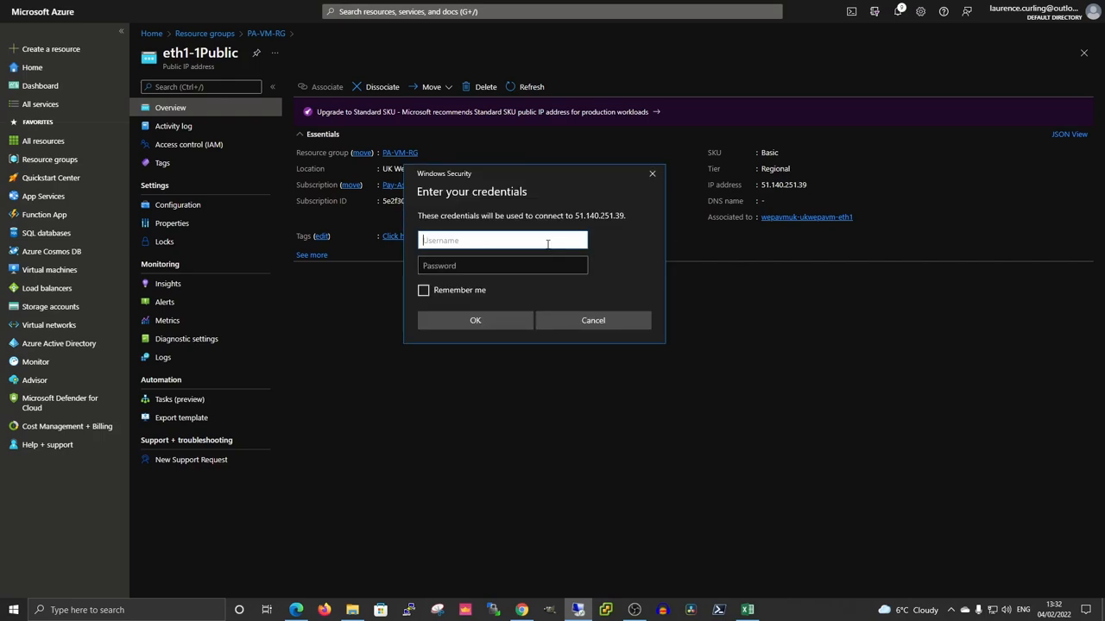
{"action": "type", "text": "laurence"}
{"action": "key", "text": "Tab"}
{"action": "type", "text": "*"}
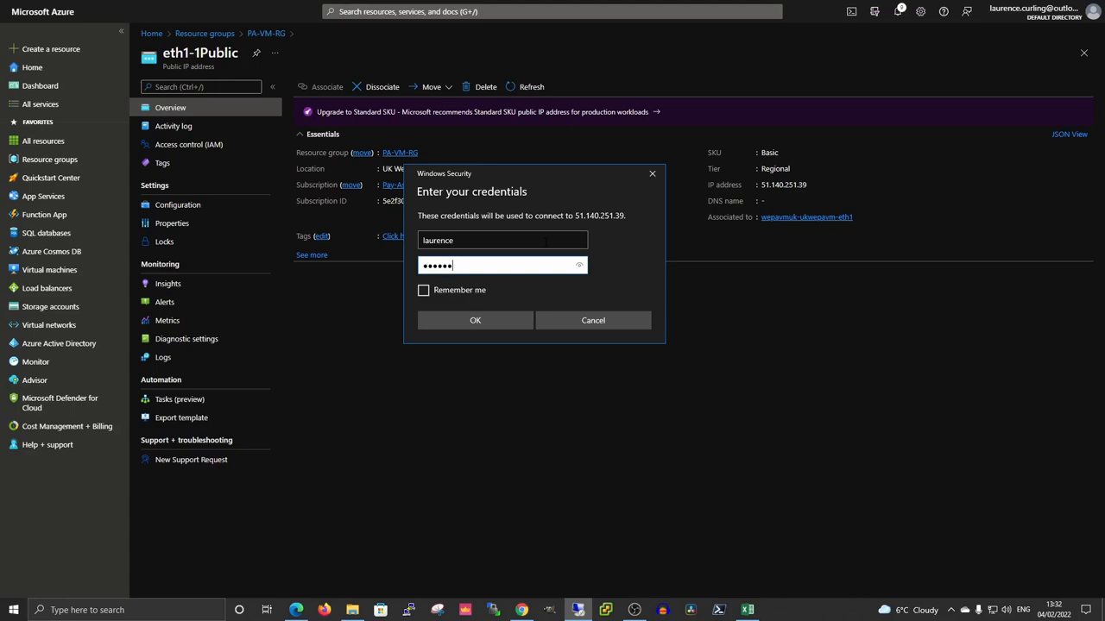
{"action": "key", "text": "Return"}
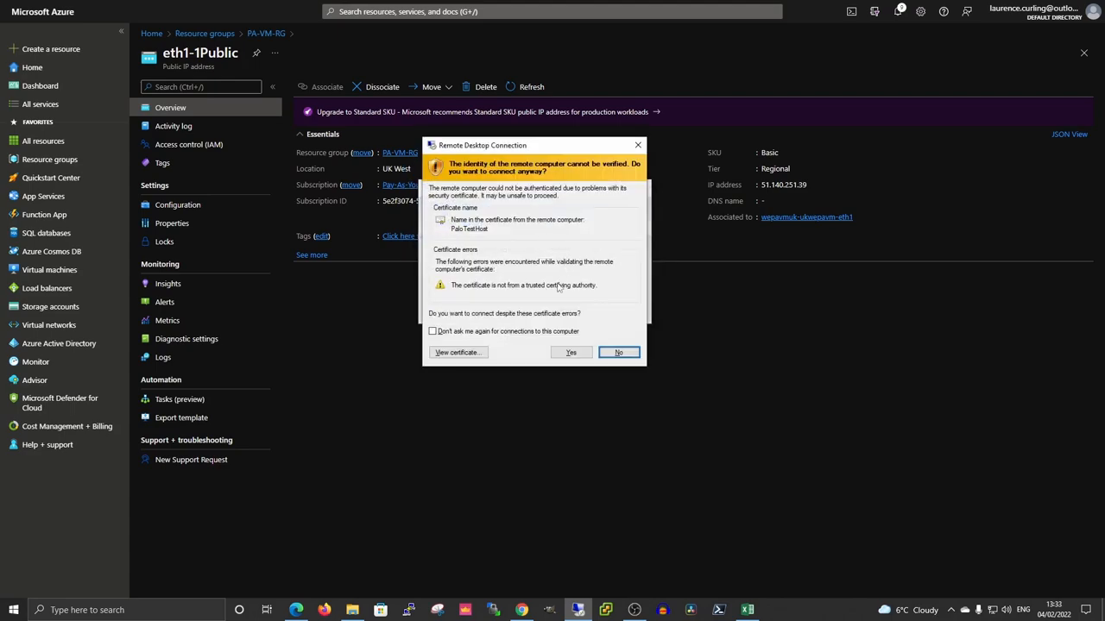
{"action": "left_click", "coordinate": [571, 352]}
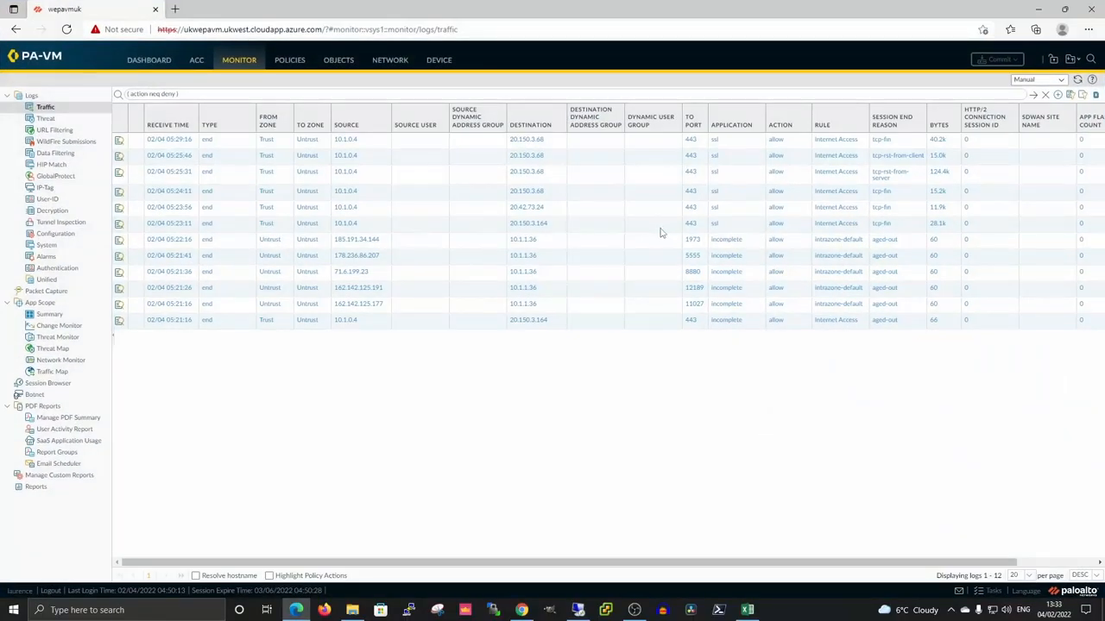
Refresh traffic logs, review the ms-rdp port 3389 entry hitting RDP IN, then return to Remote Desktop.
{"action": "left_click", "coordinate": [229, 66]}
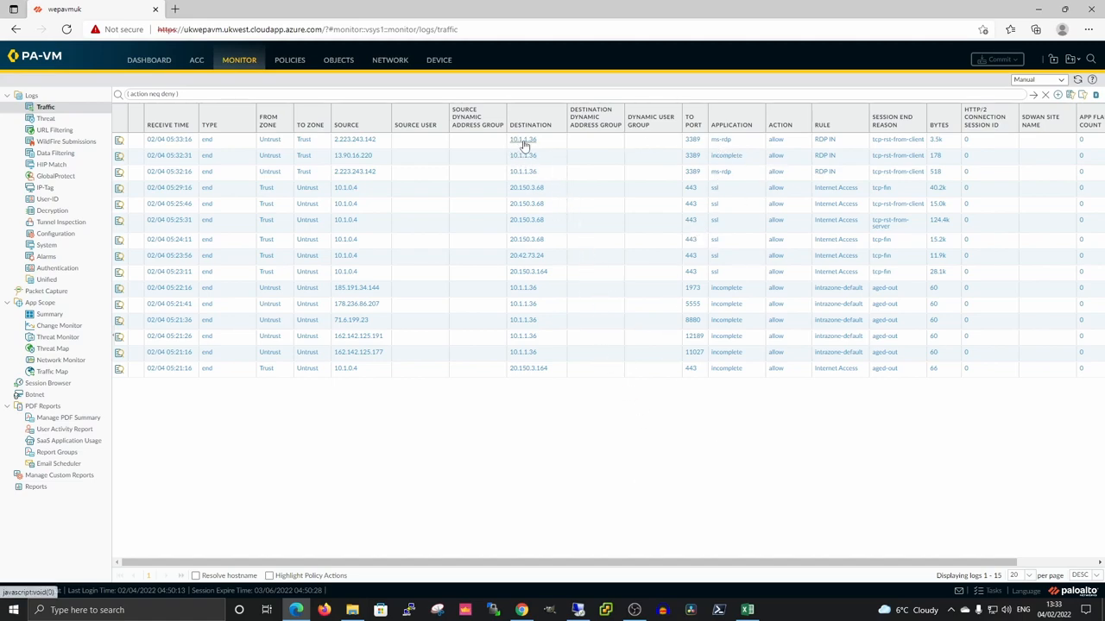
{"action": "left_click", "coordinate": [119, 141]}
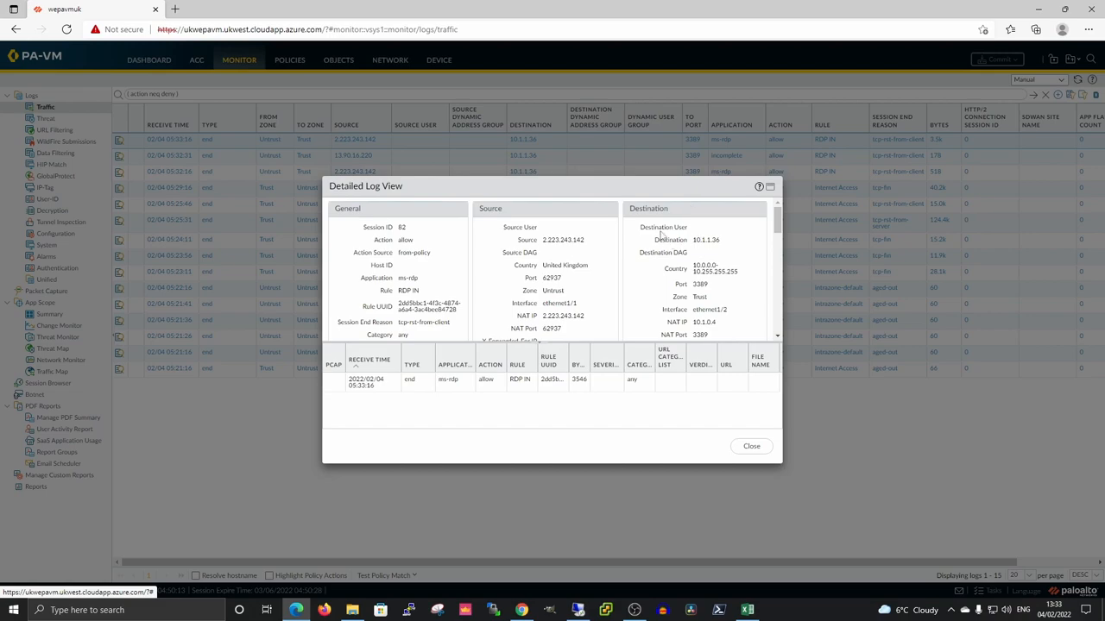
{"action": "left_click_drag", "start_coordinate": [776, 228], "coordinate": [777, 239]}
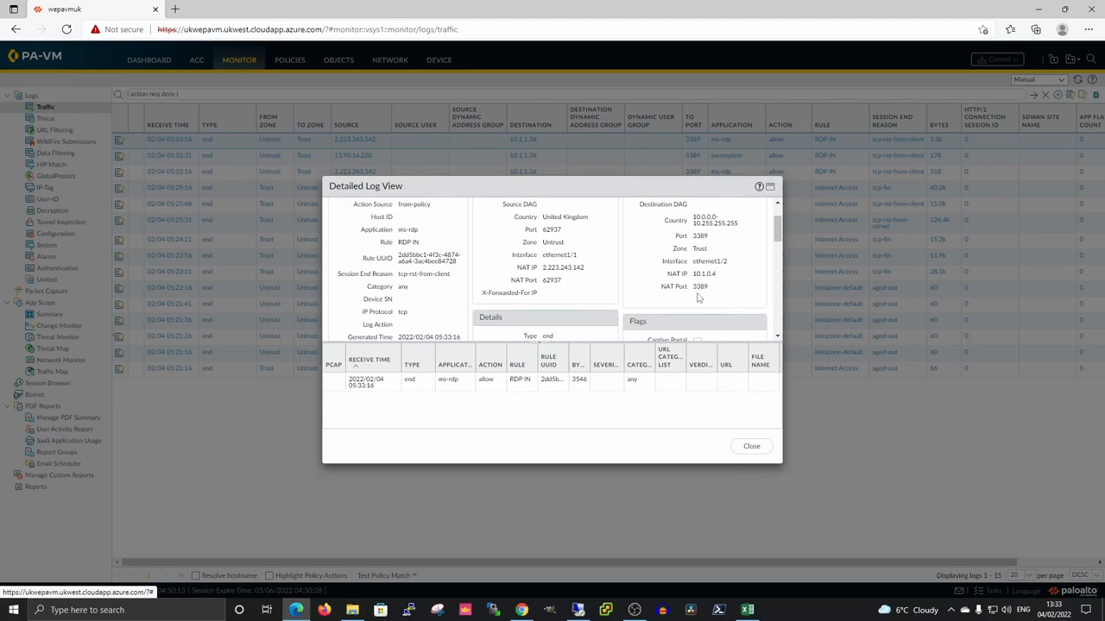
{"action": "scroll", "coordinate": [405, 297], "scroll_direction": "down", "scroll_amount": 1}
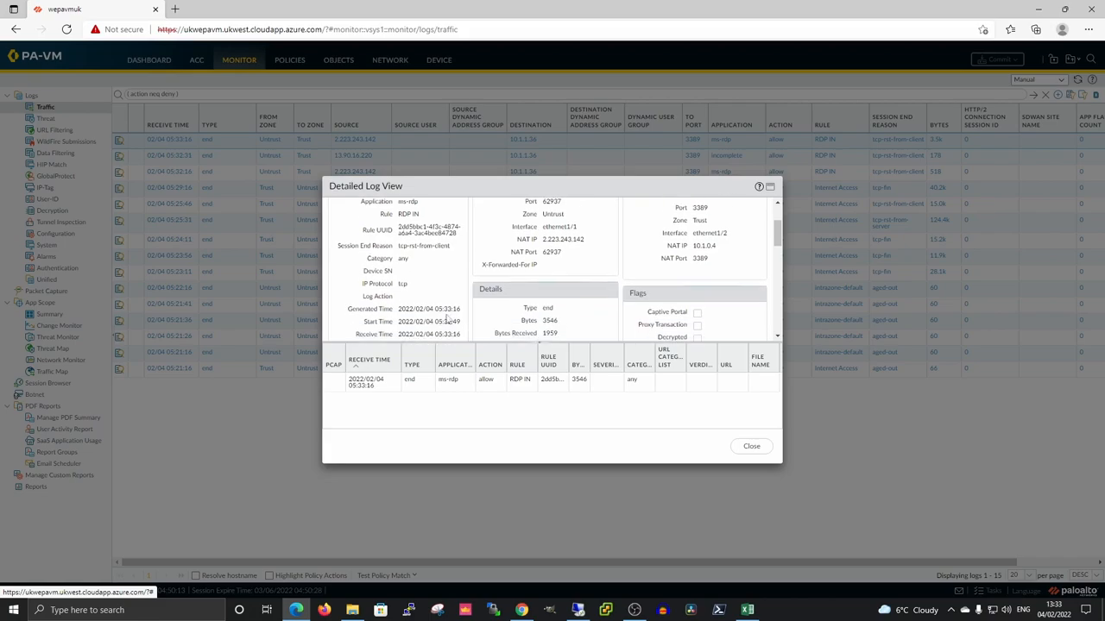
{"action": "left_click", "coordinate": [759, 448]}
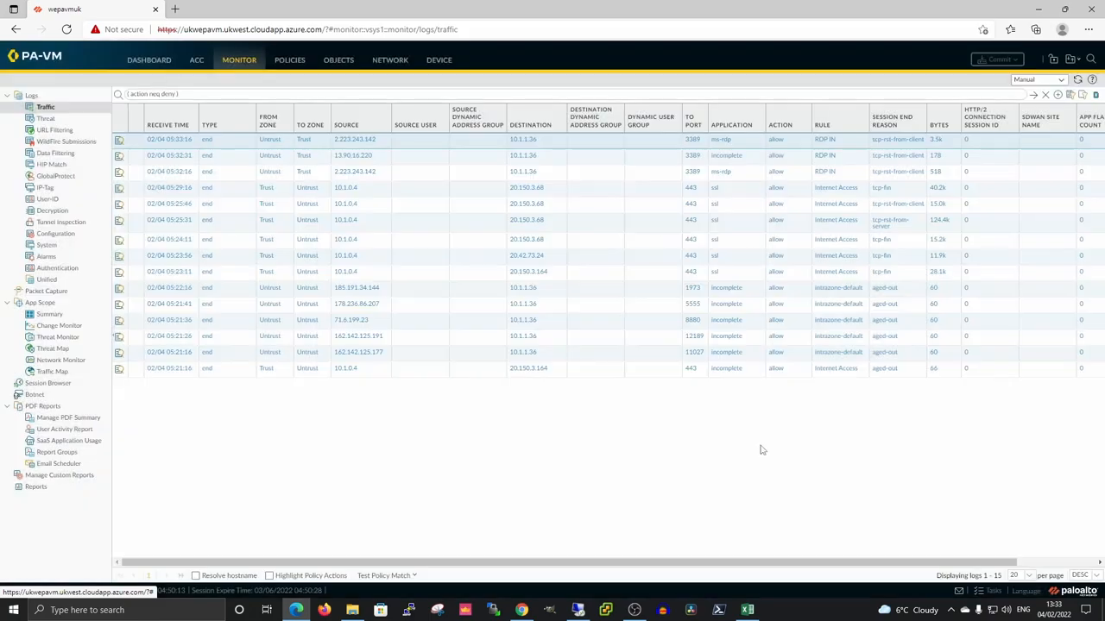
{"action": "left_click", "coordinate": [584, 610]}
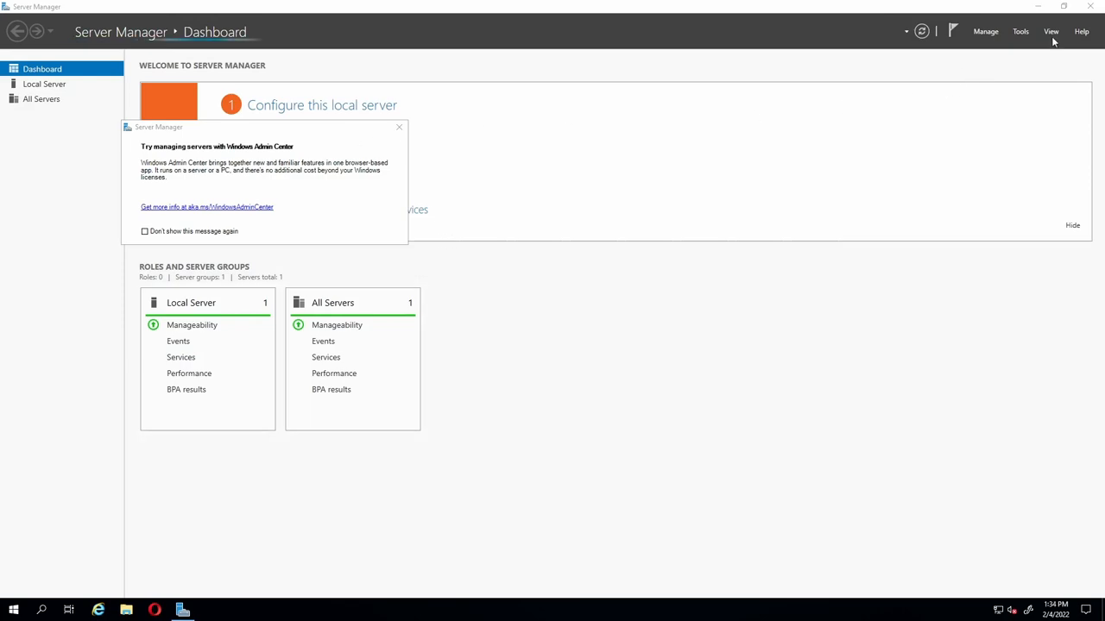
Close the Server Manager window on the remote server.
{"action": "left_click", "coordinate": [1091, 8]}
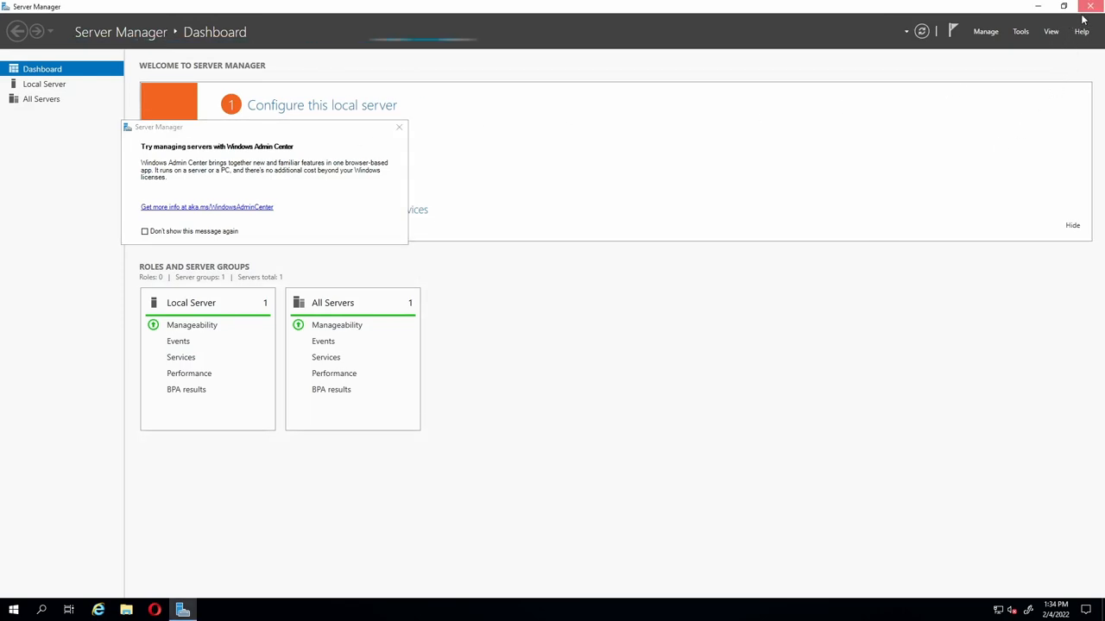